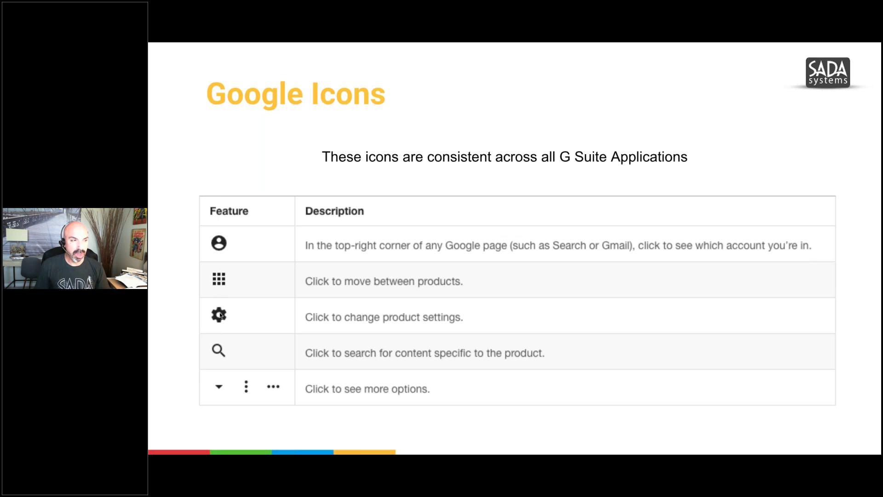
Step: Advance the slideshow past the Google Icons slide to slide 23, 'Google Chrome'
mouse_move(228, 344)
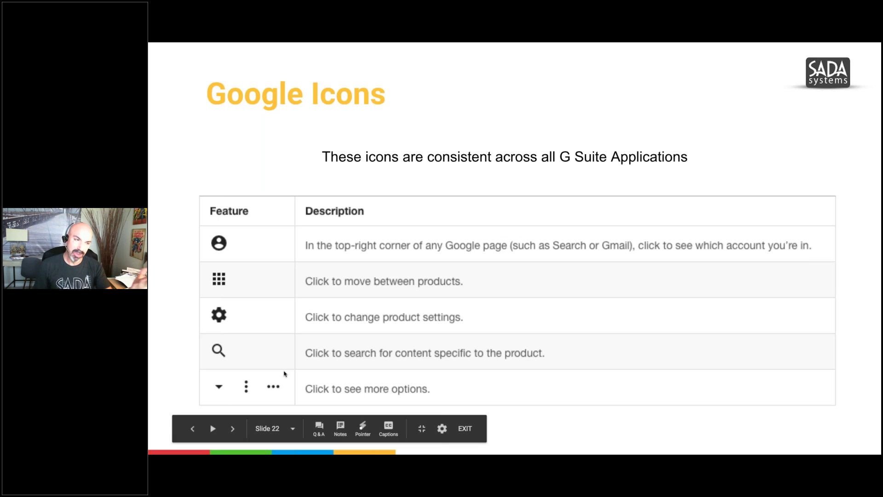
click(337, 322)
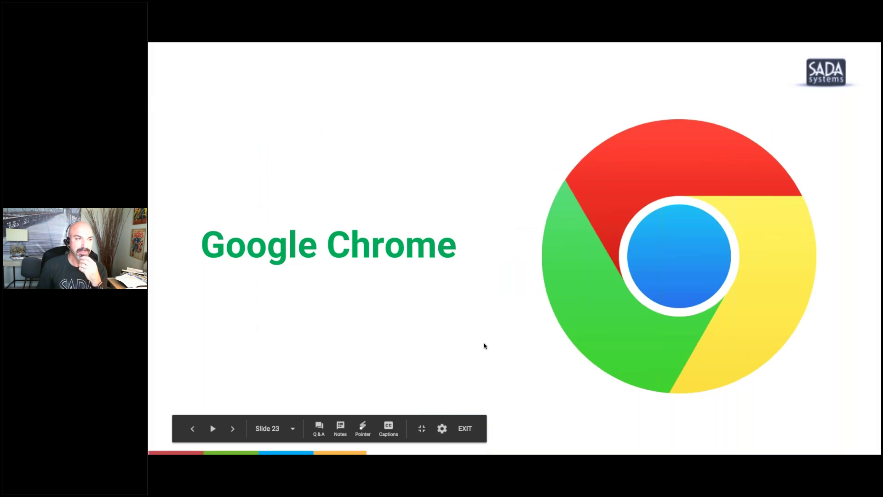
Step: Advance to the Gmail and Calendar Training Demo slide, then switch to the Chrome window
click(484, 346)
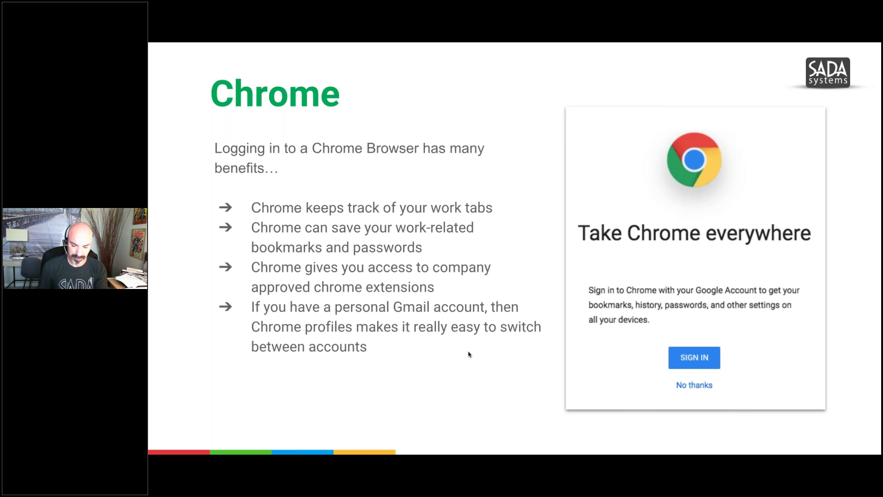
key(Right)
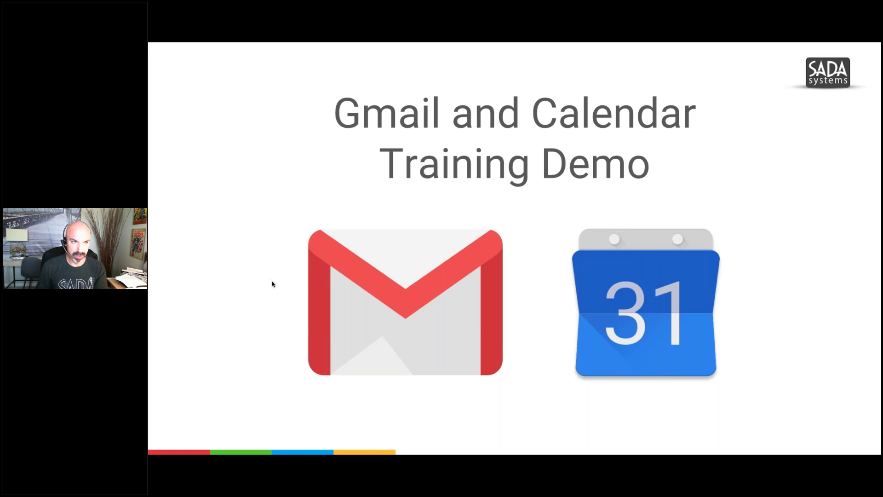
key(ctrl+Right)
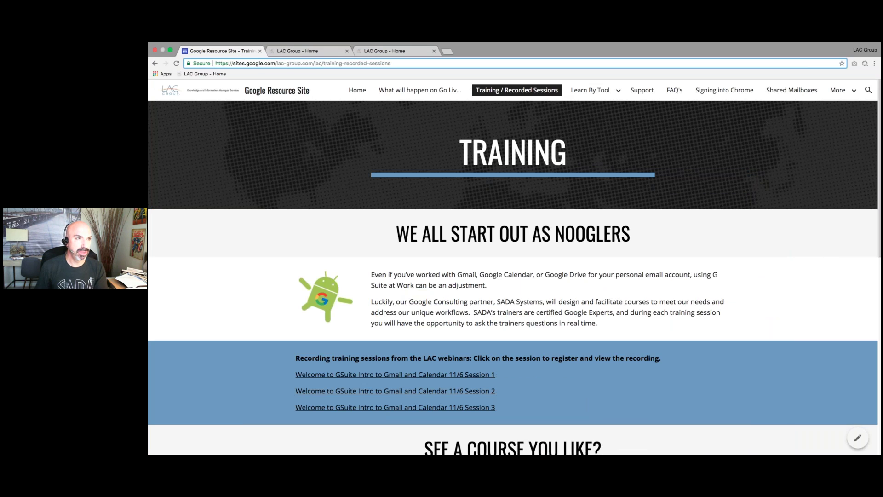
Step: Change the site address to end in 'home' to load the resource site's Home page
key(shift+End)
text(home)
key(Return)
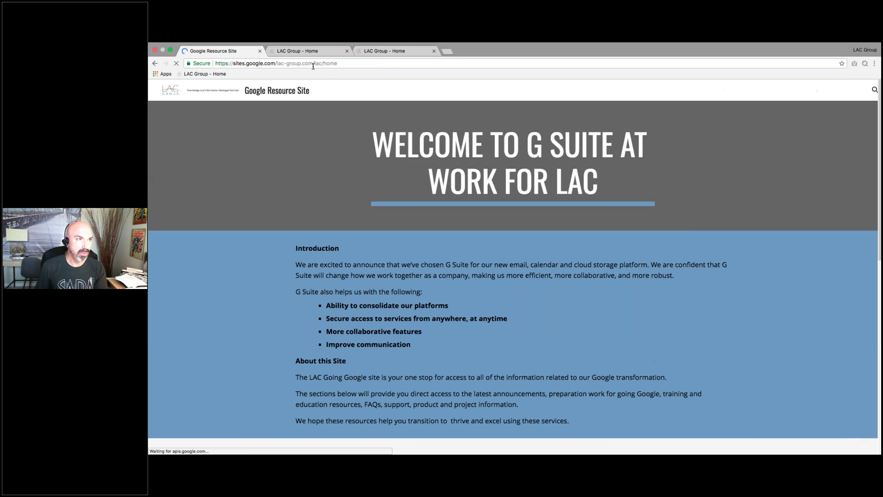
right_click(312, 65)
click(331, 81)
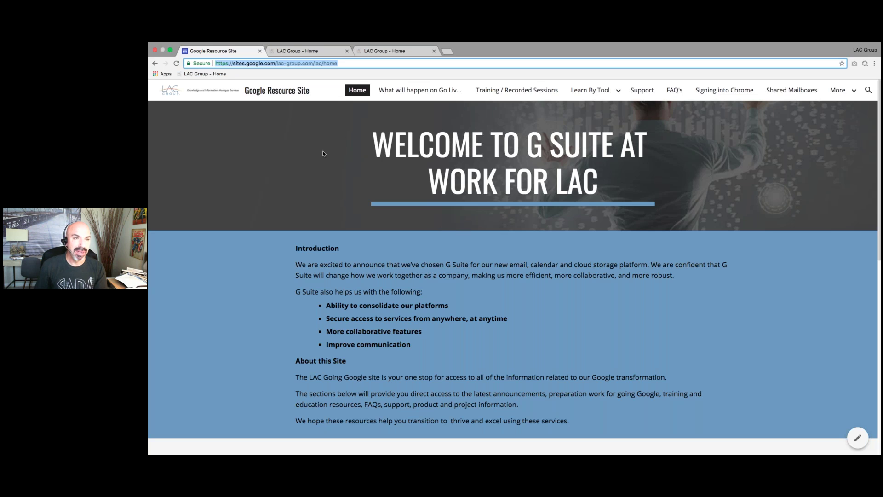
Step: Look over the Home page and open 'Signing into Chrome' from the site navigation
scroll(341, 189, down, 6)
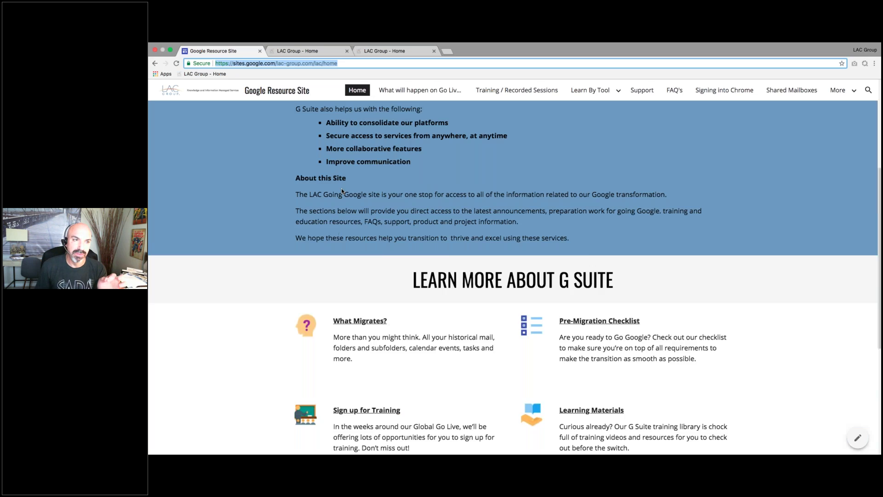
scroll(342, 191, up, 6)
scroll(342, 190, down, 5)
scroll(341, 190, up, 5)
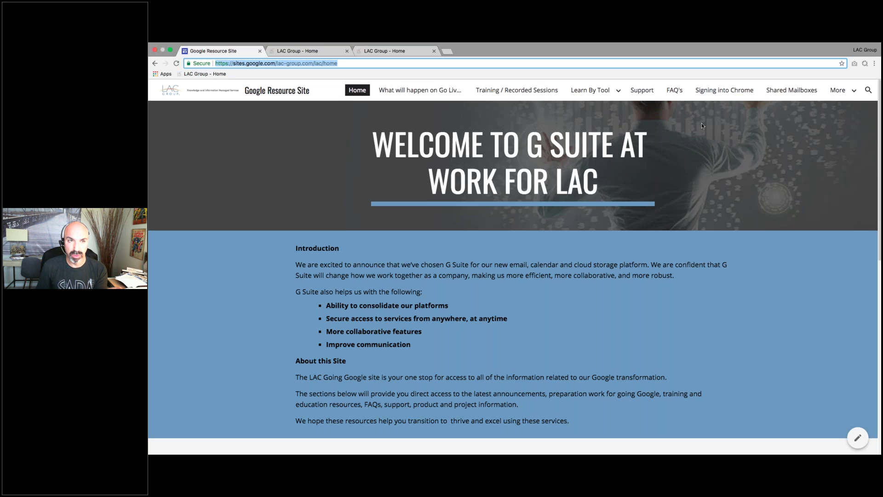
click(716, 92)
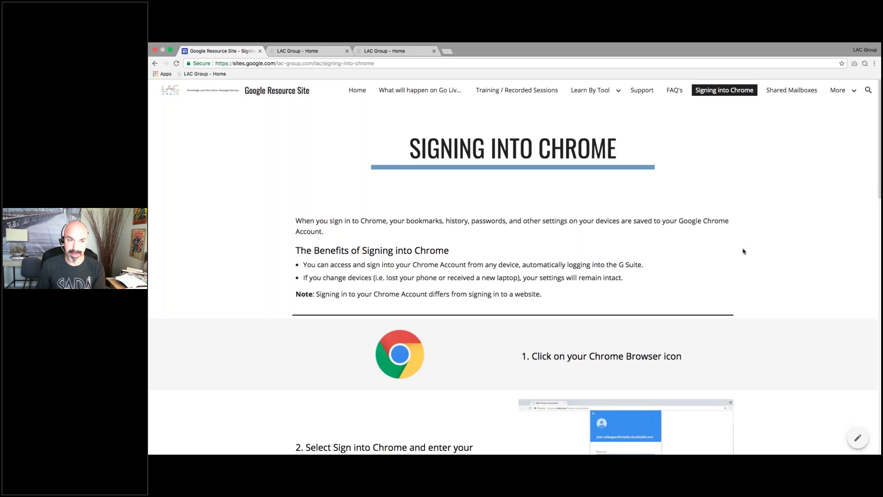
Step: Scroll through the Signing into Chrome steps, then switch to the LAC Group Home tab
scroll(743, 251, down, 8)
scroll(743, 251, down, 9)
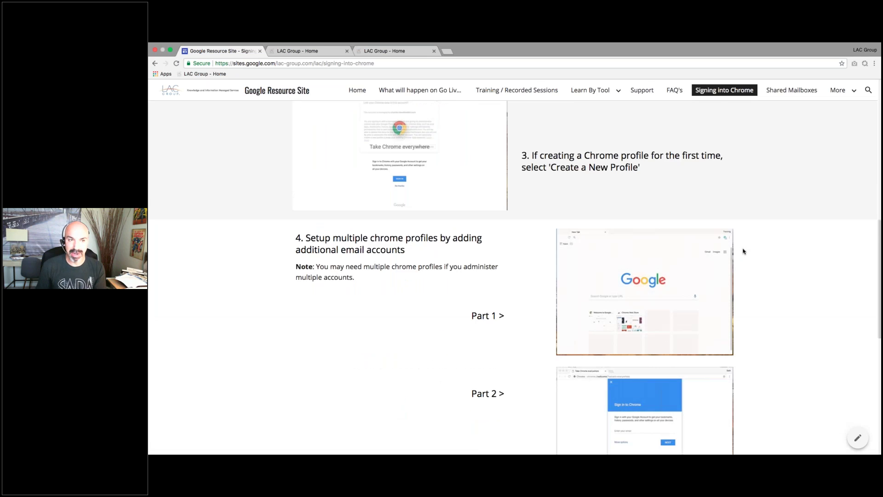
scroll(743, 251, up, 5)
scroll(743, 251, up, 12)
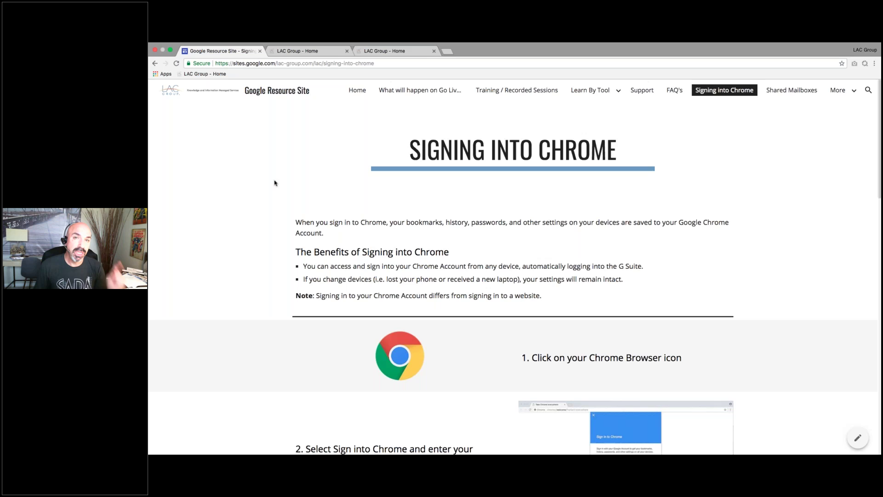
click(316, 52)
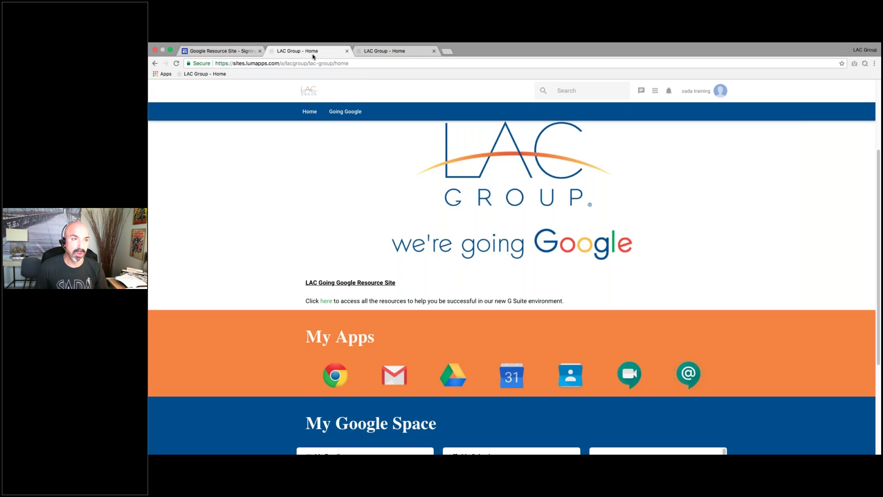
Step: Open a new tab in second position and check which Google account is signed in
click(449, 60)
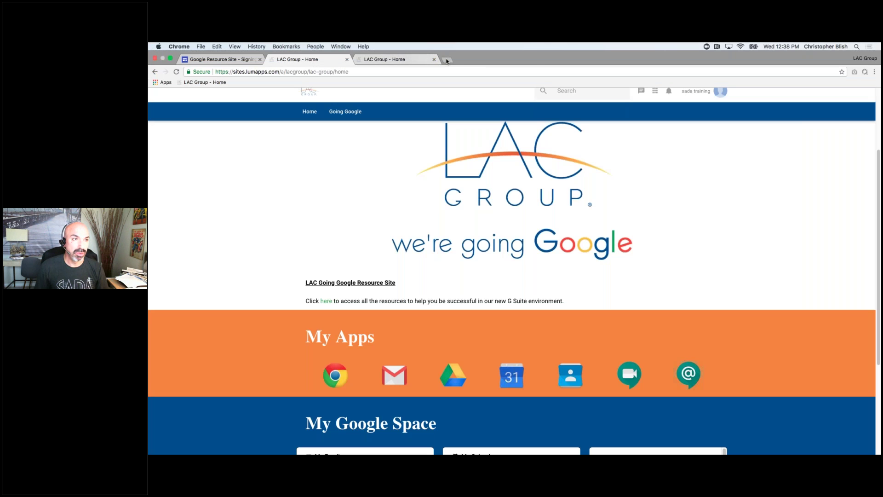
drag(453, 62, 286, 62)
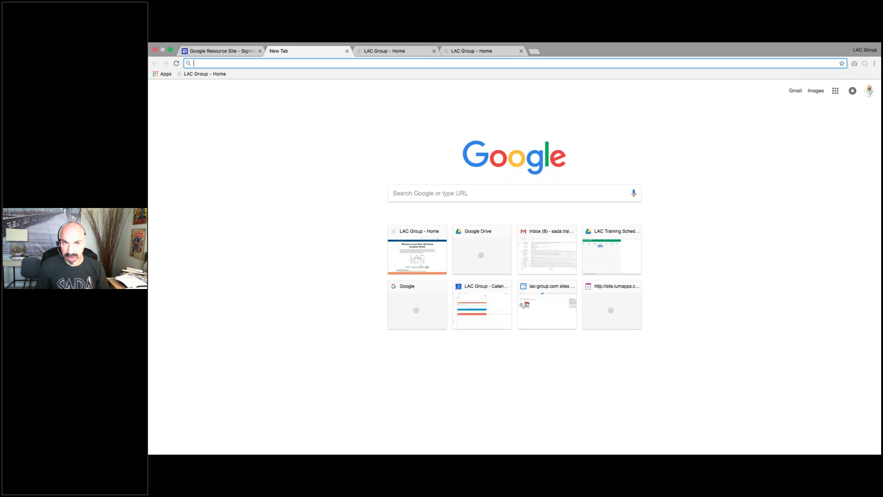
click(869, 95)
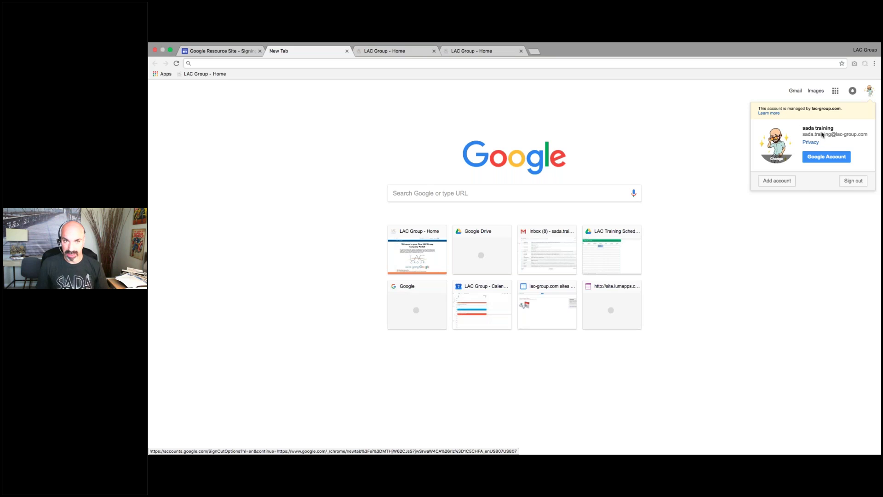
click(710, 132)
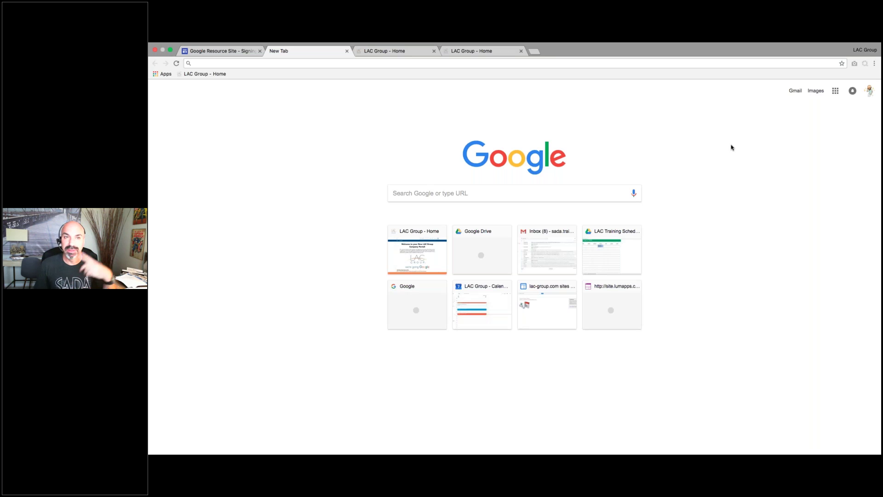
click(869, 91)
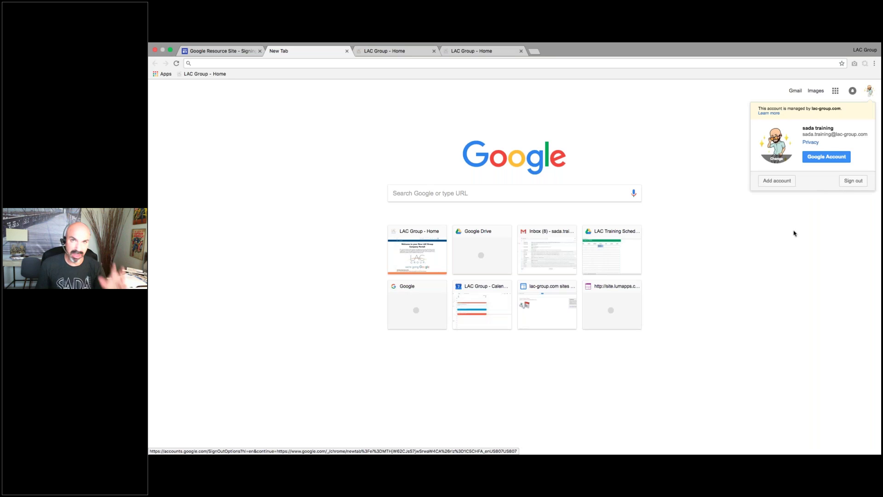
click(798, 217)
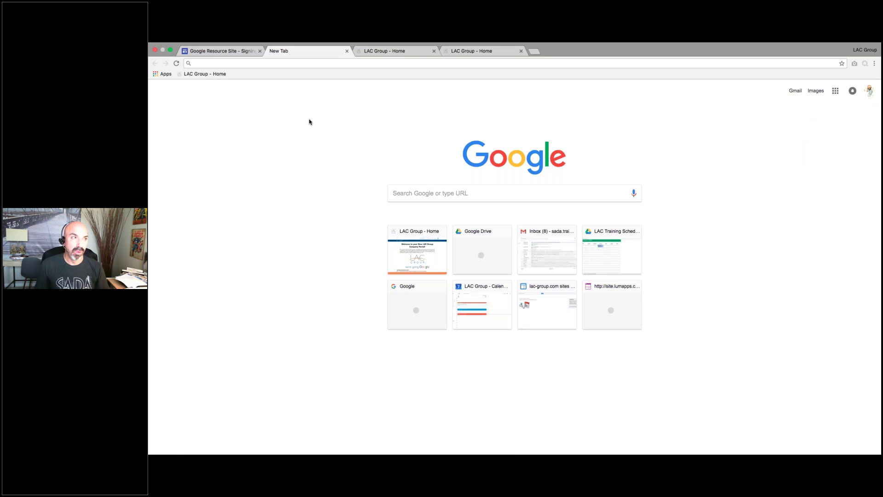
click(300, 64)
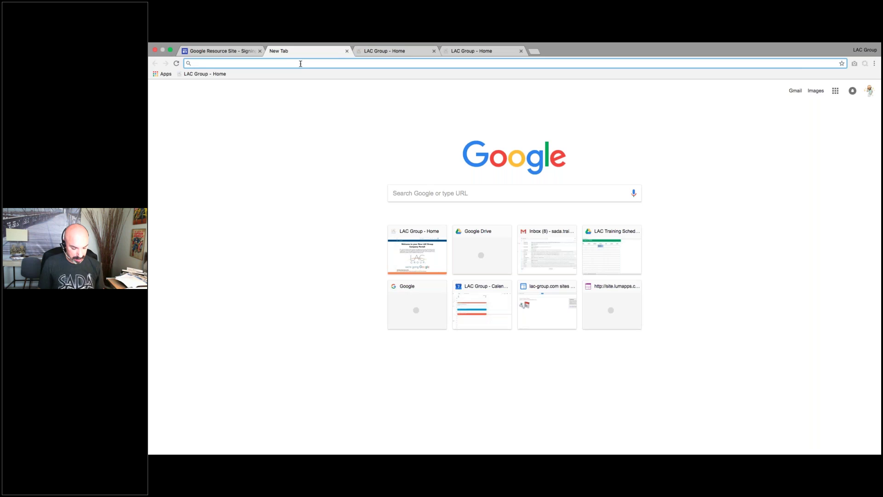
Step: Load the LumApps portal from sites.lumapps.com and close the two duplicate LAC Group Home tabs
text(site)
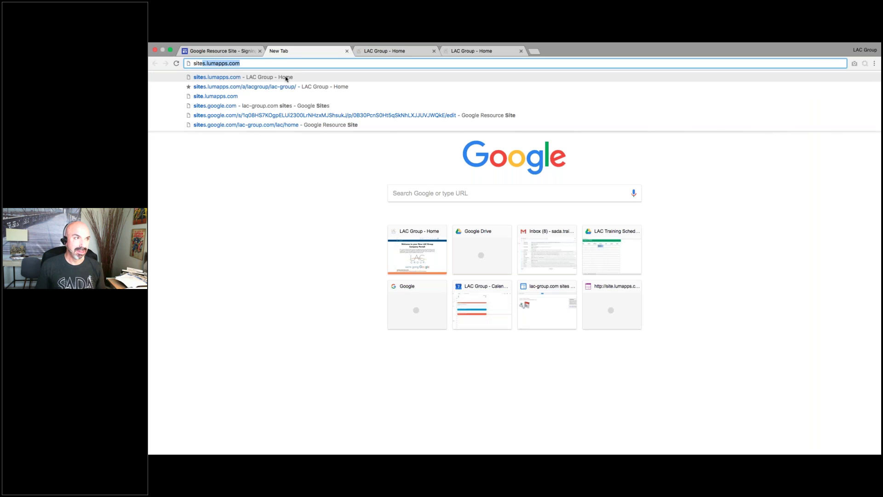
click(285, 77)
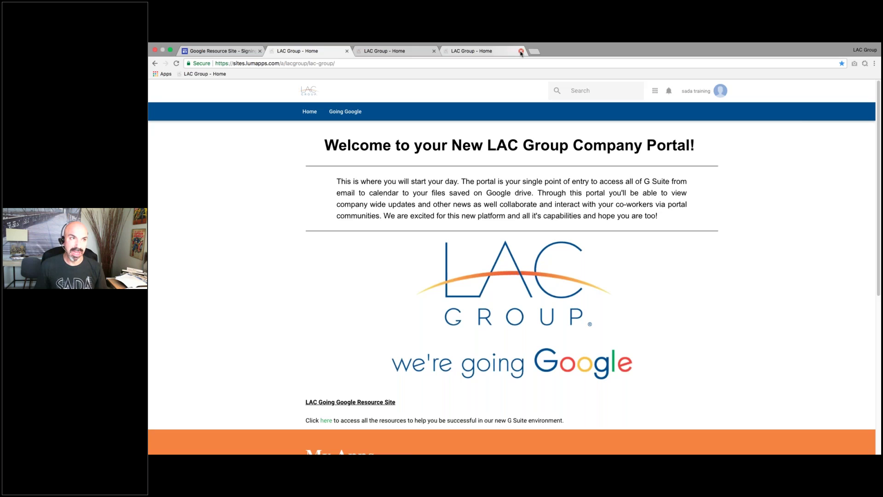
click(521, 53)
click(433, 51)
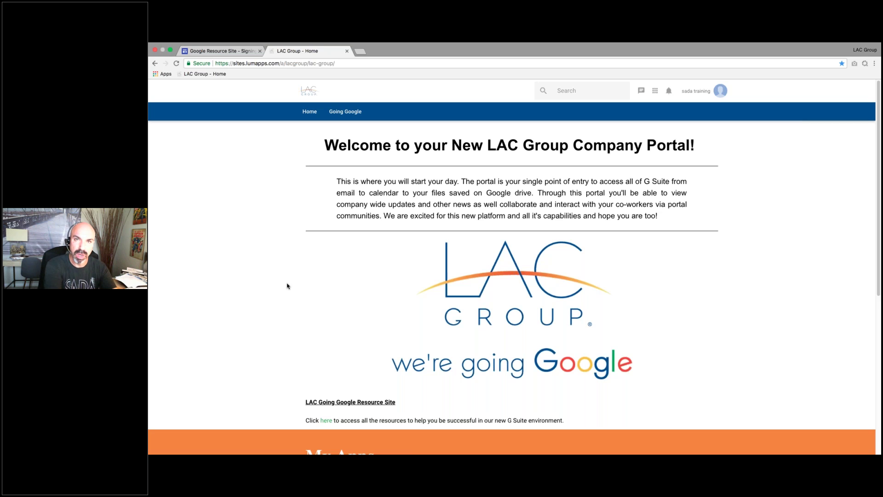
scroll(287, 286, down, 5)
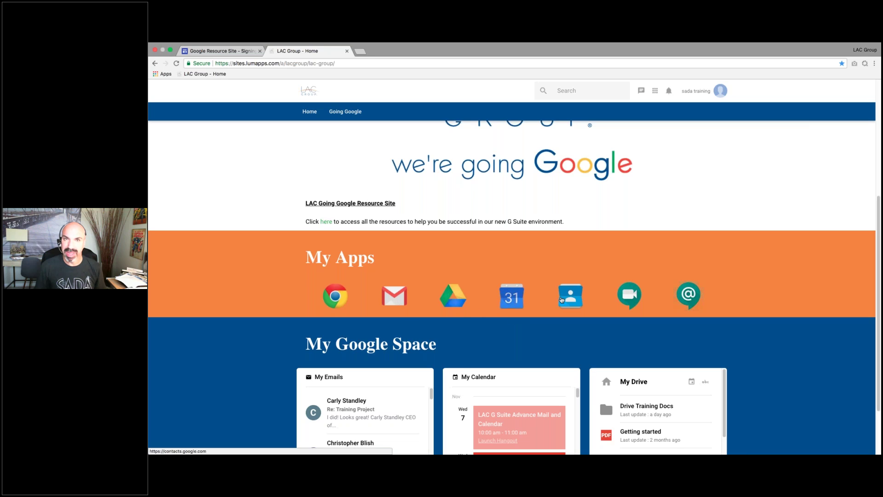
scroll(473, 292, up, 2)
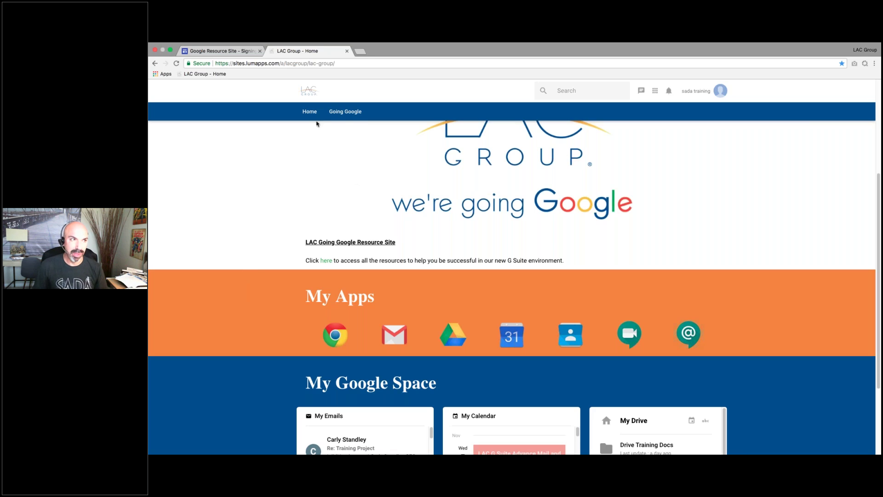
Step: Click 'Going Google' in the portal's blue navigation bar to view its community posts
click(347, 117)
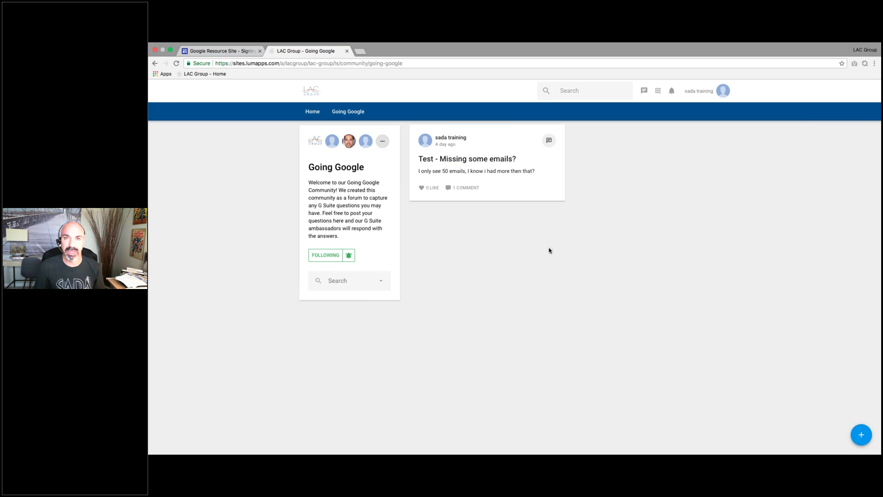
Step: Start a new Going Google post, cancel it, and go back to the portal Home page
click(860, 434)
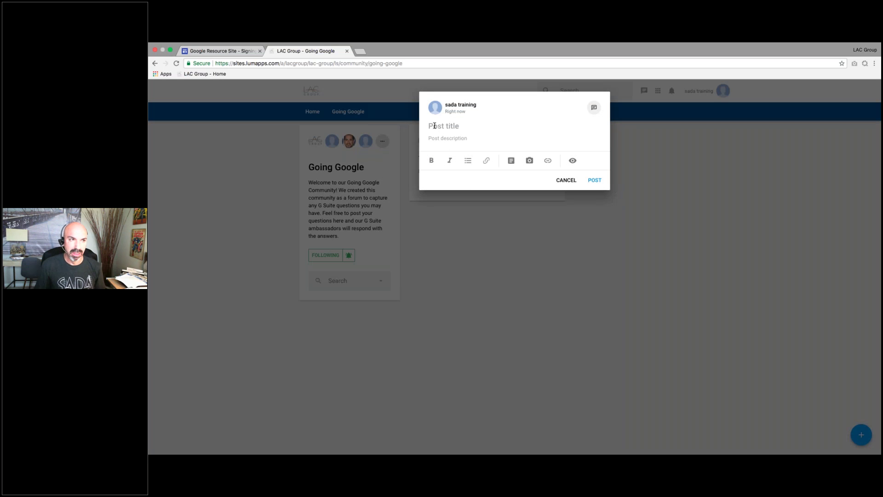
click(429, 141)
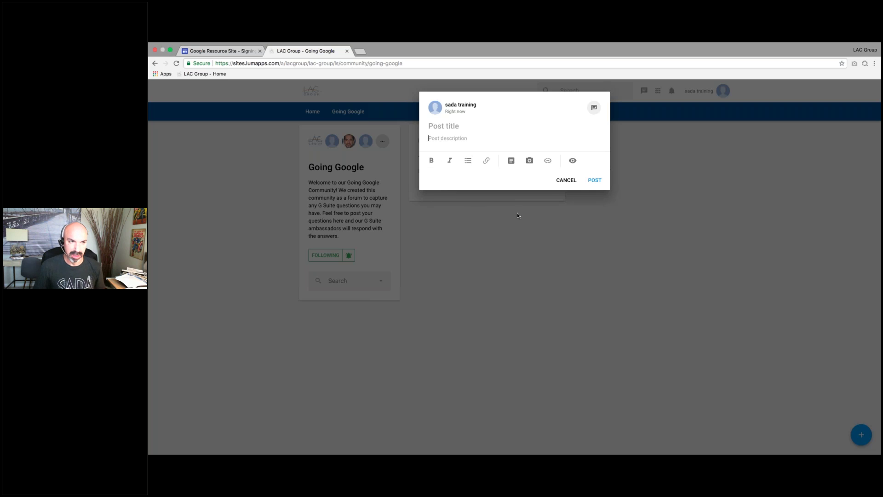
click(566, 179)
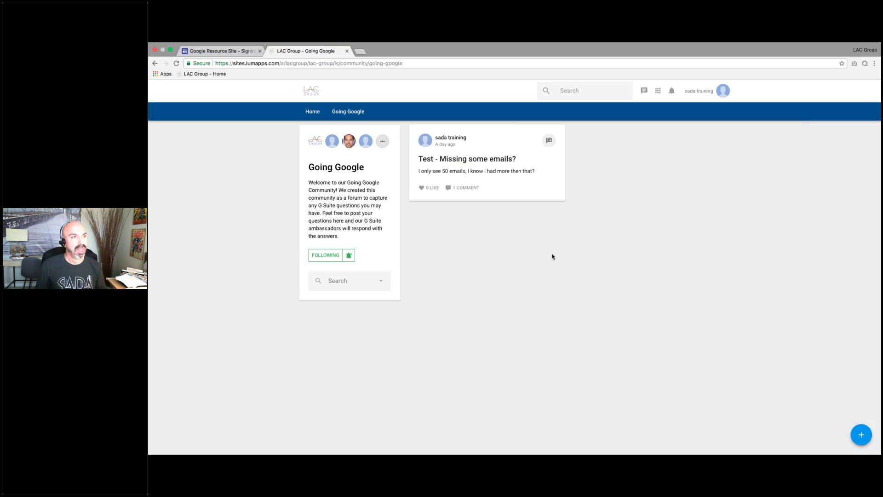
click(308, 112)
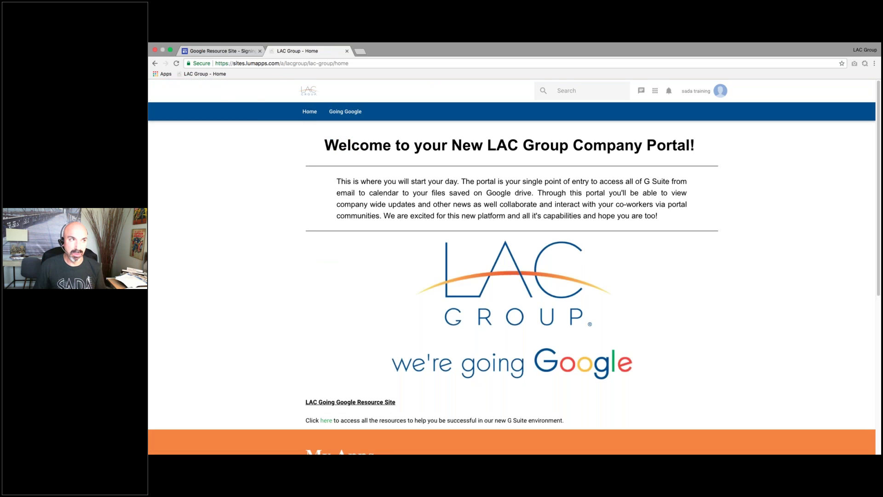
Step: Scroll down to the My Apps and My Google Space sections, then open the Google apps launcher
scroll(322, 317, down, 3)
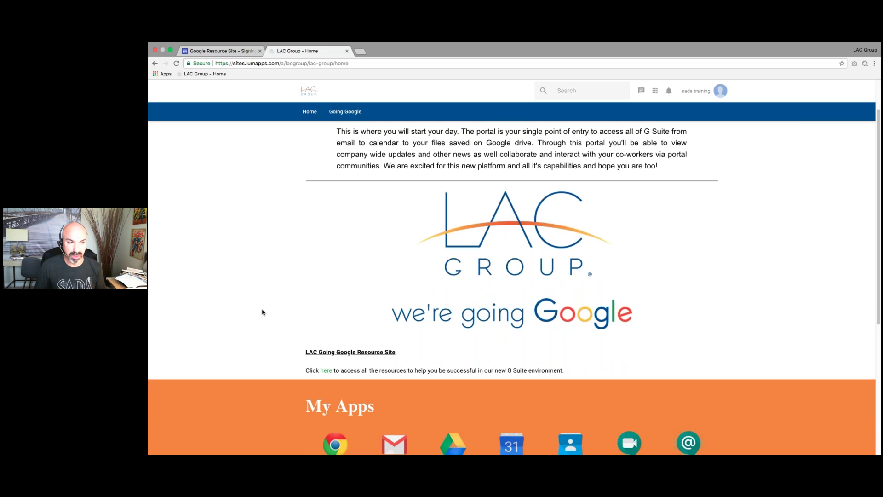
scroll(258, 312, up, 3)
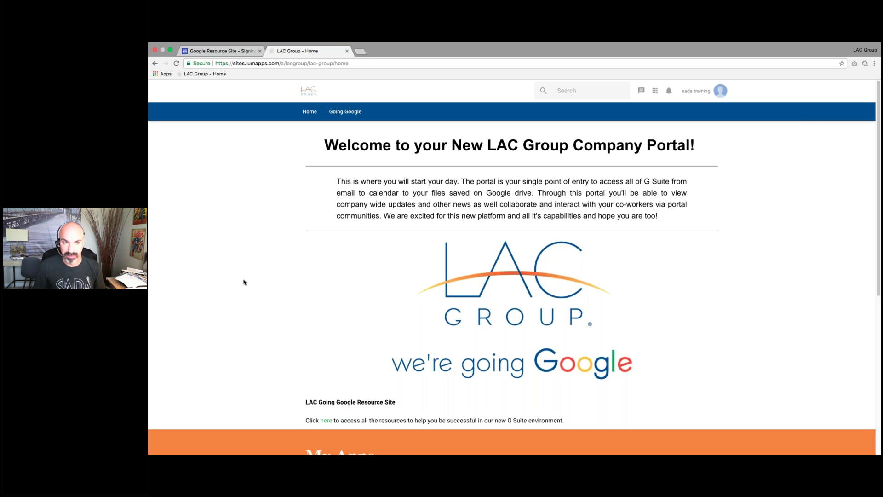
scroll(252, 260, down, 3)
scroll(258, 281, down, 1)
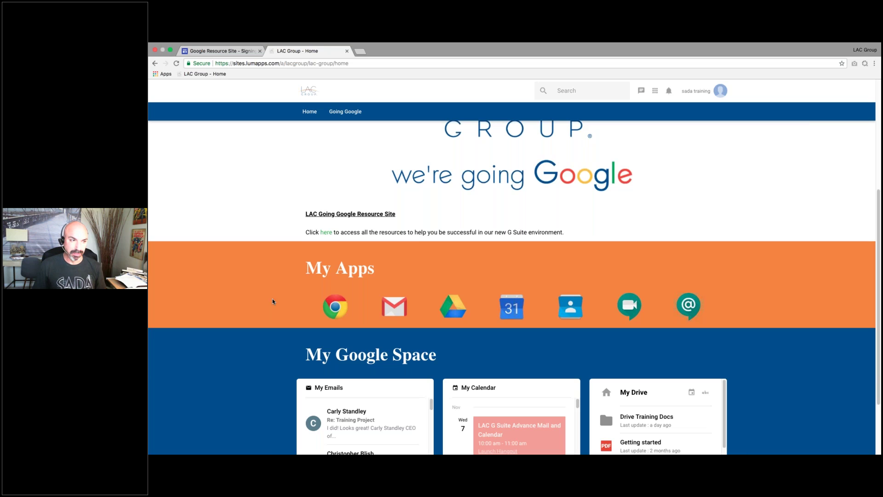
scroll(263, 322, down, 3)
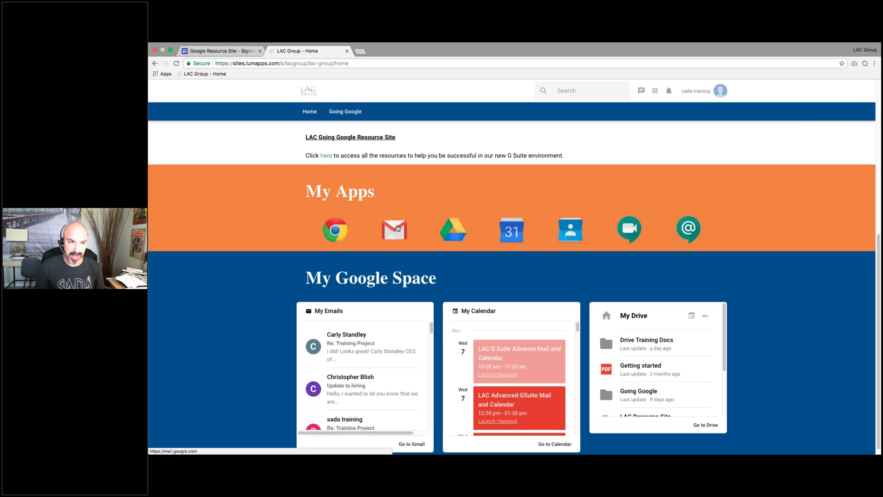
scroll(407, 345, down, 2)
scroll(405, 360, down, 2)
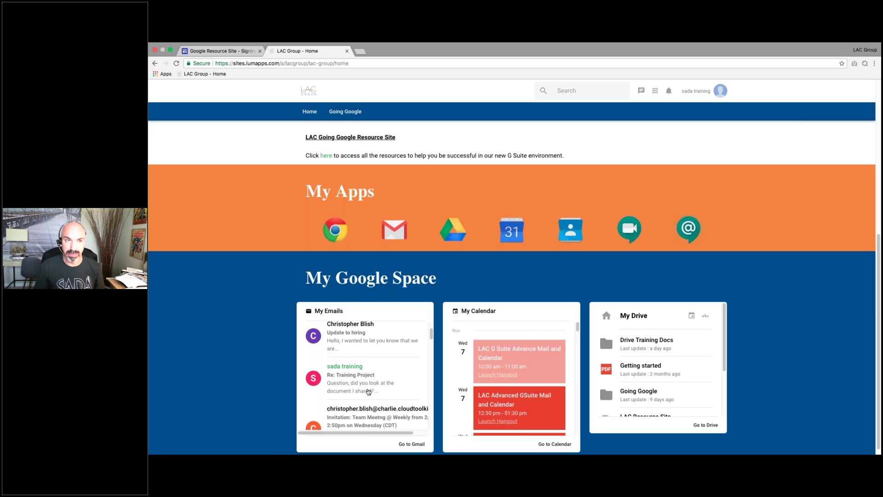
click(657, 92)
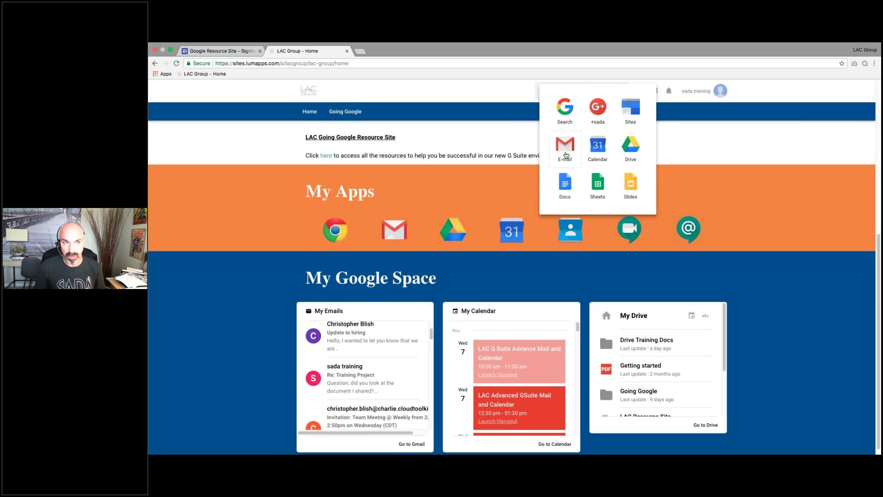
Step: Close the apps launcher, launch Gmail from My Apps, and open the inbox's settings gear
click(685, 186)
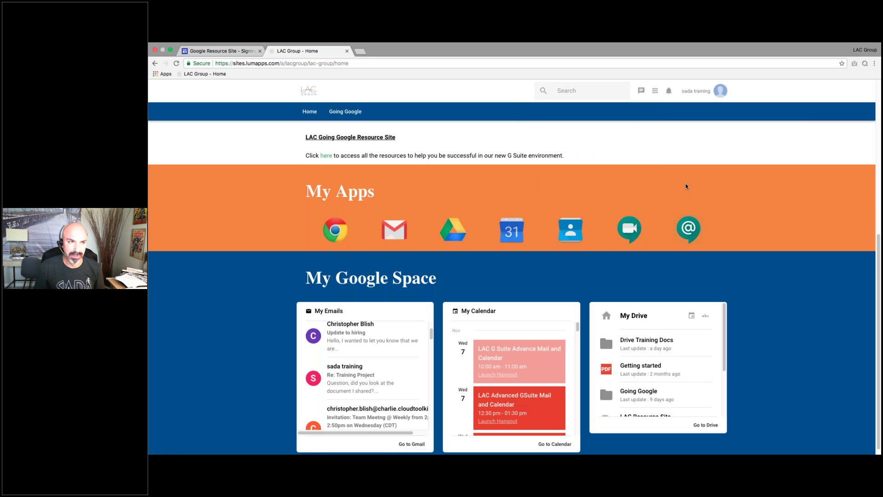
click(390, 235)
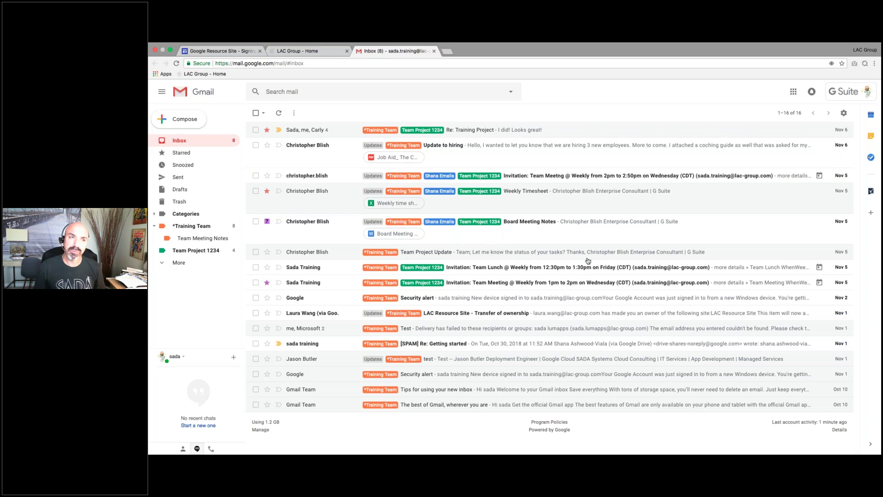
click(844, 114)
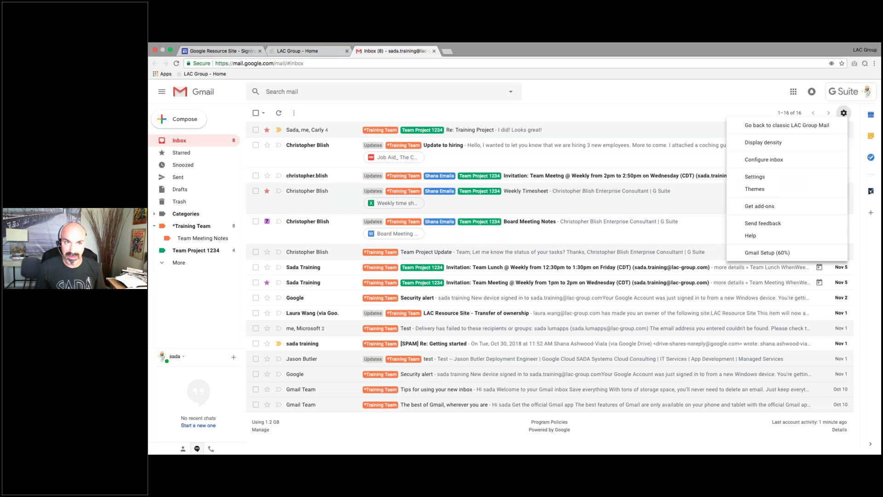
Step: Open Gmail's General settings and keep the Send cancellation period at 30 seconds
click(764, 178)
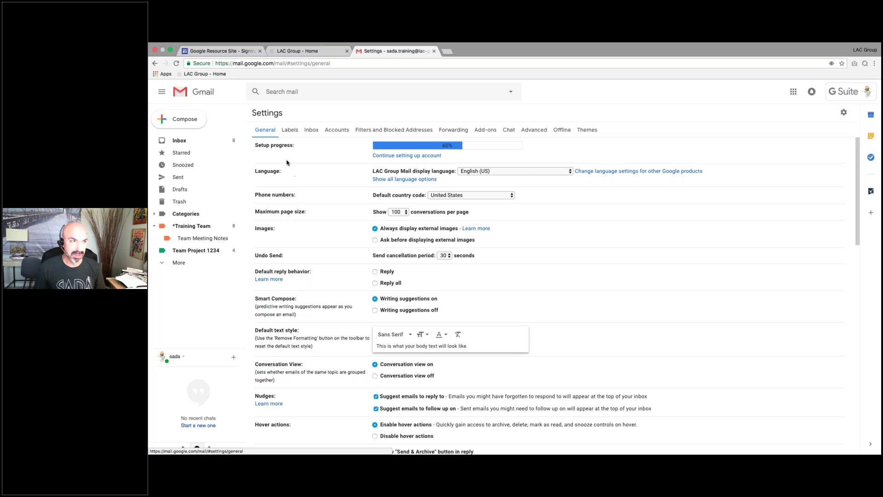
scroll(606, 243, down, 1)
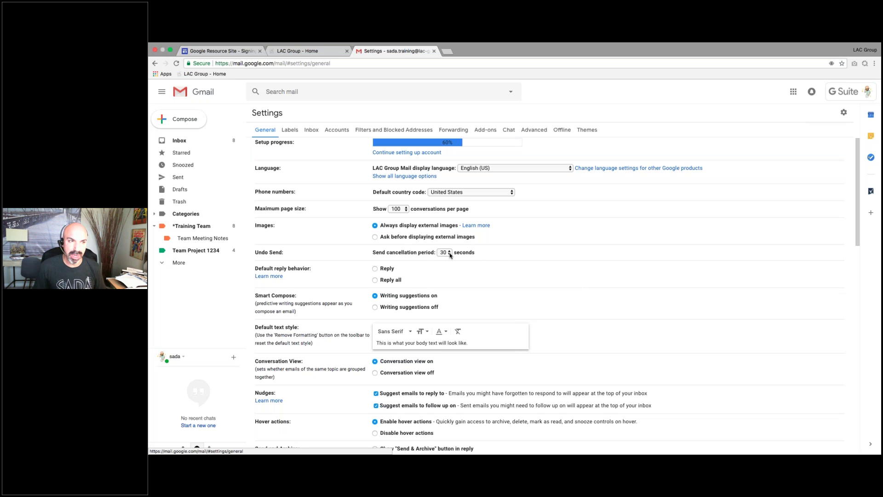
click(448, 252)
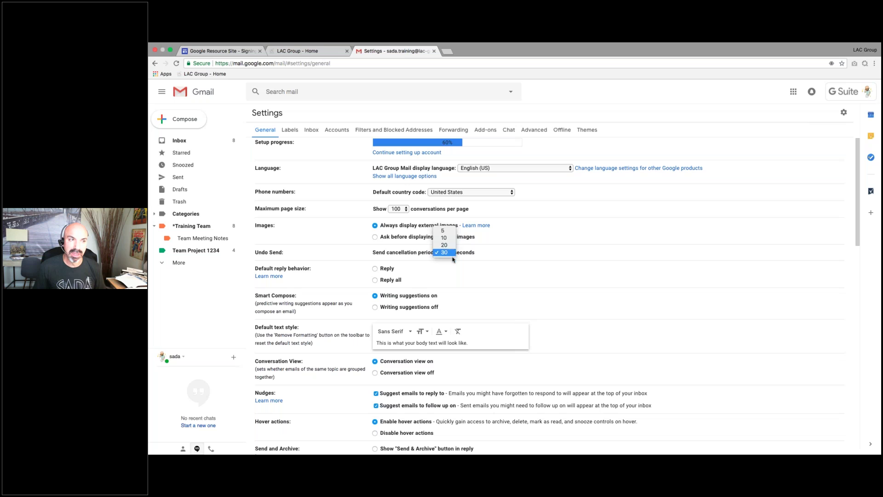
click(450, 252)
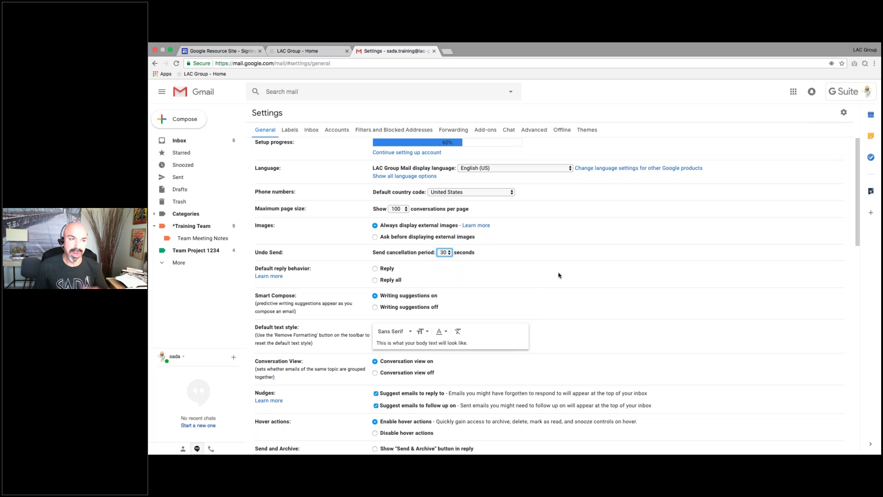
scroll(559, 275, down, 6)
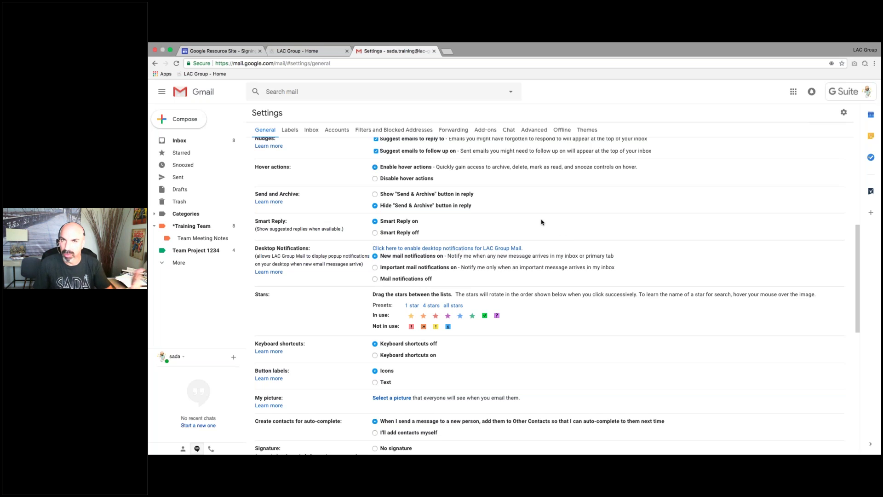
Step: Try the 1 star, 4 stars and all stars presets, ending with every star in use
scroll(542, 222, down, 2)
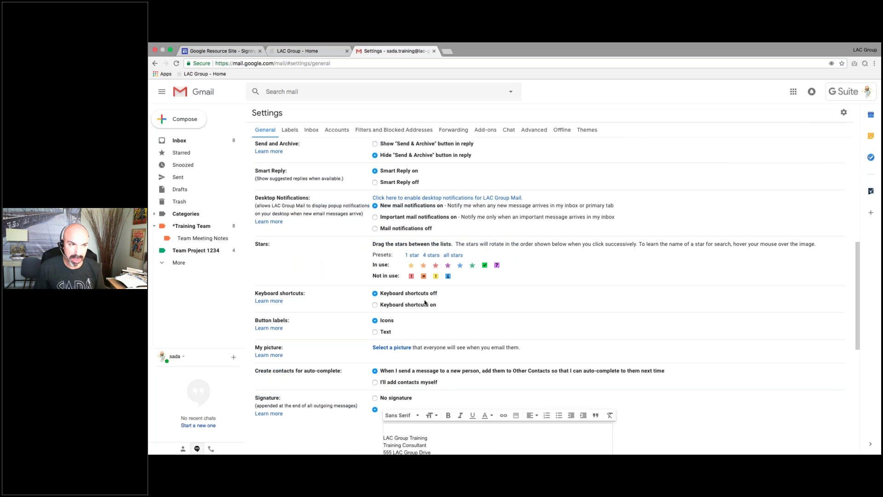
click(411, 255)
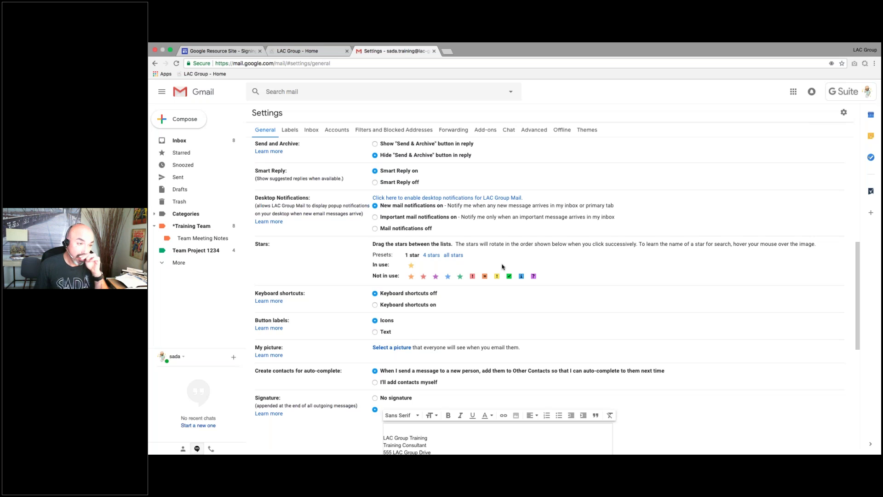
click(431, 254)
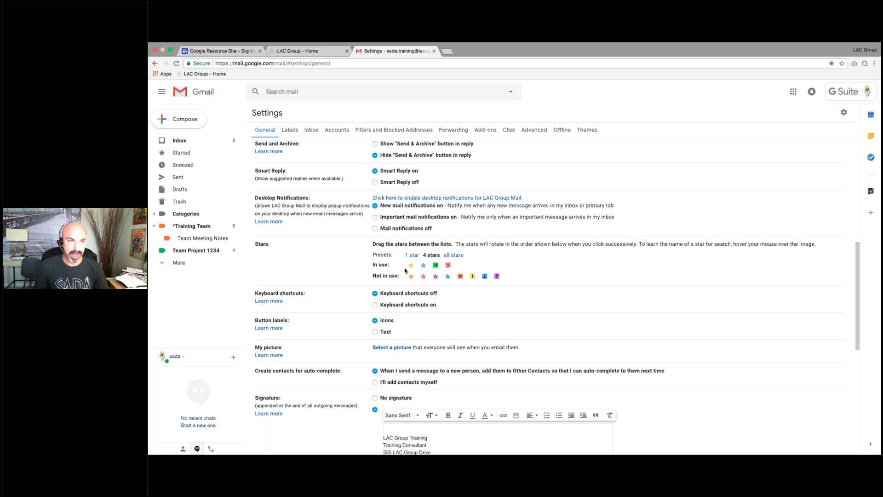
click(454, 255)
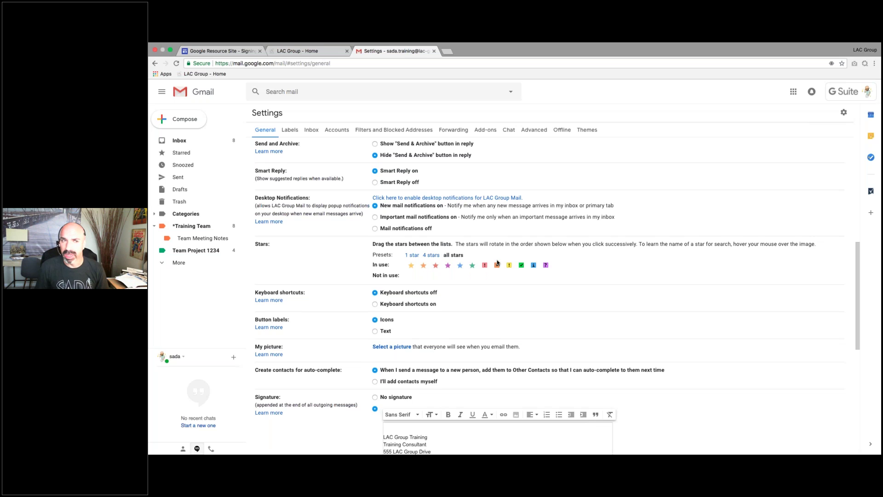
Step: Reorder the in-use stars and move the red bang out of use
drag(540, 268, 433, 280)
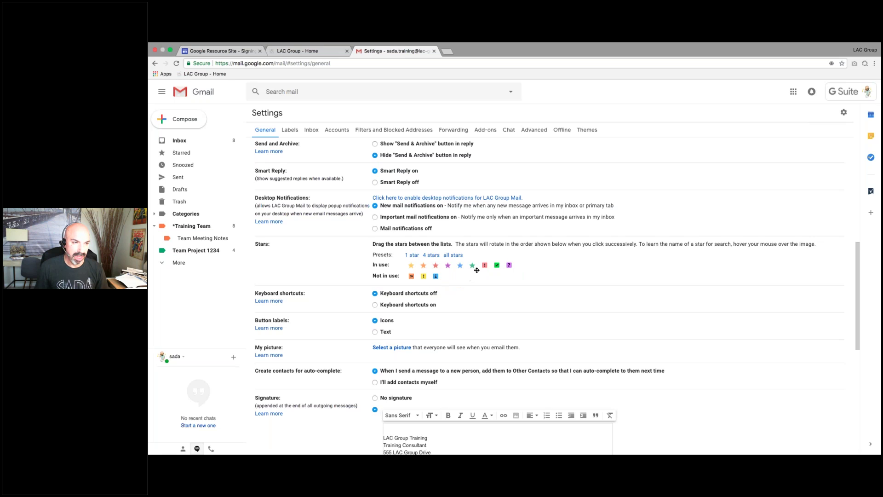
drag(485, 265, 422, 277)
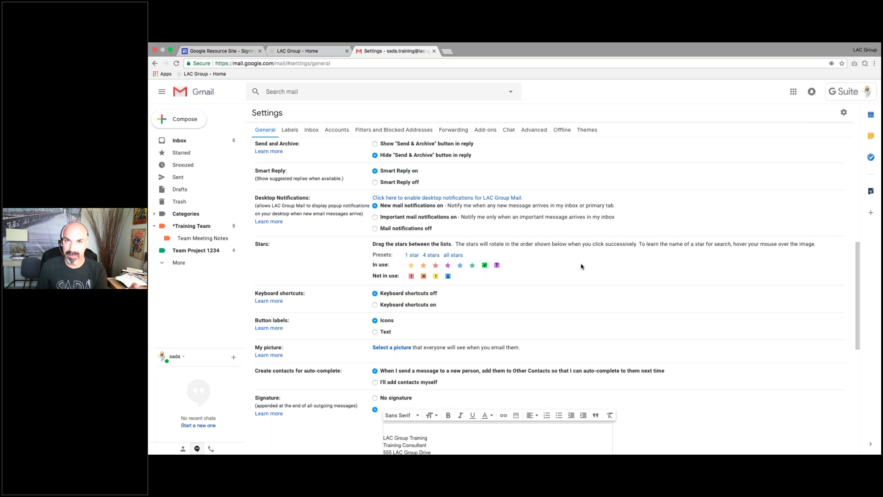
scroll(582, 267, down, 5)
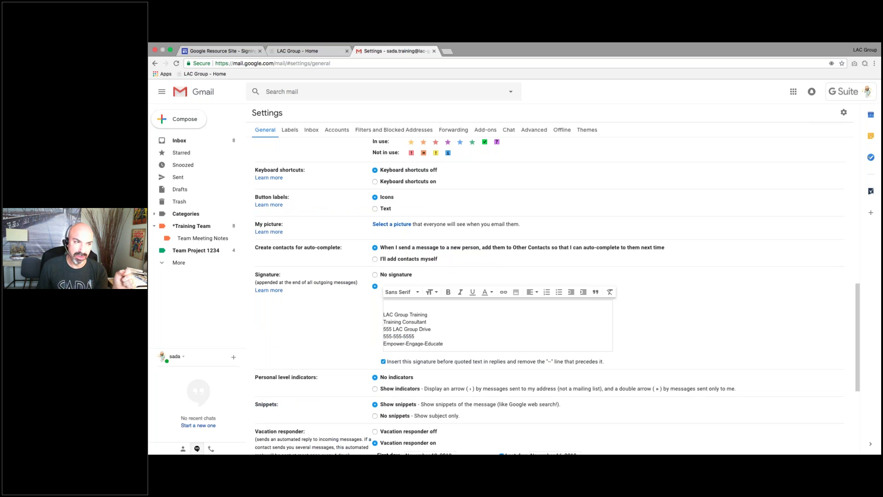
scroll(635, 302, down, 1)
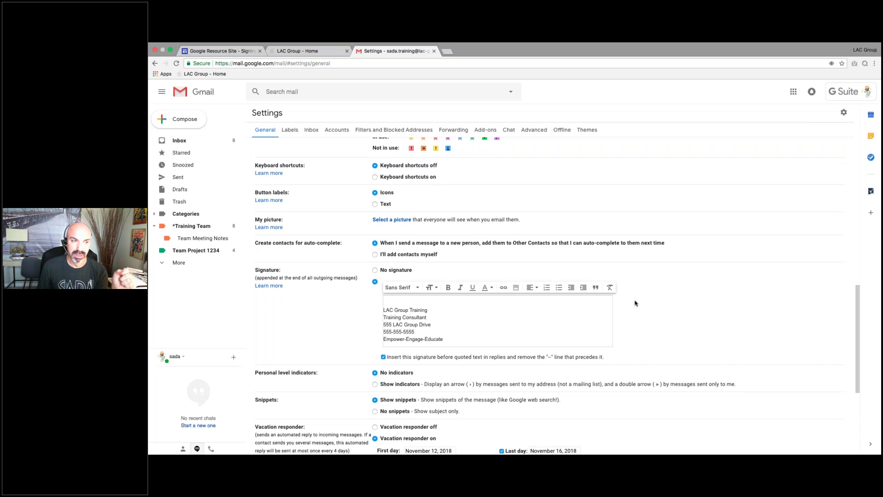
scroll(625, 300, up, 12)
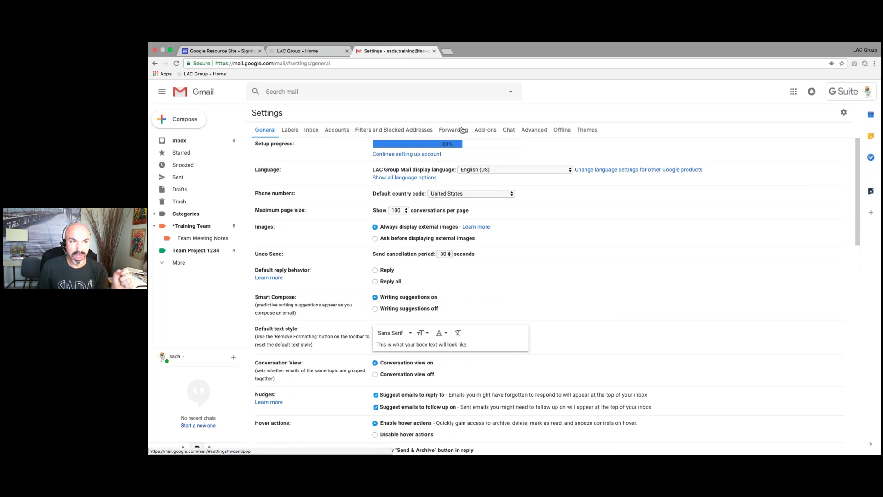
Step: Switch to the Advanced settings tab listing Canned Responses (Templates)
click(528, 133)
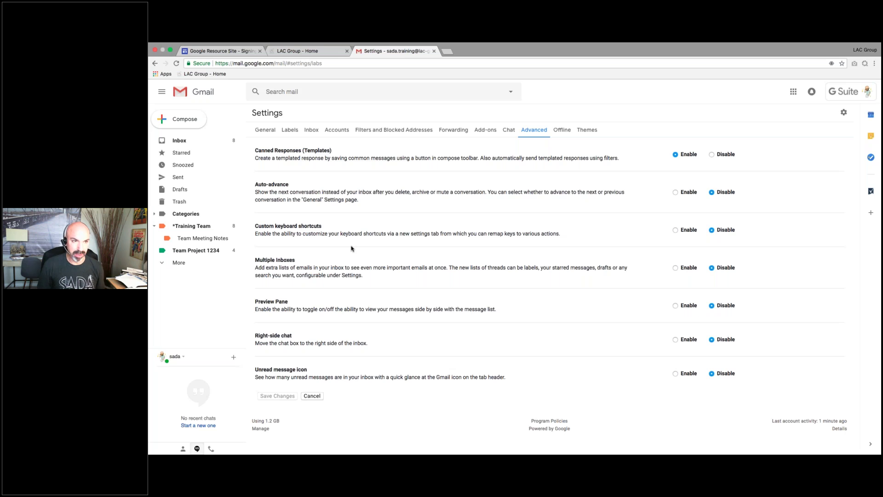
key(shift+slash)
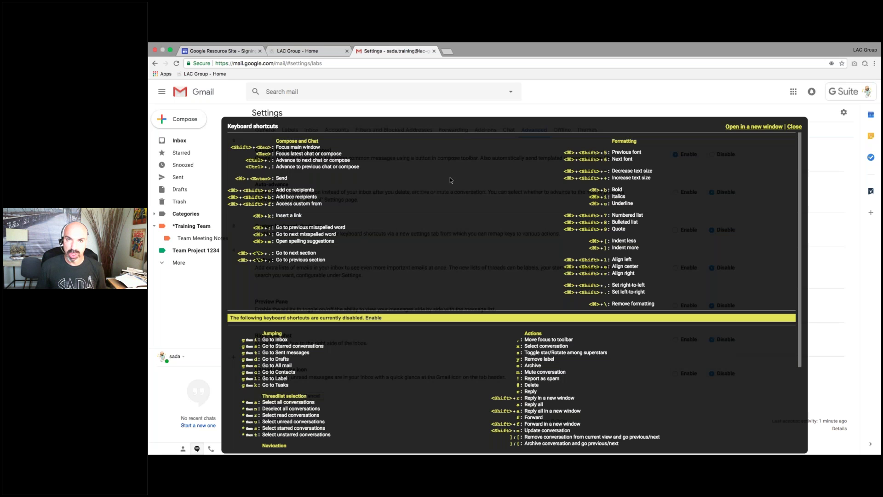
click(743, 105)
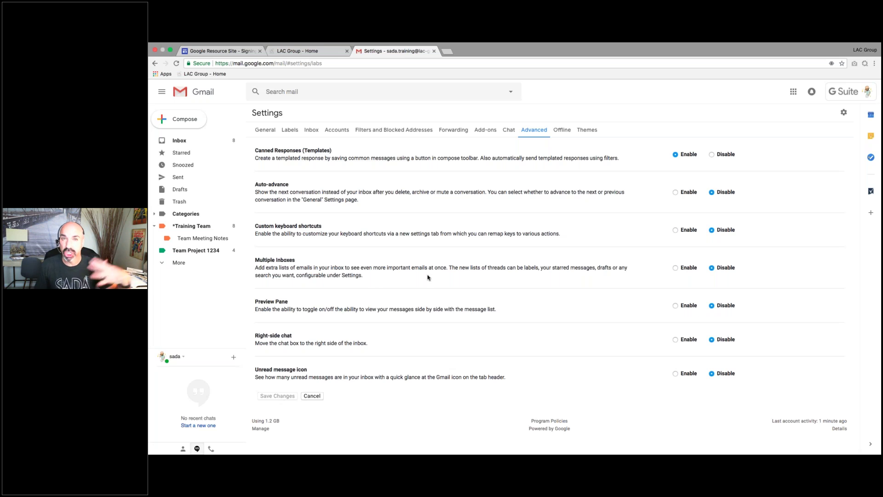
Step: Back in the inbox, cycle the Weekly Timesheet marker through star types to the green check
click(179, 142)
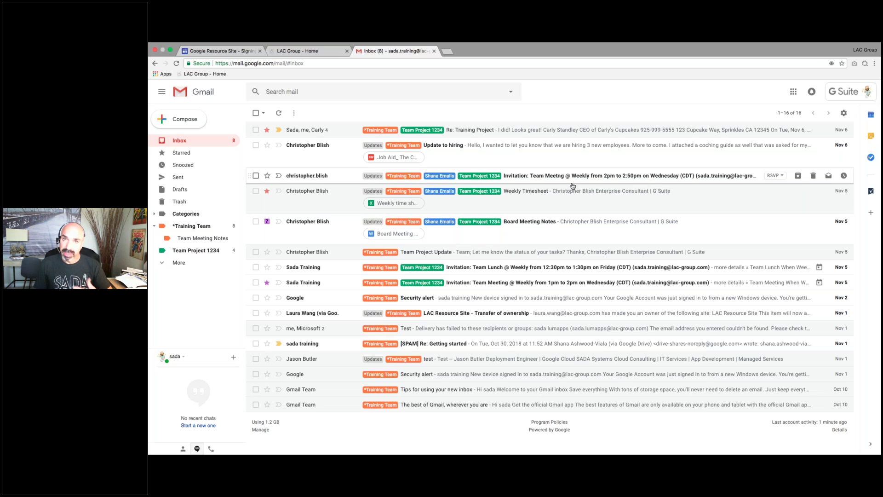
click(267, 192)
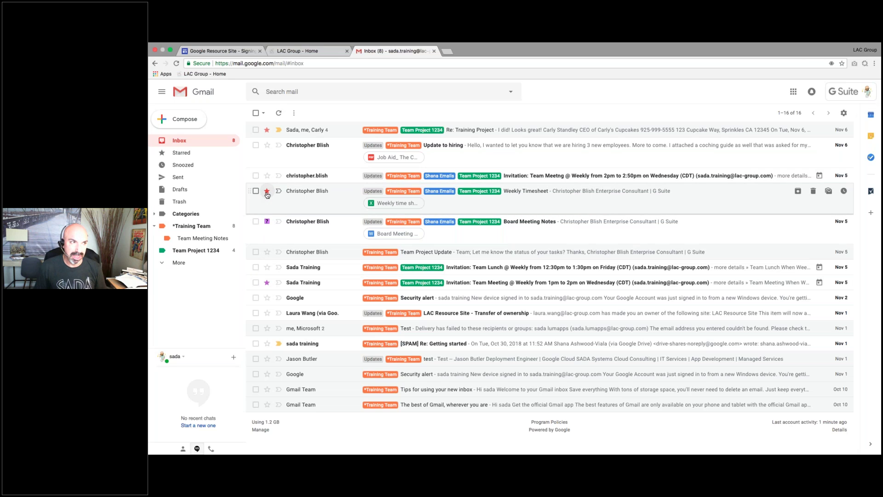
click(267, 192)
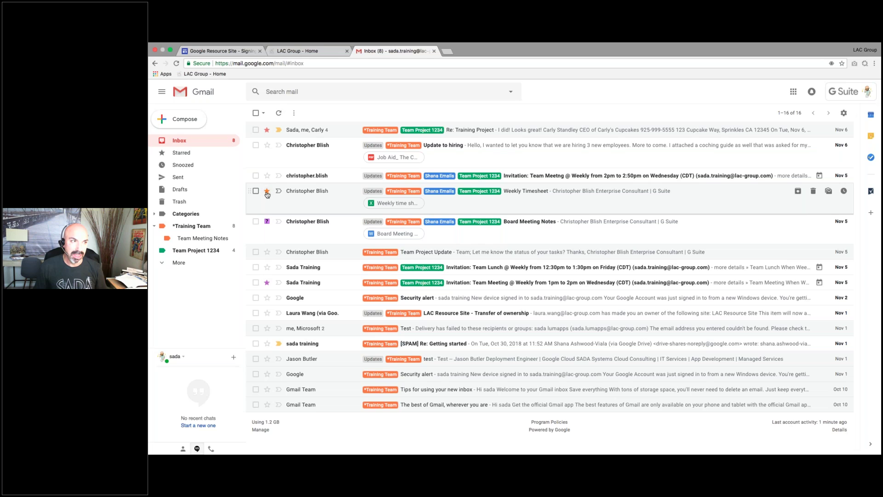
click(267, 192)
click(267, 193)
click(267, 192)
click(267, 192)
click(266, 193)
click(266, 192)
click(267, 192)
click(266, 193)
click(267, 193)
click(266, 192)
click(266, 192)
click(267, 192)
click(266, 193)
click(266, 192)
Step: Change the Board Meeting Notes marker from a question mark to a red star
click(267, 221)
click(267, 222)
click(267, 222)
click(267, 222)
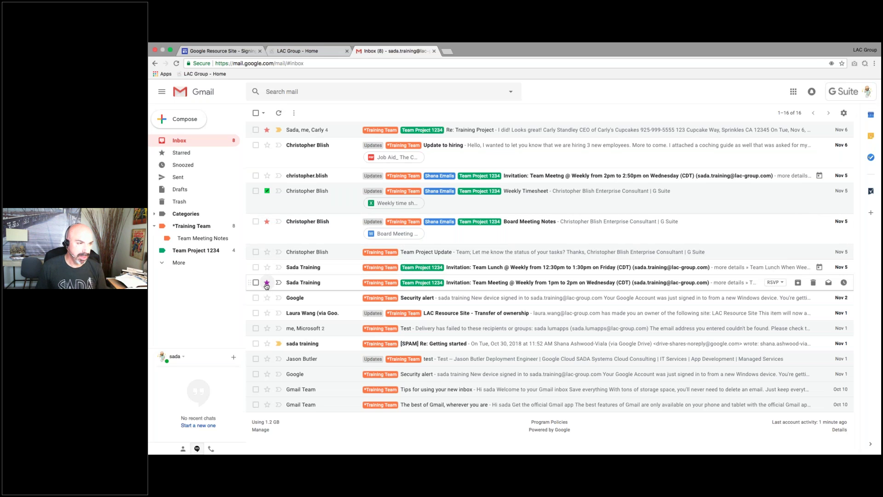
Step: Give the LAC Resource Site ownership message a purple question mark, then view Starred
click(267, 313)
click(266, 313)
click(267, 313)
click(267, 313)
click(266, 313)
click(266, 313)
click(266, 313)
click(267, 316)
click(268, 317)
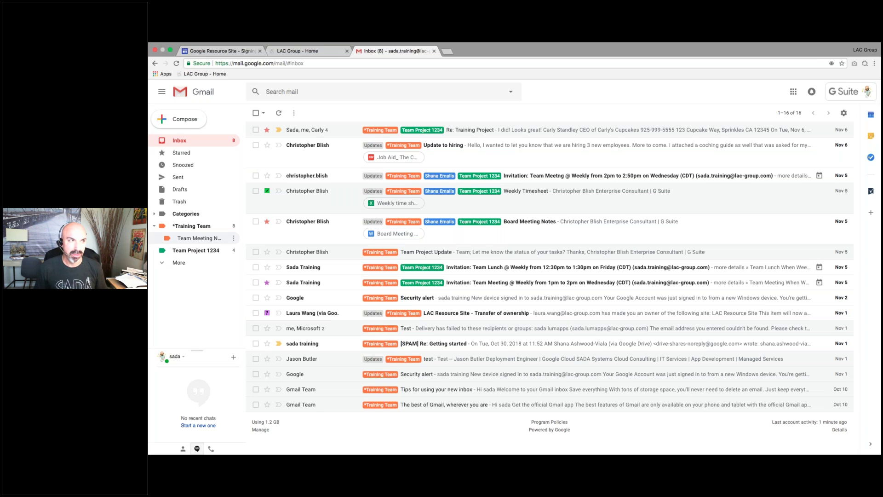
mouse_move(279, 133)
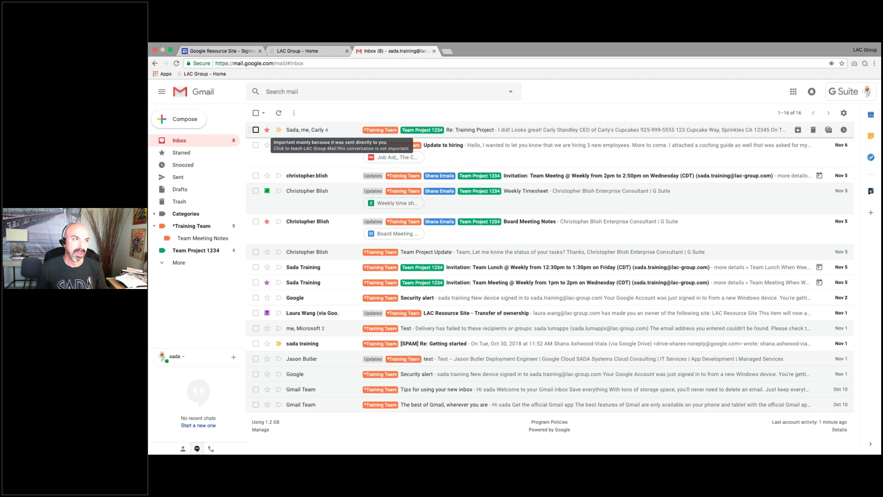
click(193, 153)
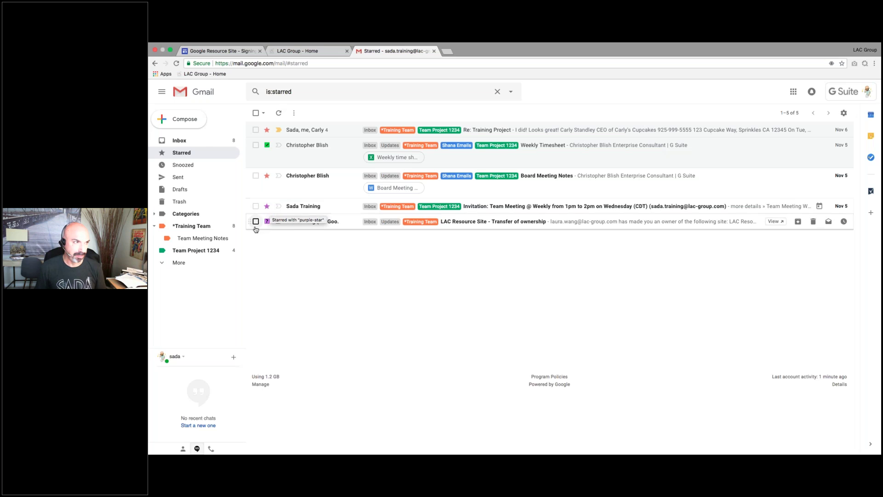
Step: Clear the stars from all five starred inbox messages and start a new message
click(178, 141)
click(266, 190)
click(267, 221)
click(266, 130)
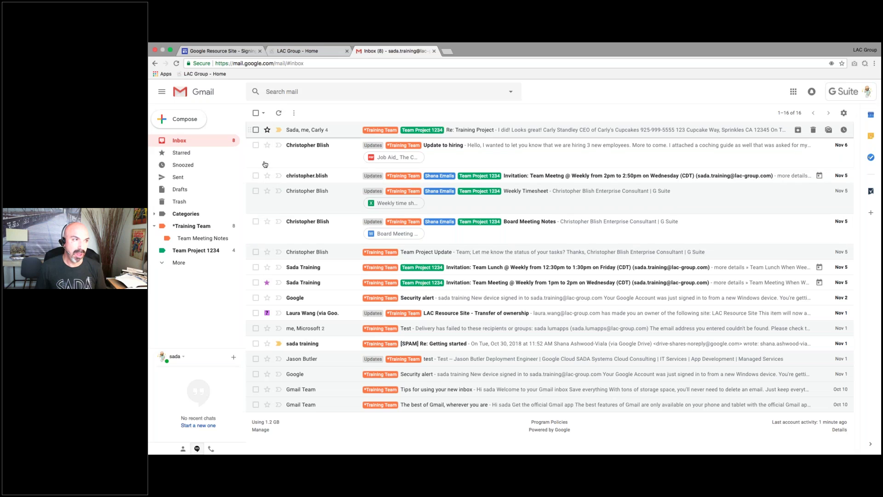
click(267, 282)
click(267, 312)
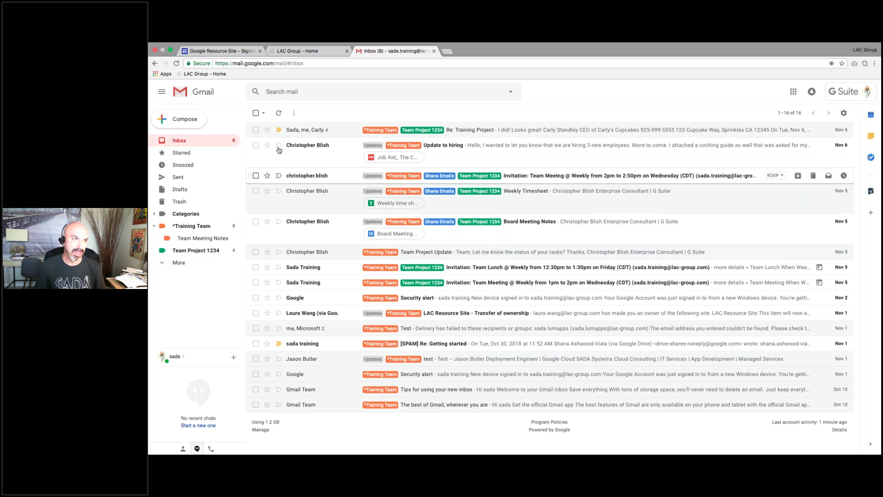
mouse_move(279, 133)
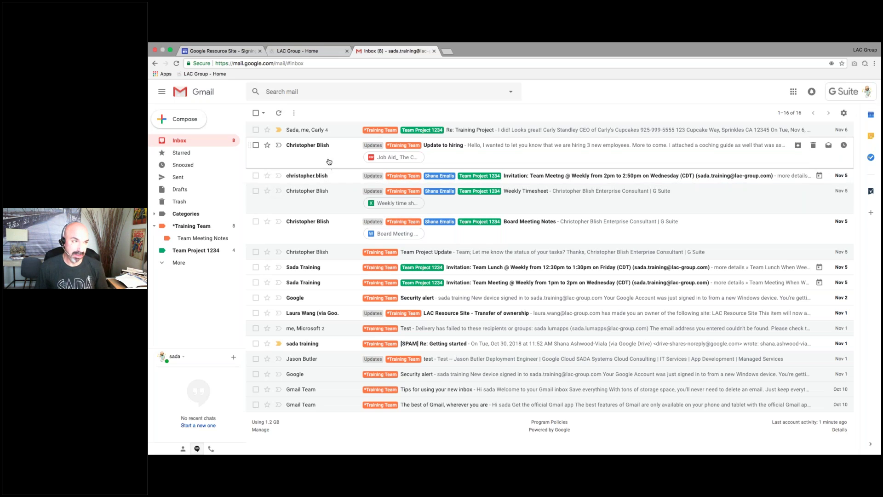
click(185, 119)
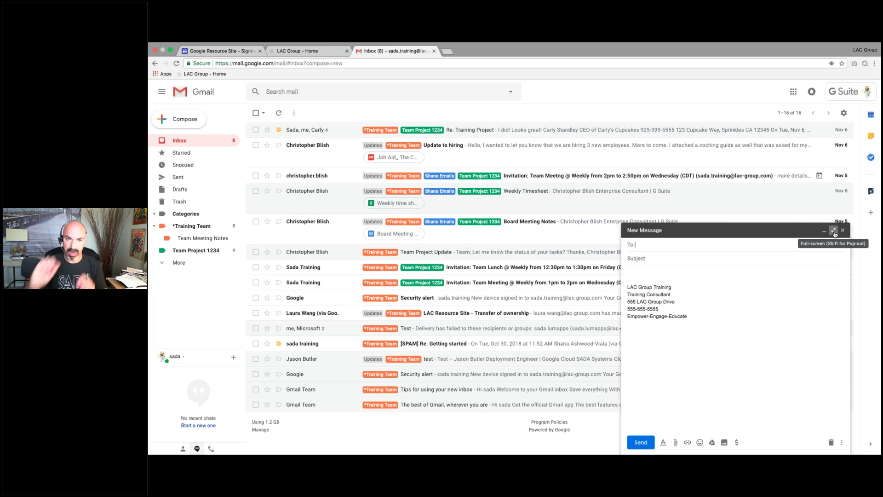
Step: Expand the new message to full screen and delete its signature block
click(833, 230)
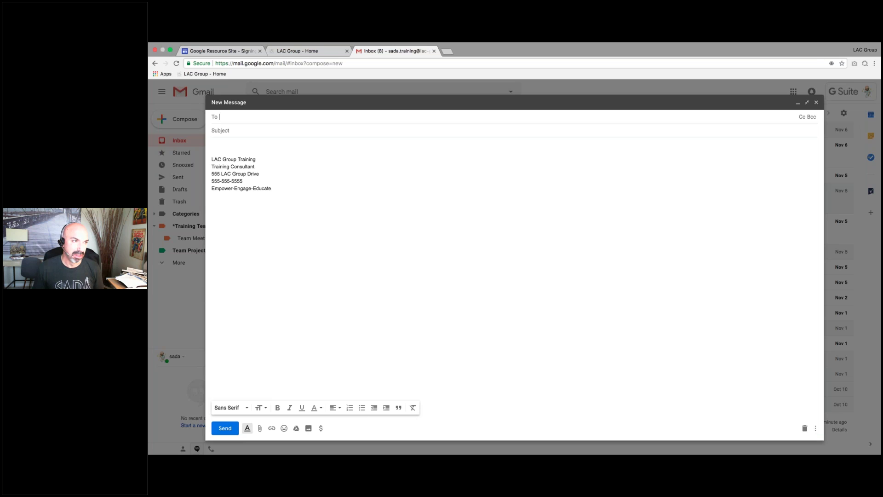
drag(211, 161, 291, 195)
key(BackSpace)
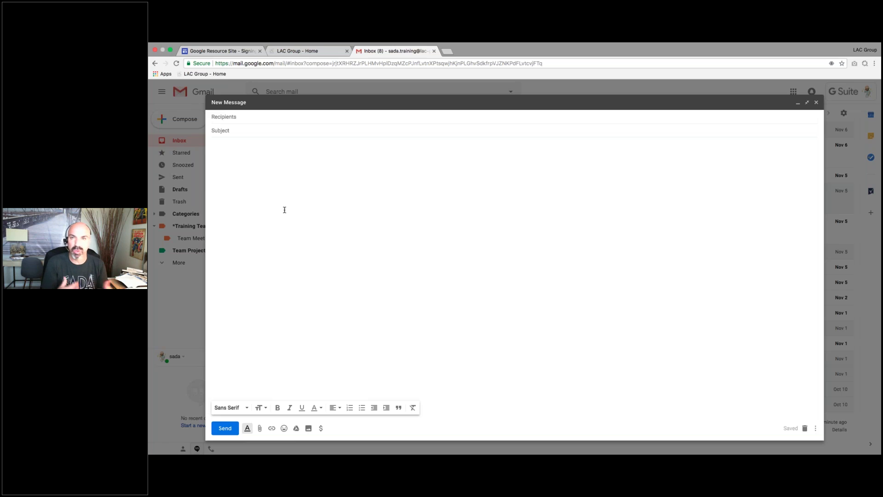
Step: Type 'Thank you for your question, the team will respond within 24 hours. If you do not get a response let us know'
text(Thank)
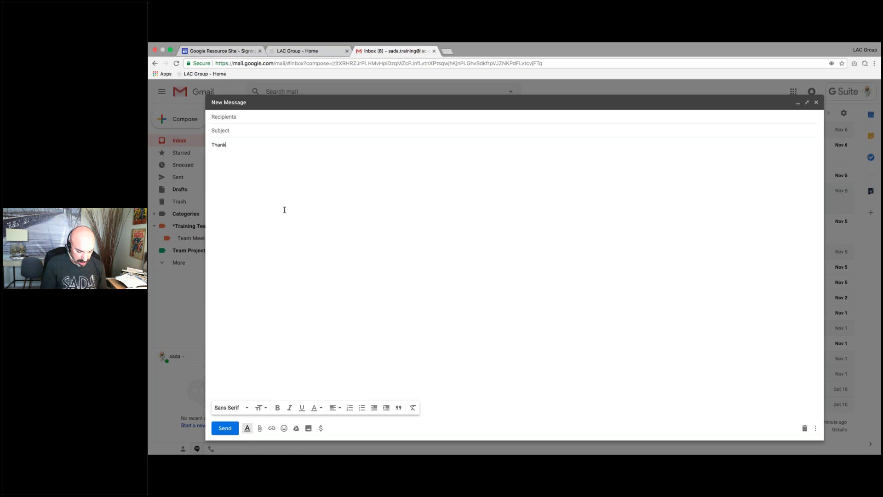
text( you for your qu)
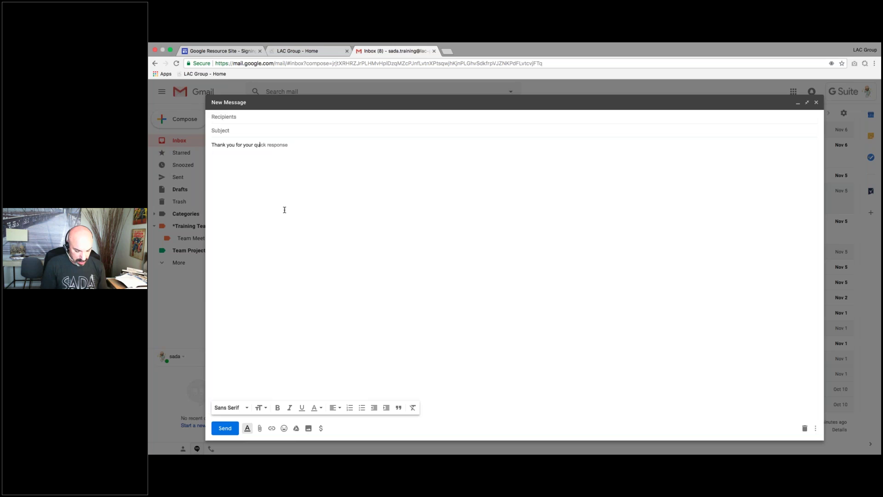
text(estion, the )
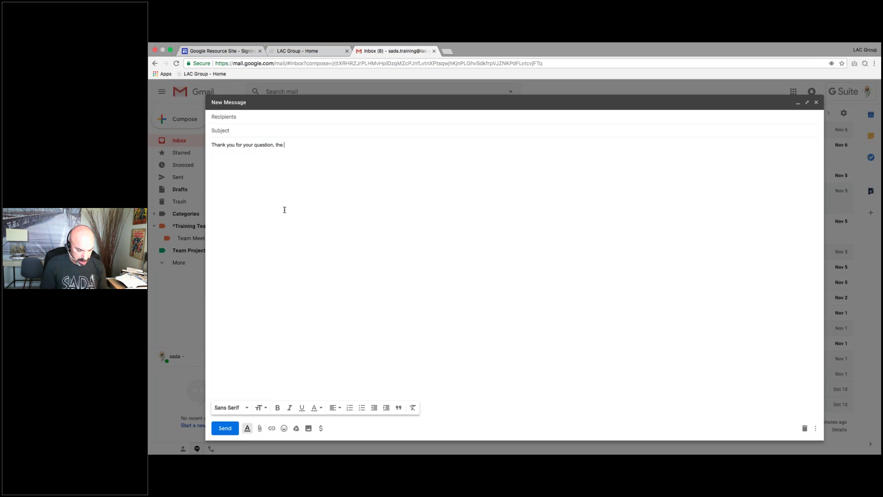
text(team will repond ewi)
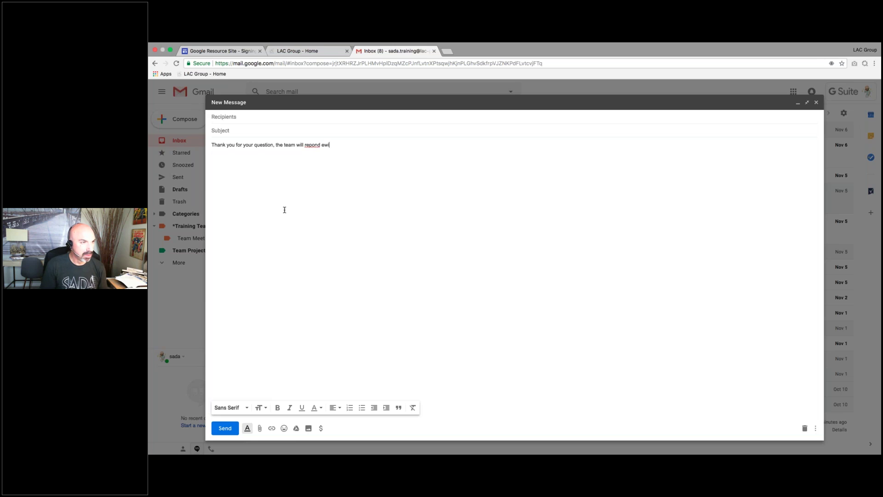
key(BackSpace)
key(BackSpace)
key(BackSpace)
key(BackSpace)
key(BackSpace)
key(BackSpace)
text(spond within 24 )
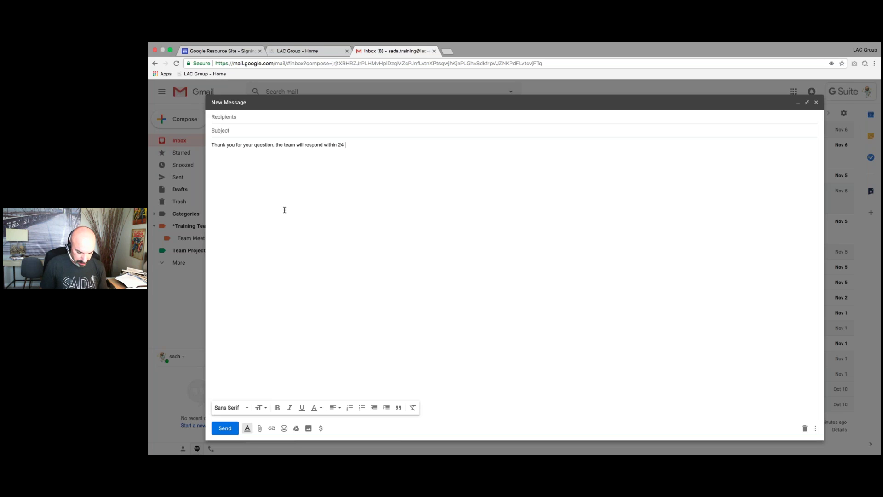
text(hours. )
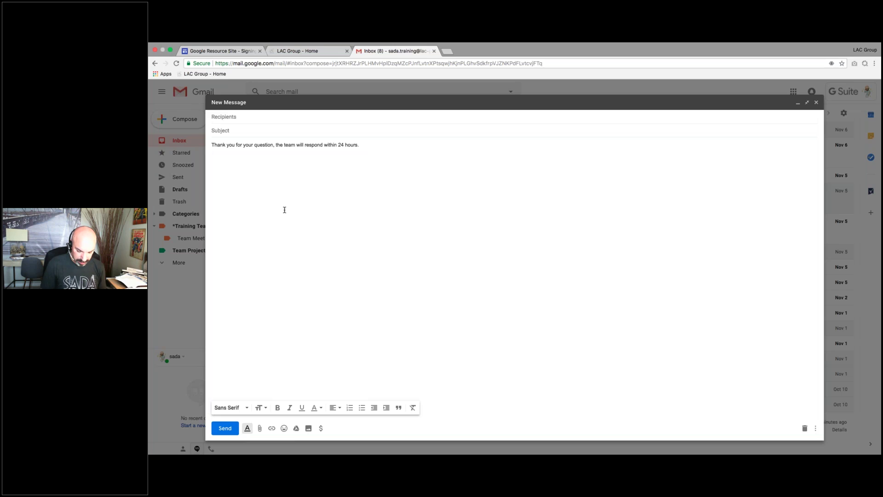
text( If you )
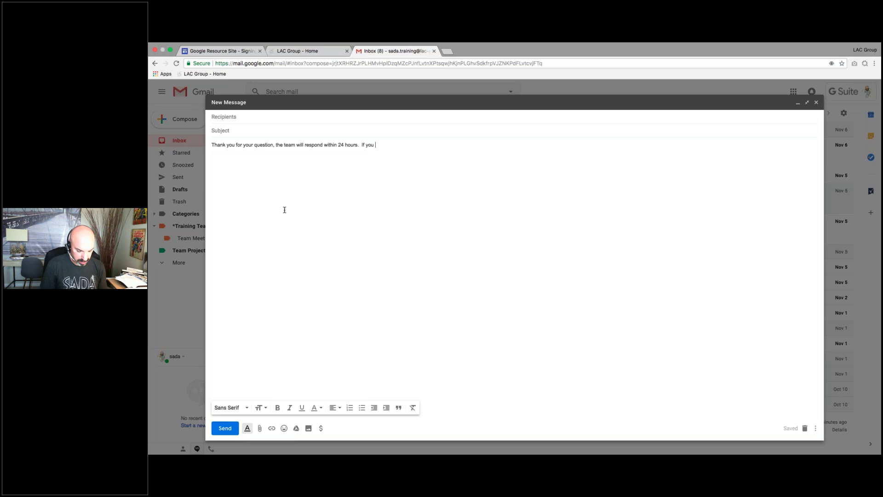
text(do not get a )
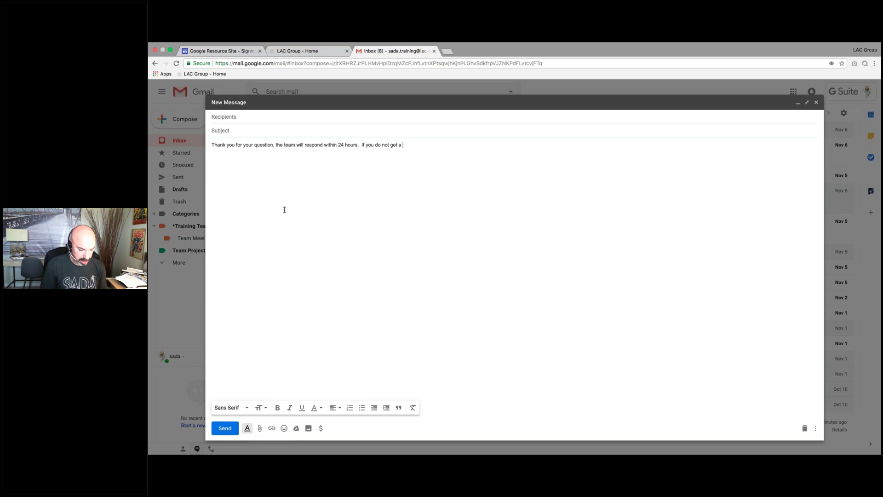
text(respns)
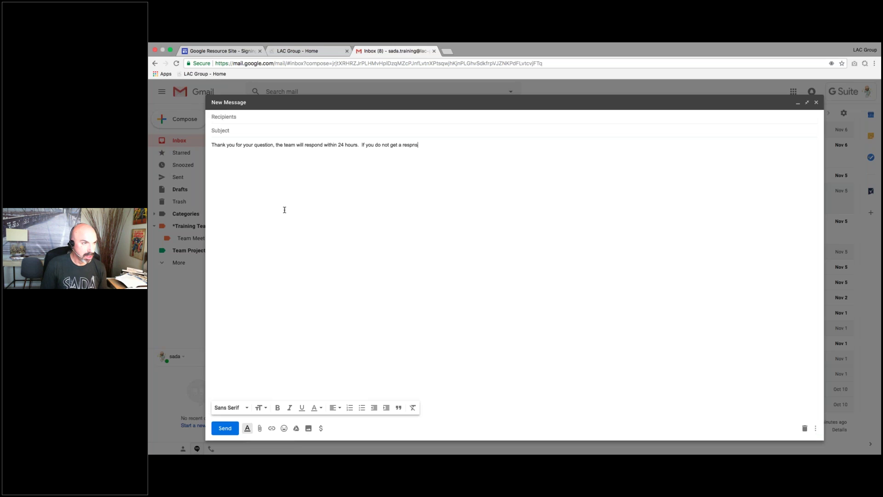
text(pons)
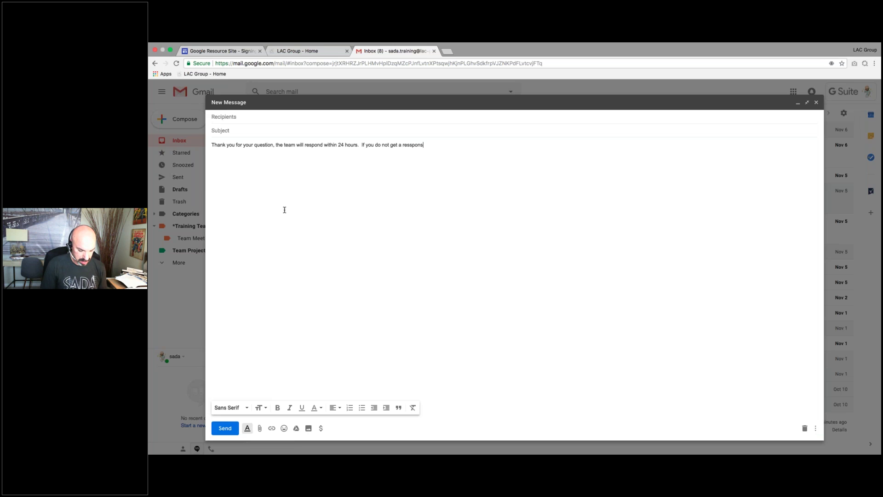
text(e let us know.)
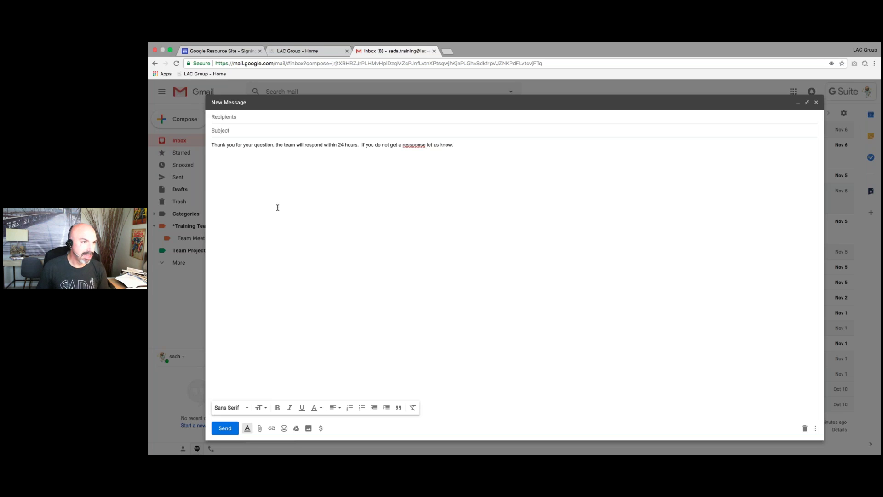
Step: Correct the misspelled 'ressponse' to 'response' using the spelling suggestion
right_click(412, 144)
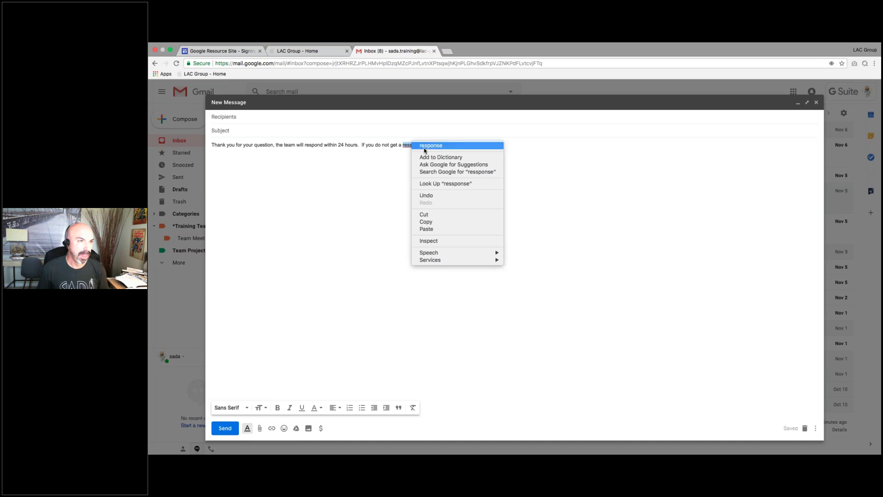
click(423, 145)
click(474, 144)
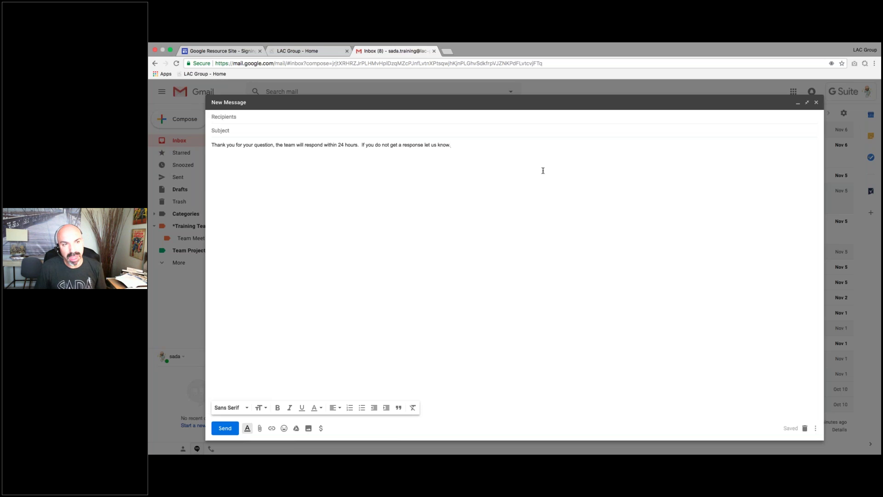
click(815, 429)
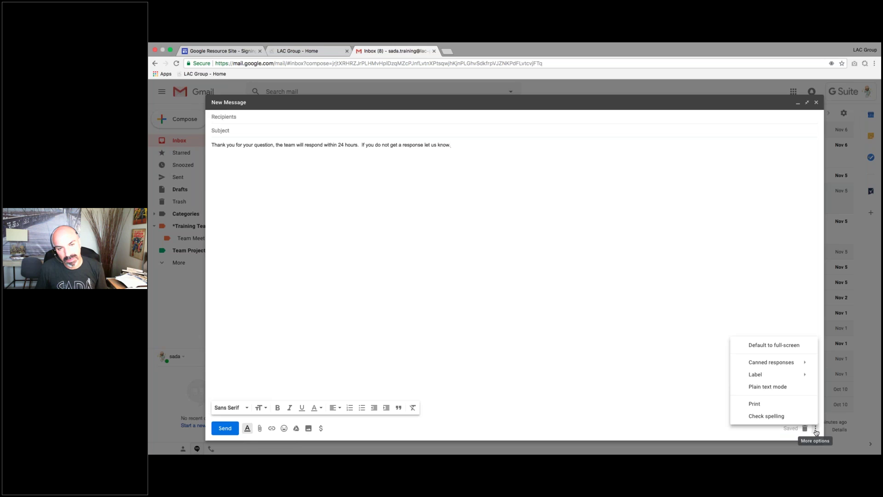
Step: Create a new canned response from More options and name it 'Question Reply Training'
mouse_move(806, 366)
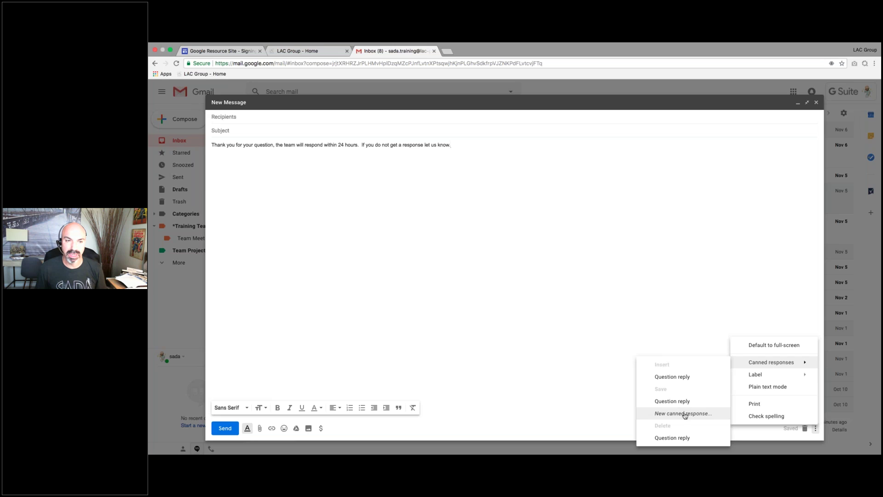
click(684, 413)
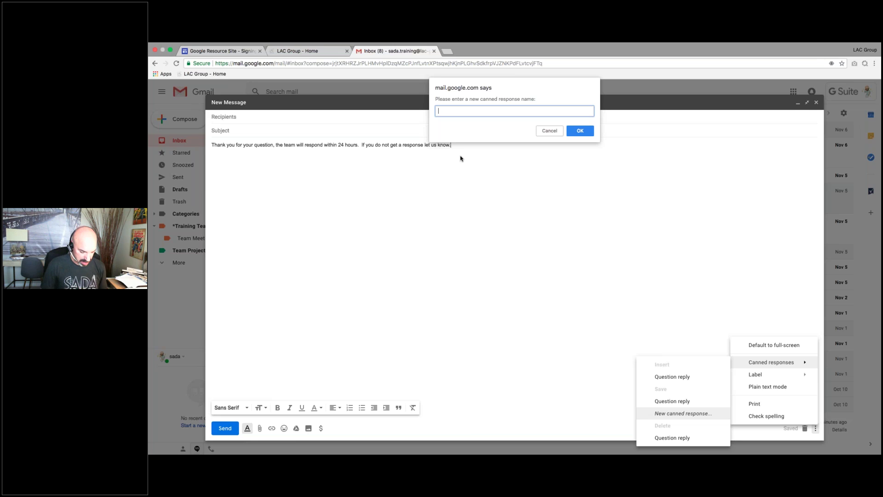
text(Questio)
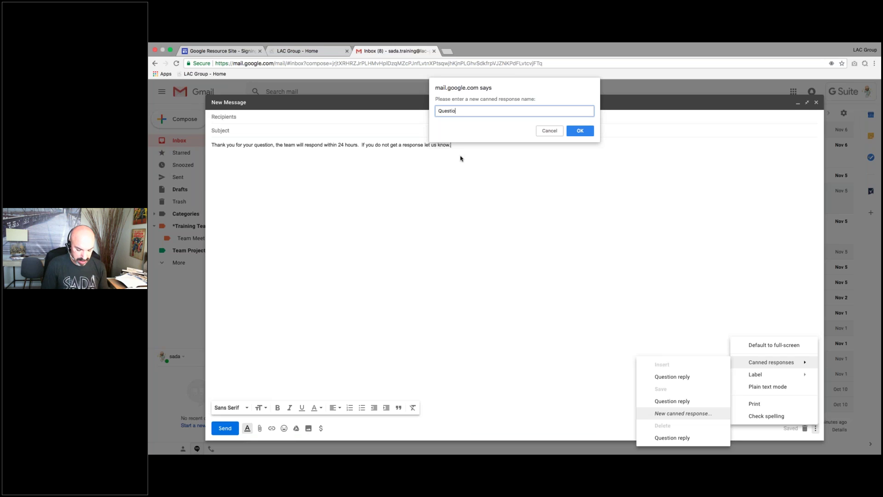
text(n Reply Training)
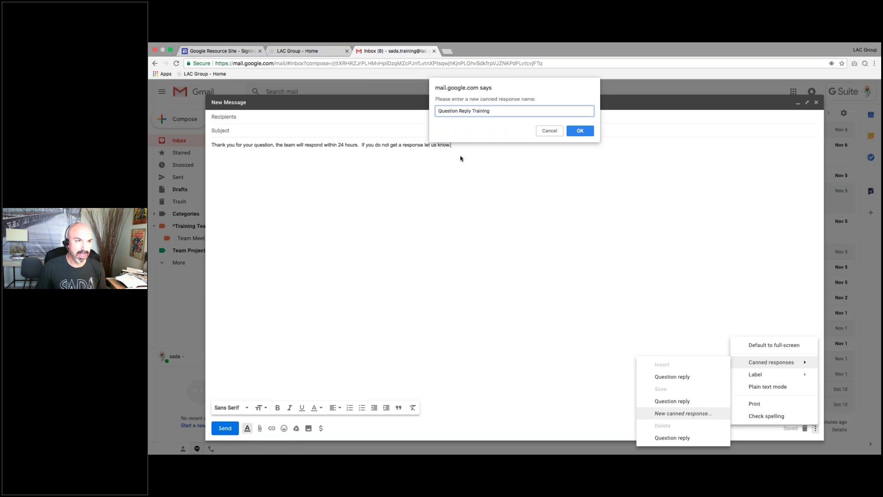
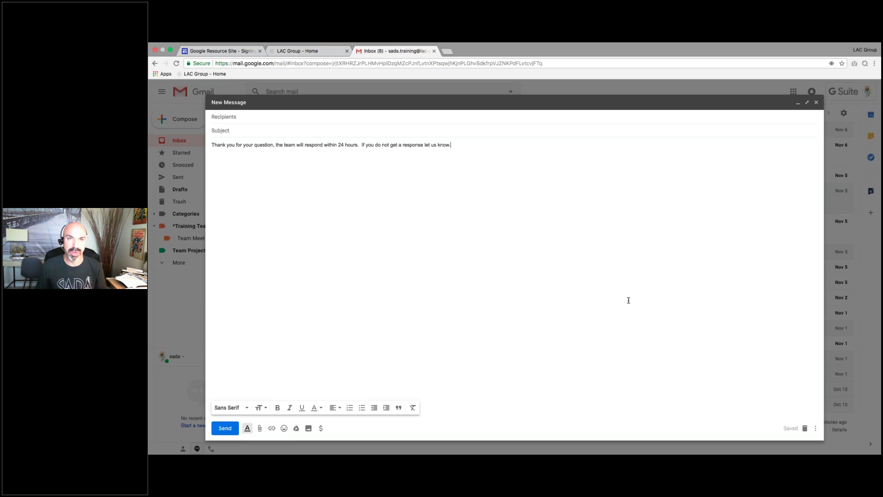
Step: Discard the unsent message draft and start a reply in the Re: Training Project thread
click(805, 428)
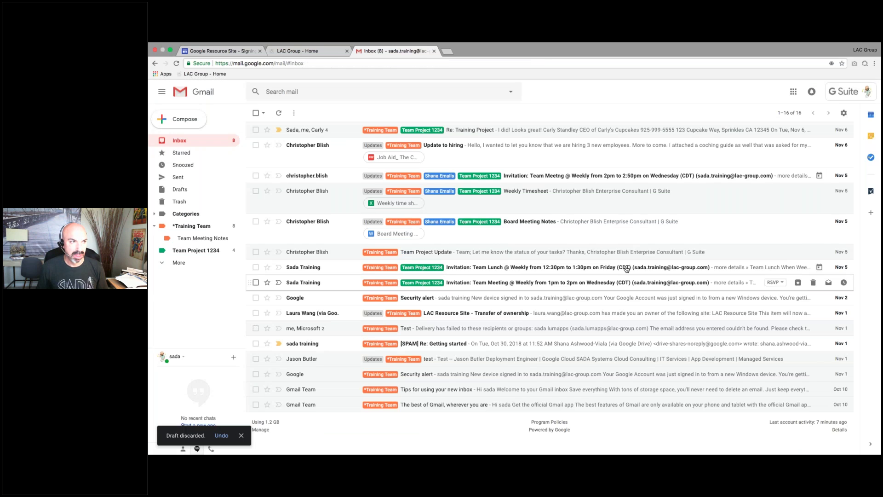
click(500, 134)
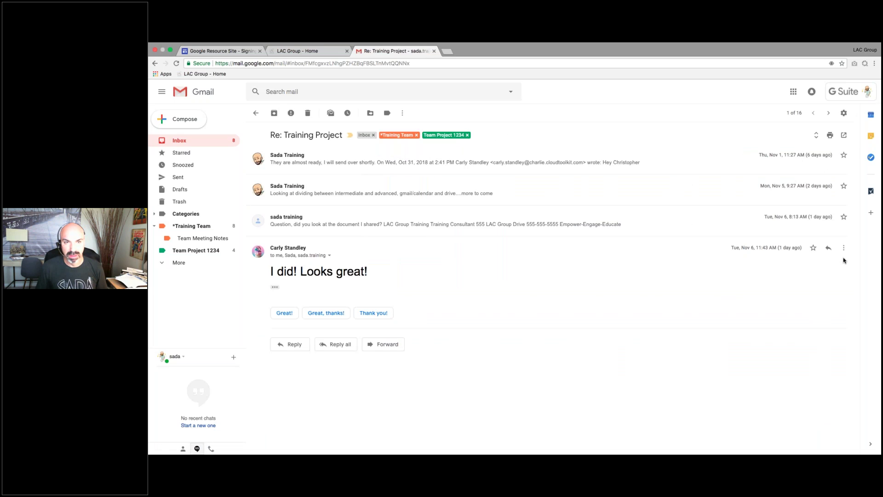
click(828, 249)
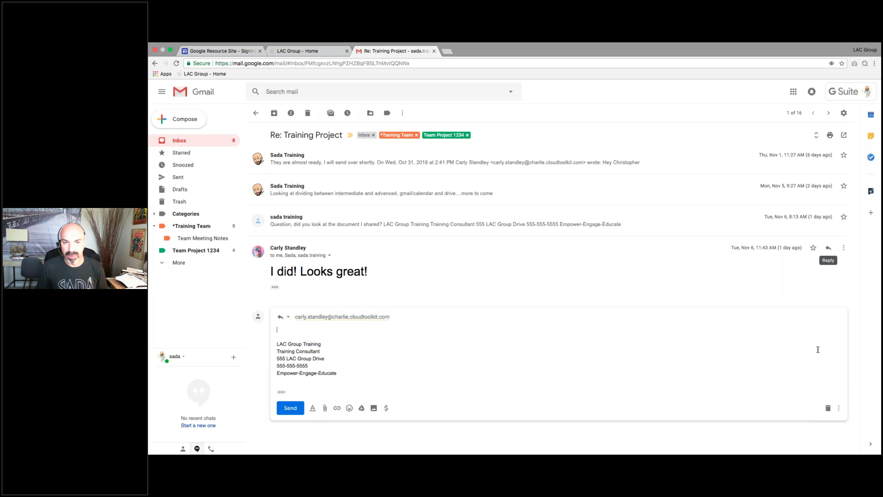
Step: Insert the Question Reply Training canned response, then trash the reply and return to Inbox
click(838, 410)
mouse_move(828, 355)
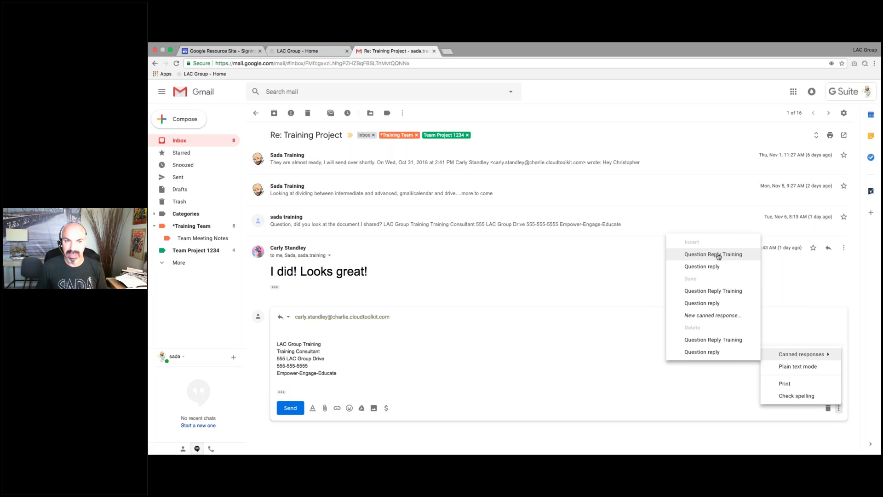
click(719, 256)
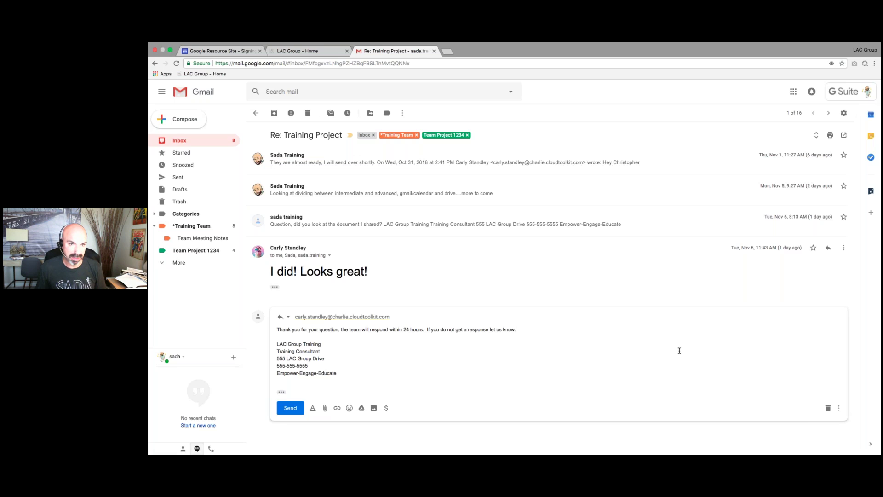
click(828, 408)
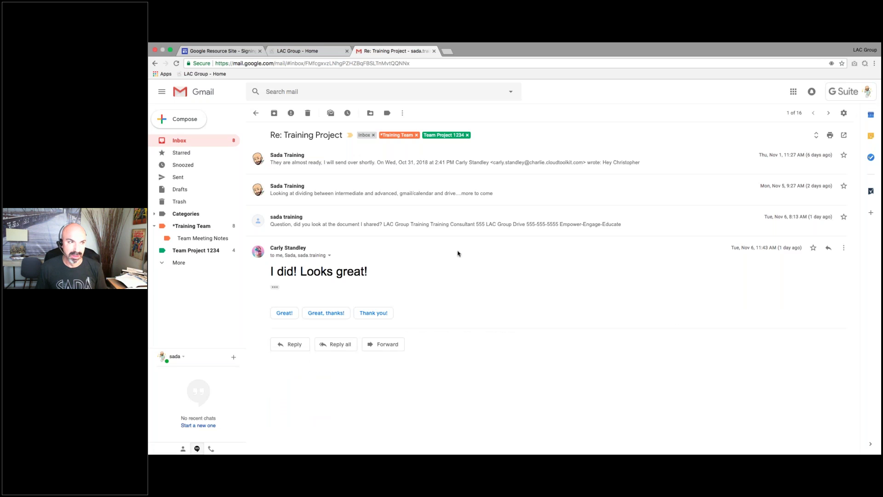
click(190, 143)
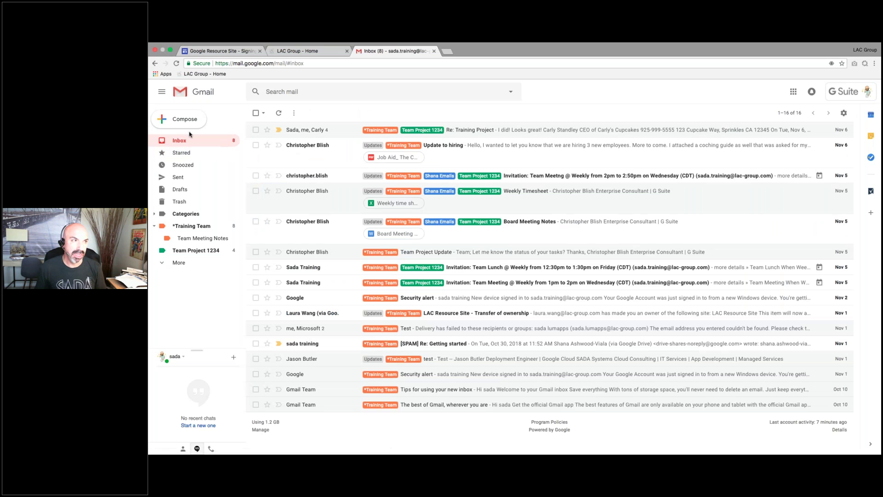
click(186, 119)
drag(628, 287, 719, 327)
key(BackSpace)
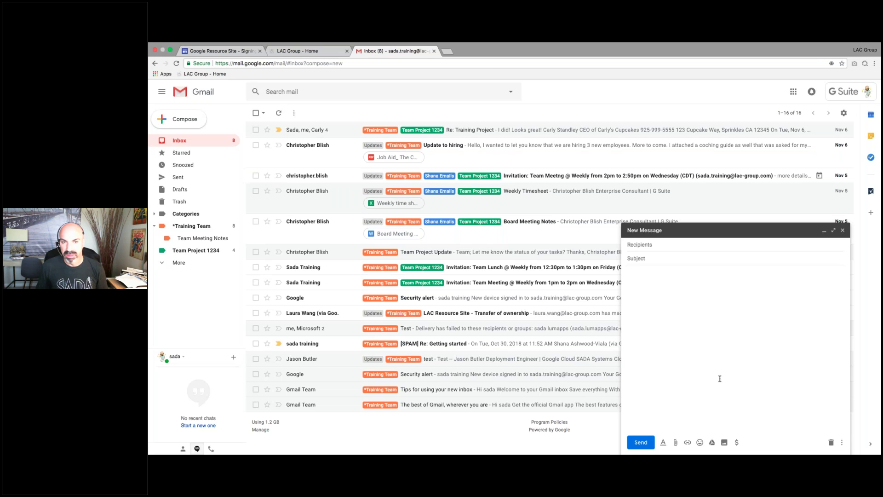
click(842, 443)
mouse_move(824, 377)
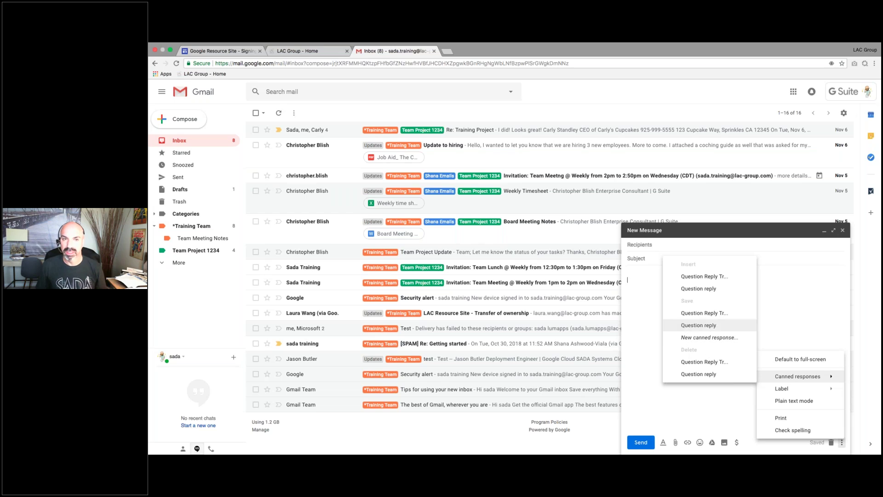
click(805, 288)
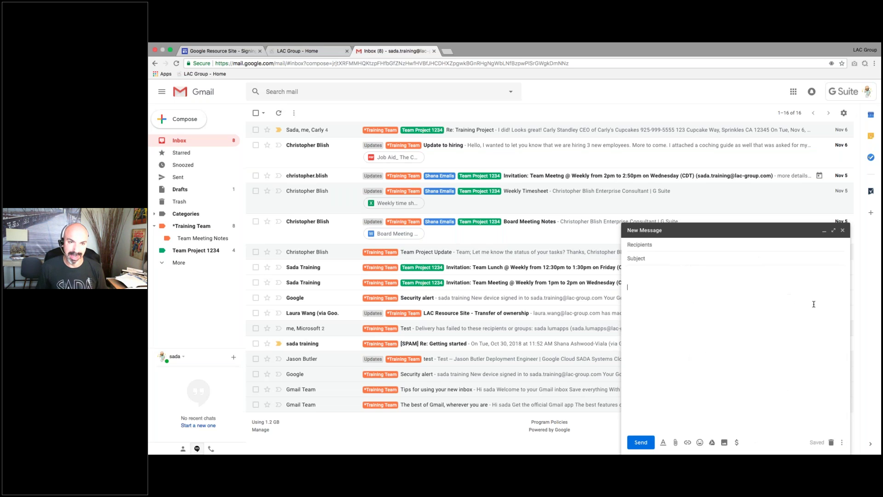
click(831, 443)
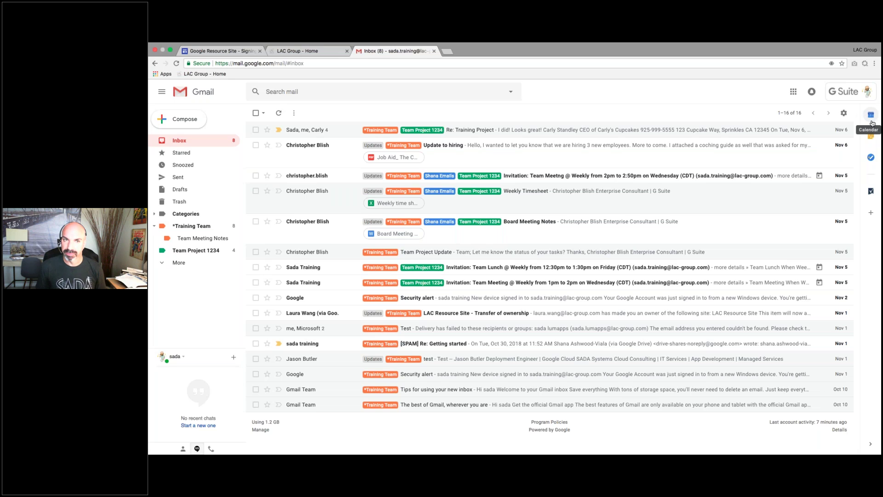
Step: Add an 'HR Work' task in the Tasks panel with a due date of Nov 15
click(870, 157)
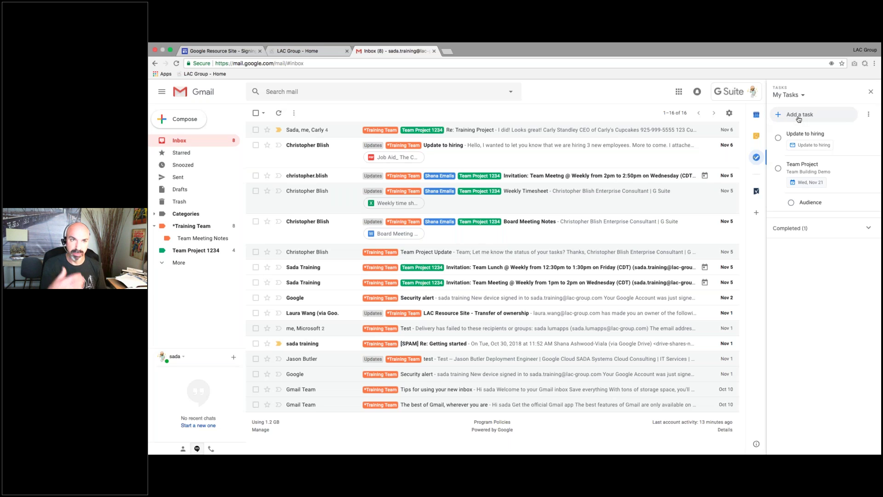
click(799, 115)
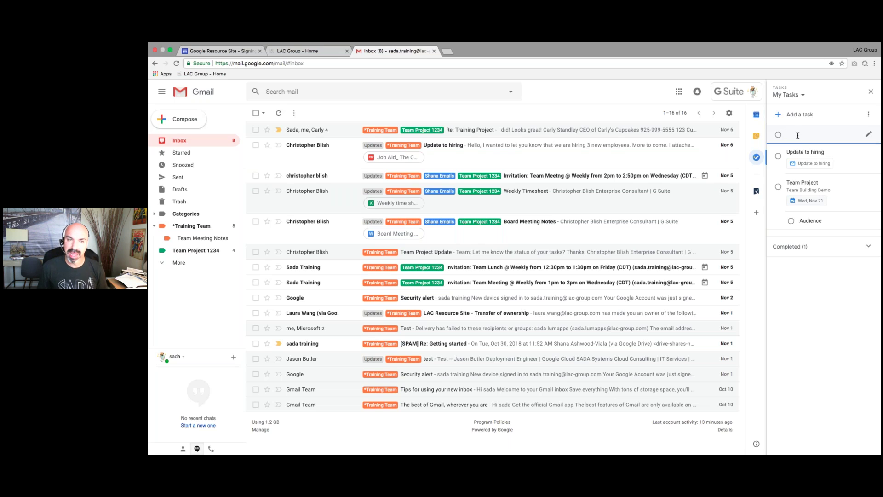
text(HR Work)
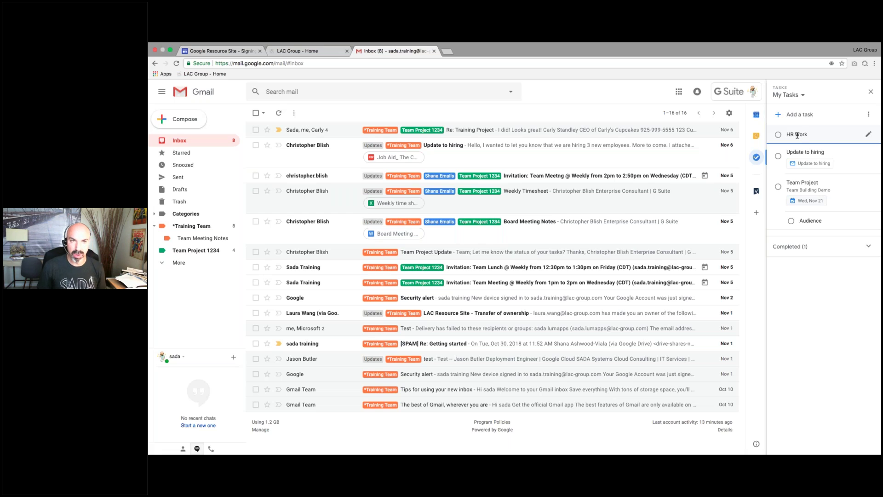
click(868, 134)
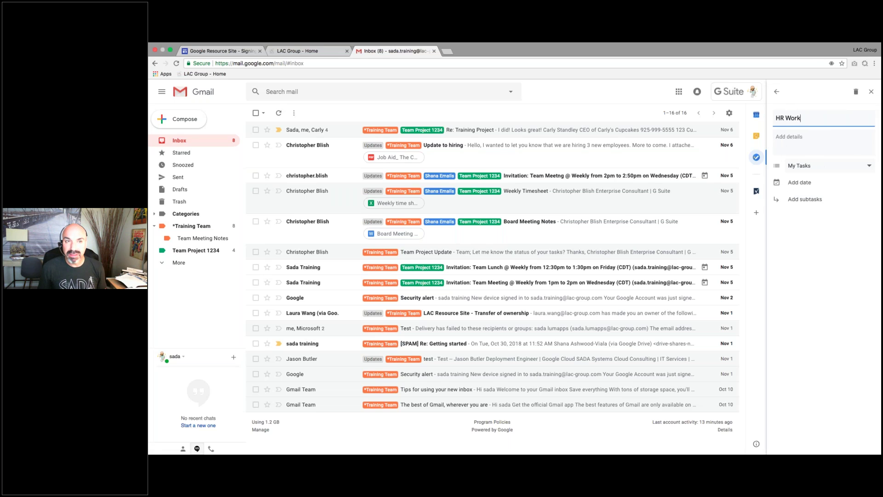
click(786, 140)
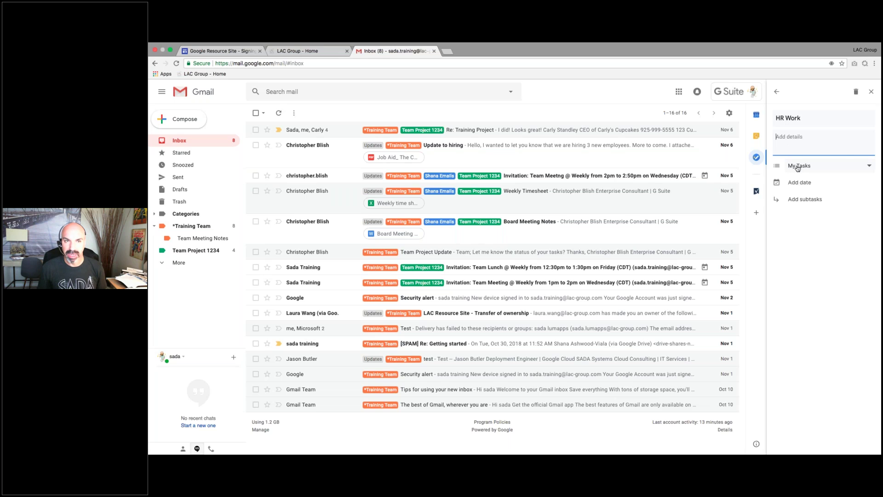
click(818, 184)
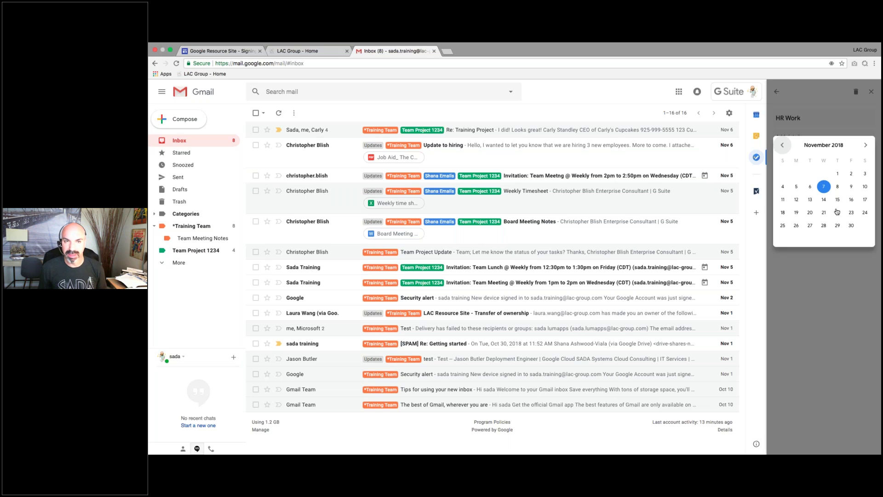
click(838, 201)
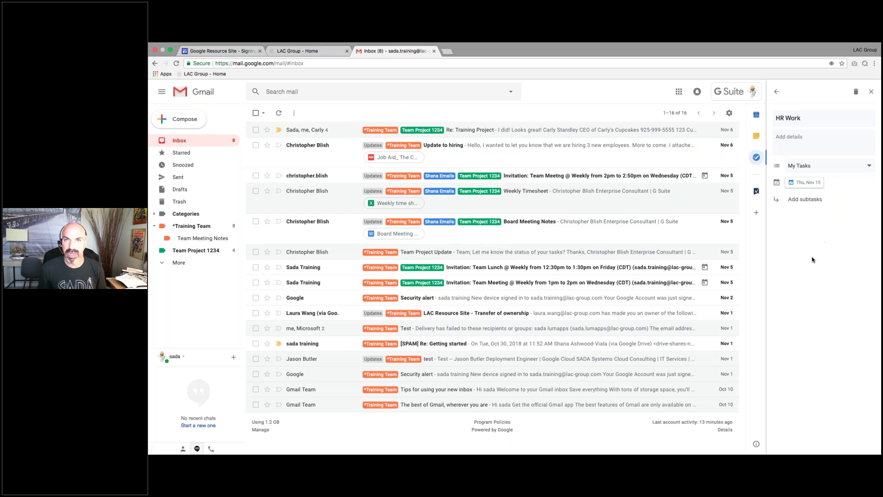
Step: Give HR Work the subtasks 'New Hire Training' and 'New Guides'
click(810, 208)
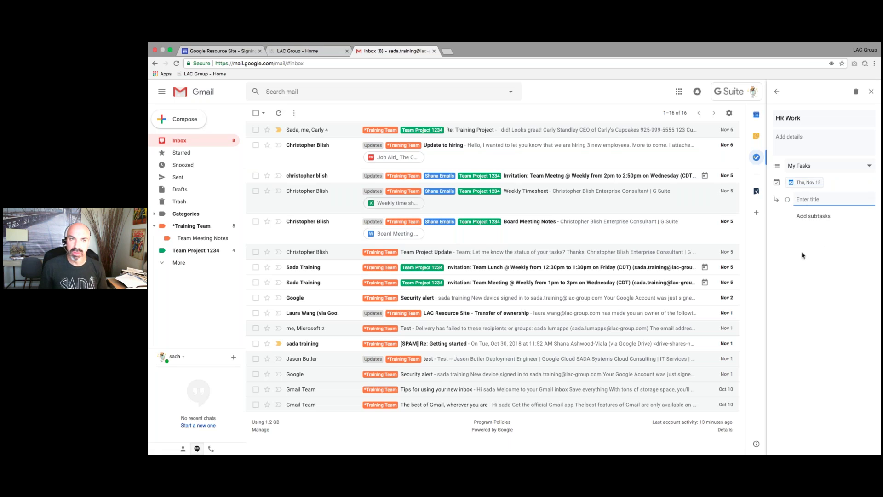
text(Hew)
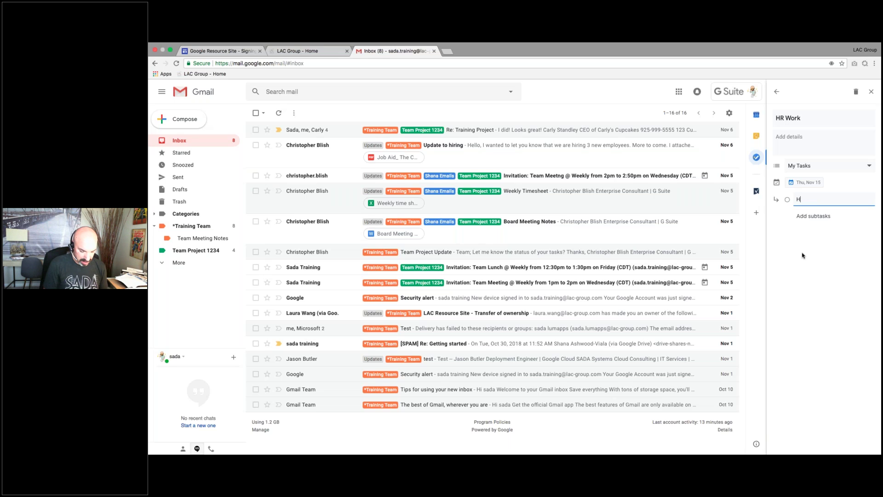
key(BackSpace)
key(BackSpace)
key(BackSpace)
text(New Hire Training)
key(Return)
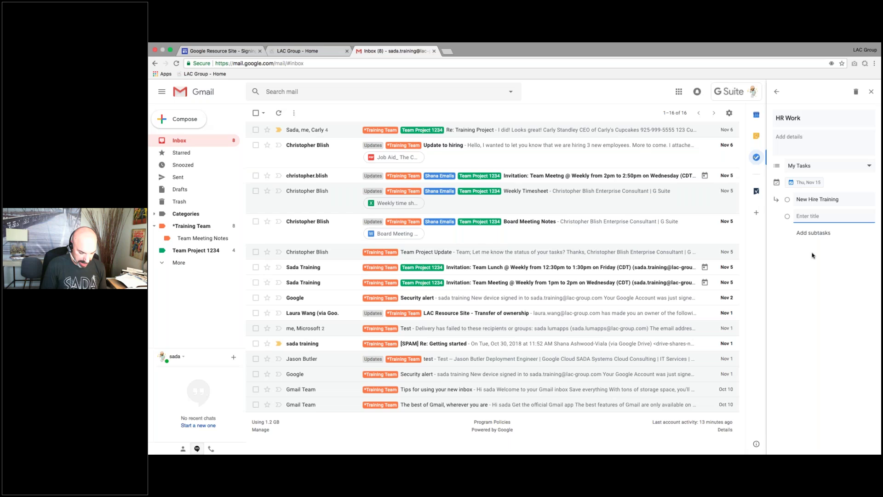
text(Ne)
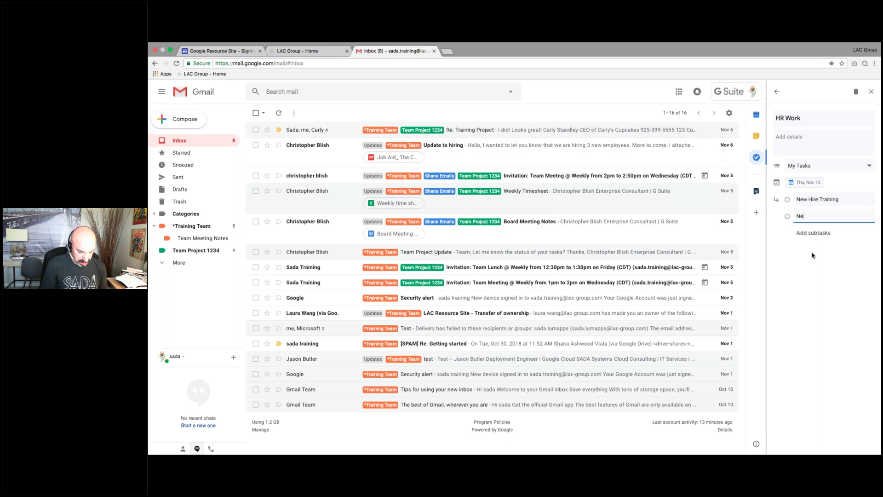
text(w Guides)
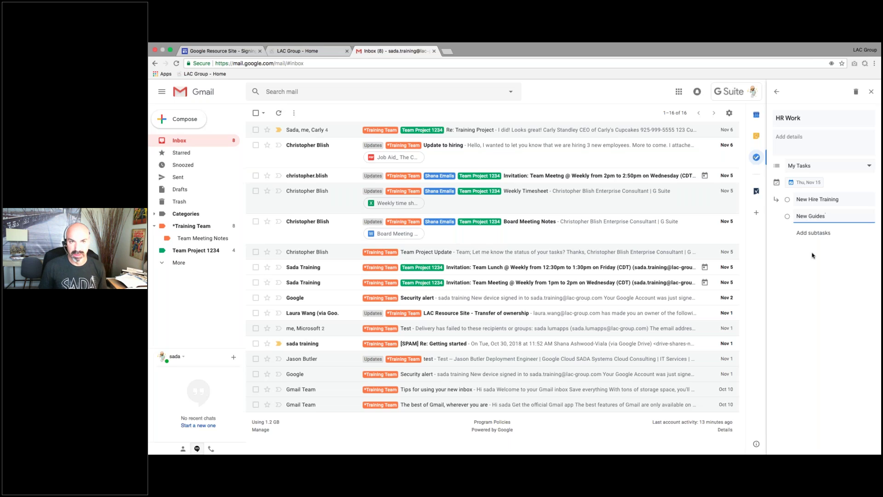
click(812, 255)
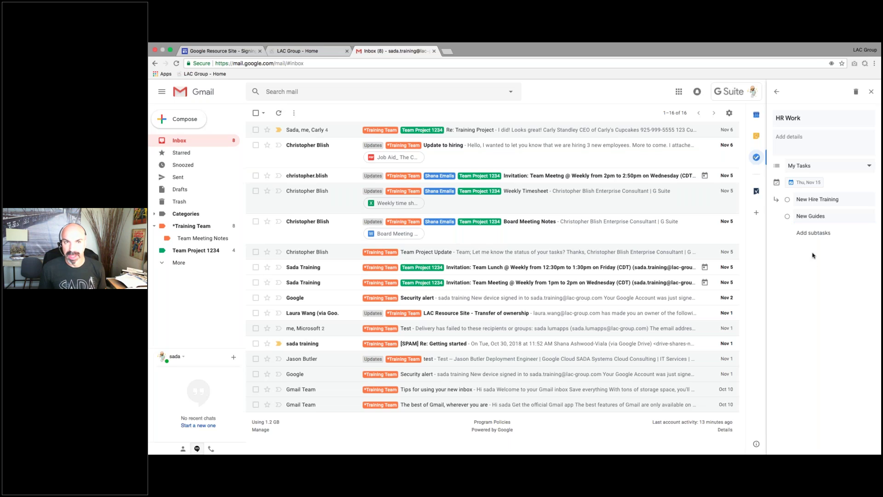
Step: Add the details 'New Hire Onboarding' to HR Work and return to the task list
click(799, 141)
text(H)
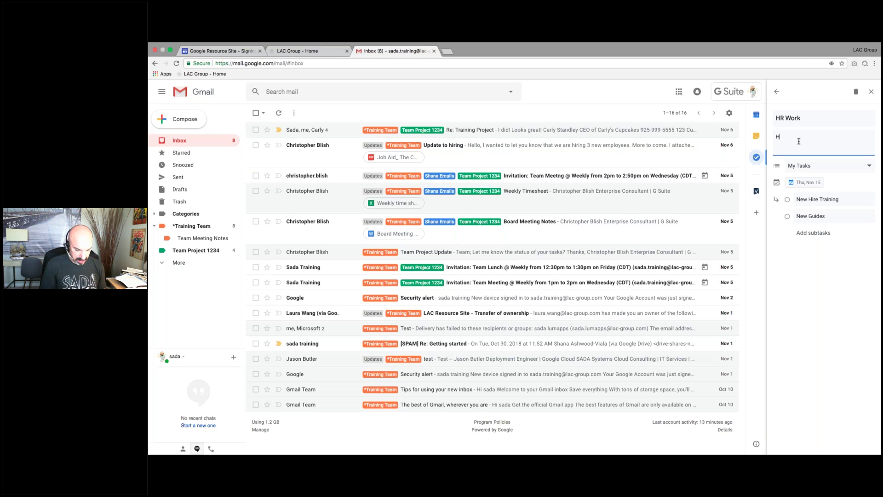
key(BackSpace)
key(BackSpace)
text(New)
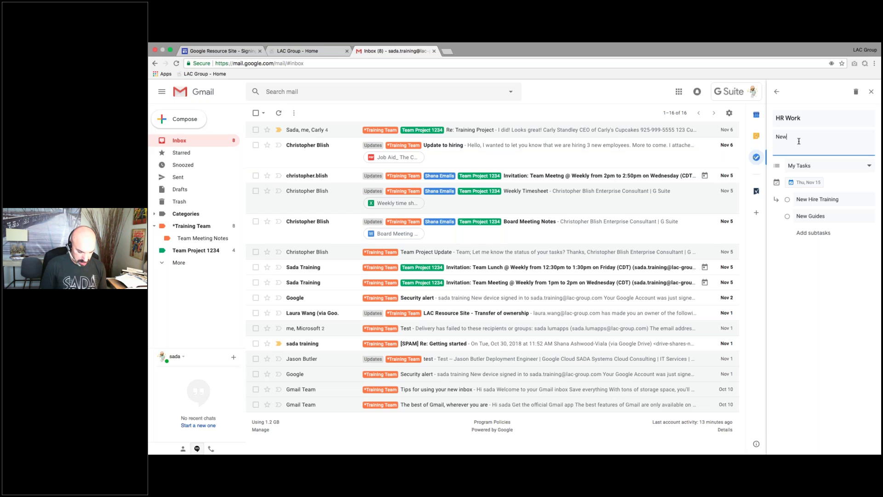
text( Hire Onboarding)
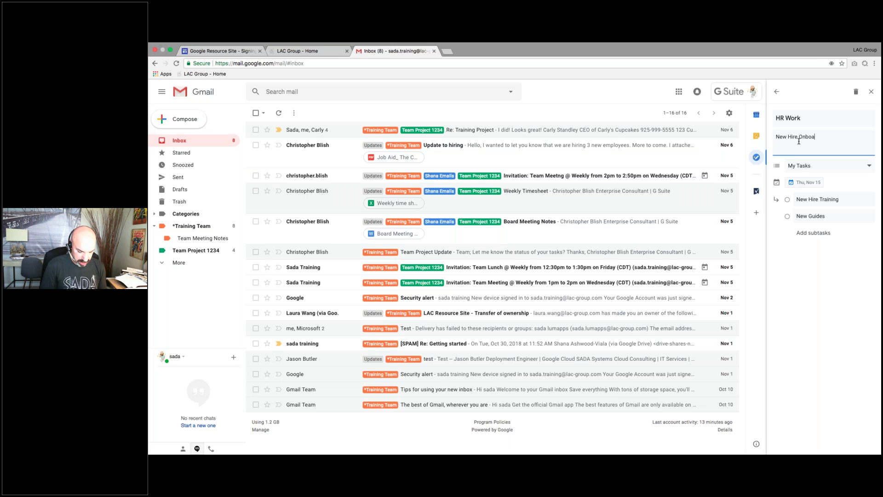
click(794, 278)
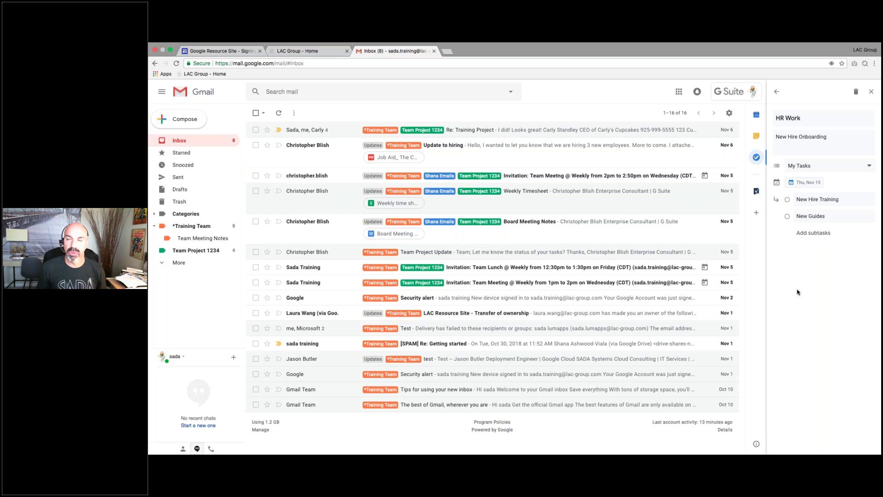
click(777, 92)
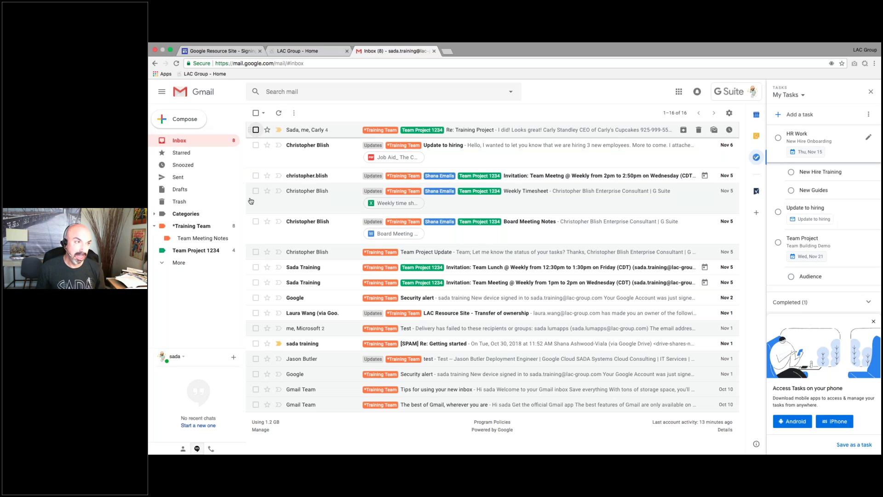
Step: Turn the Team Project Update email into a task via the More menu's Add to Tasks
click(256, 252)
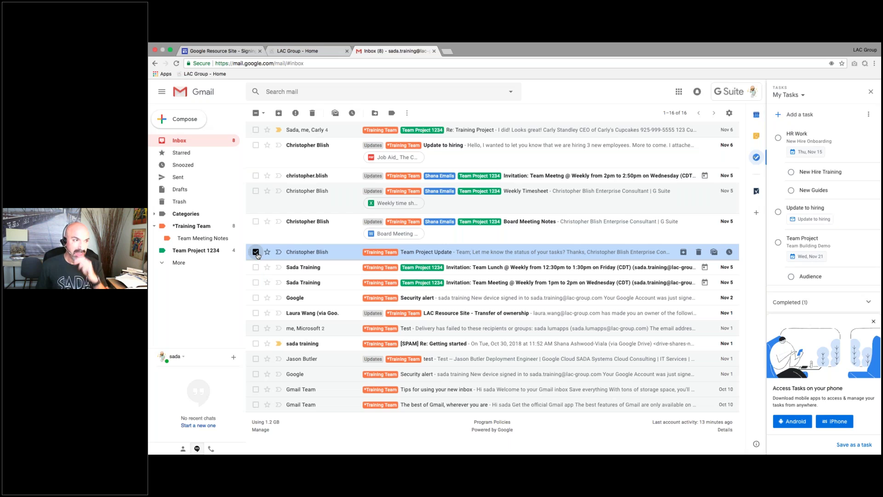
click(296, 252)
click(181, 142)
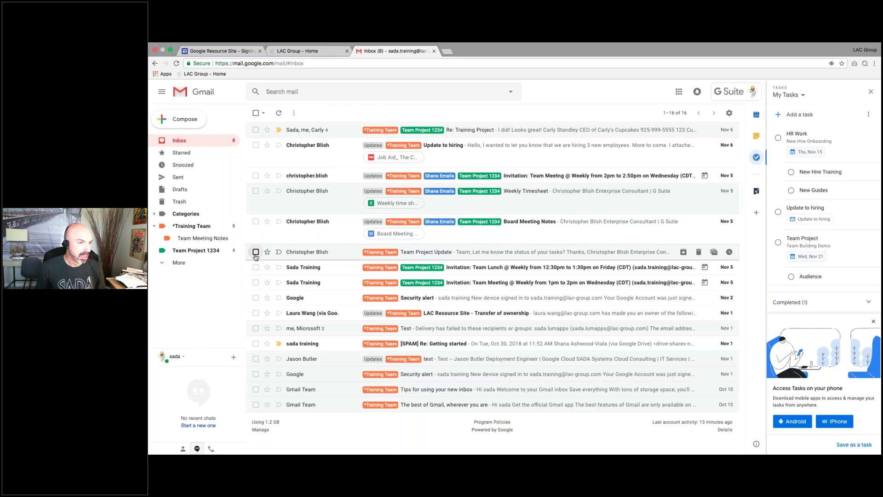
click(255, 252)
click(407, 113)
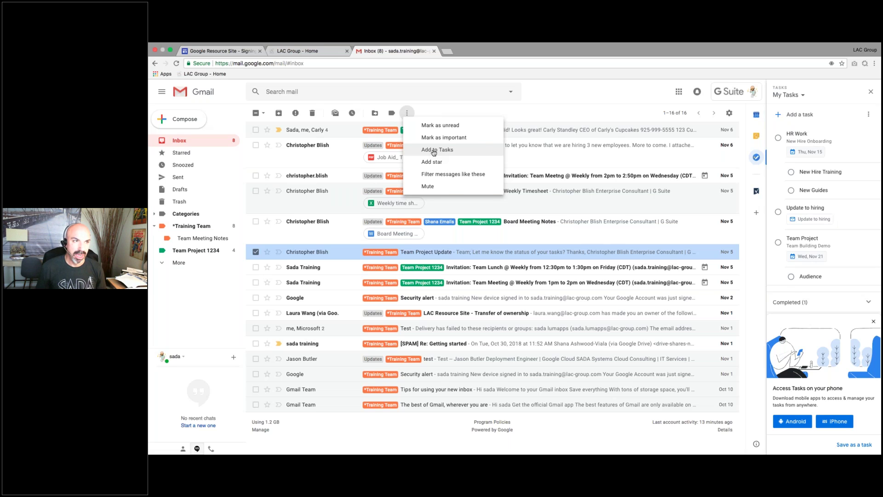
click(433, 153)
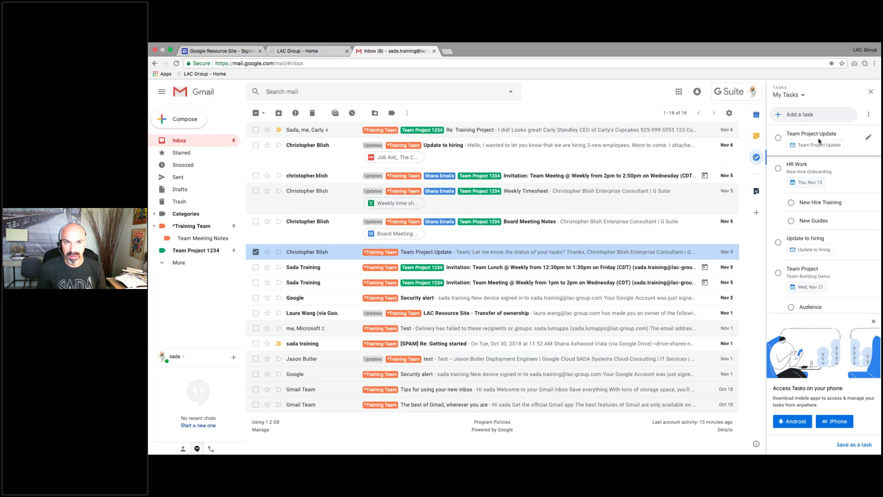
Step: Create a blank task above it, check its details, and view the available task lists
click(799, 115)
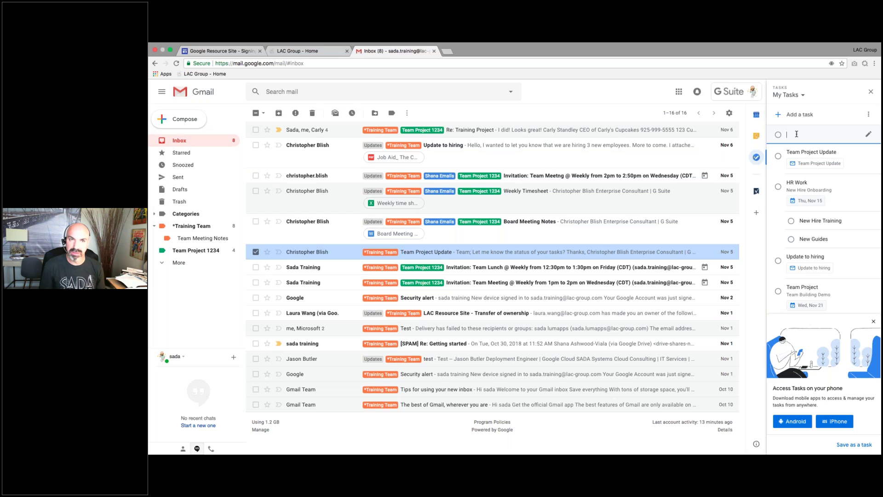
click(868, 134)
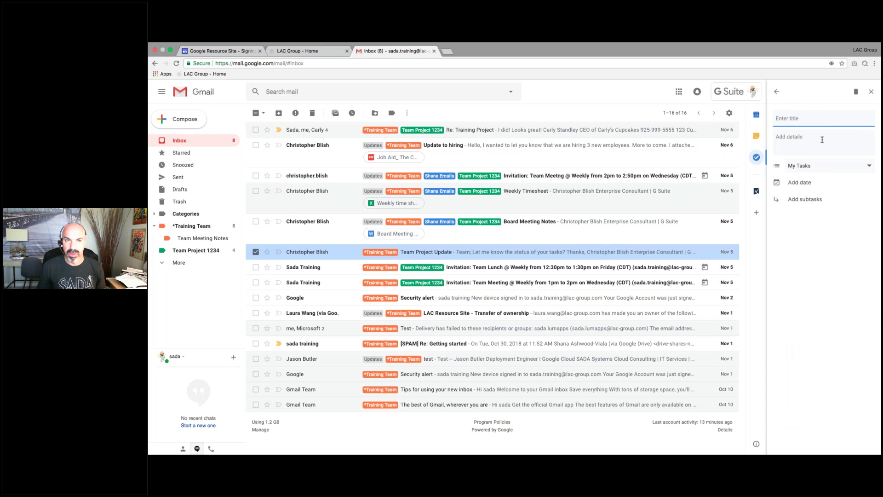
click(777, 92)
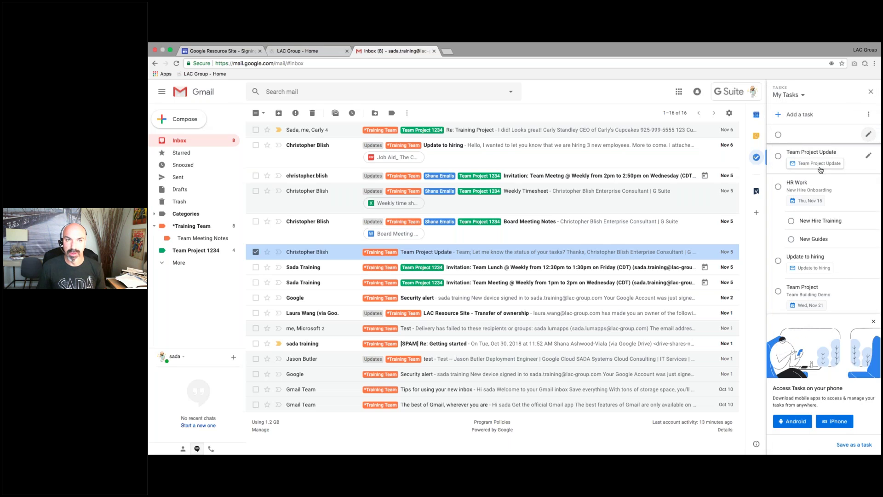
click(804, 96)
Step: Complete New Hire Training, then delete both completed tasks, New Hire Training and Material
click(843, 93)
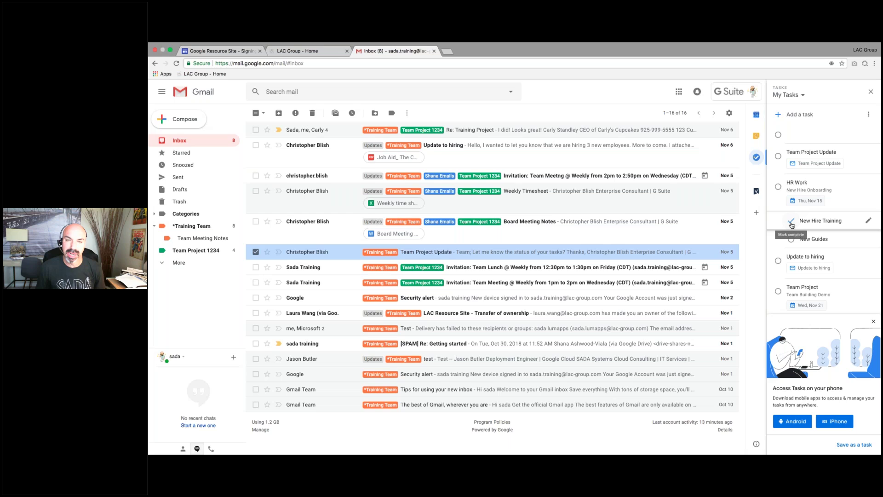
click(790, 224)
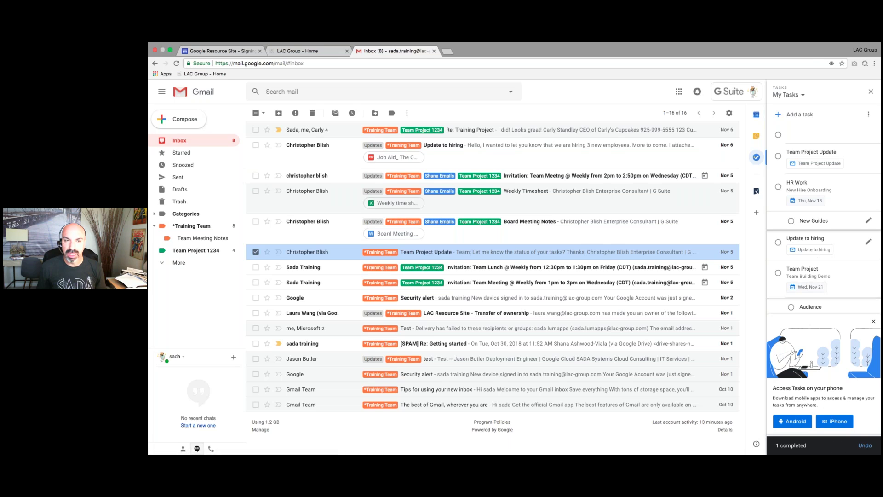
click(874, 322)
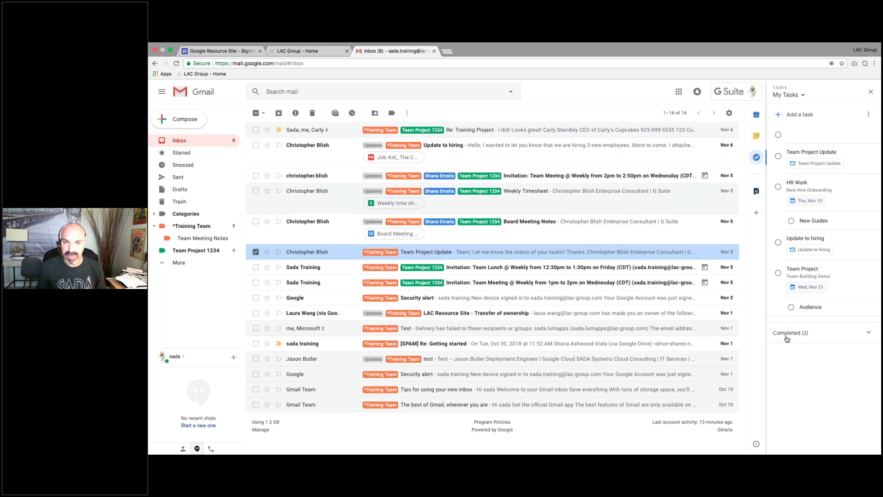
click(787, 337)
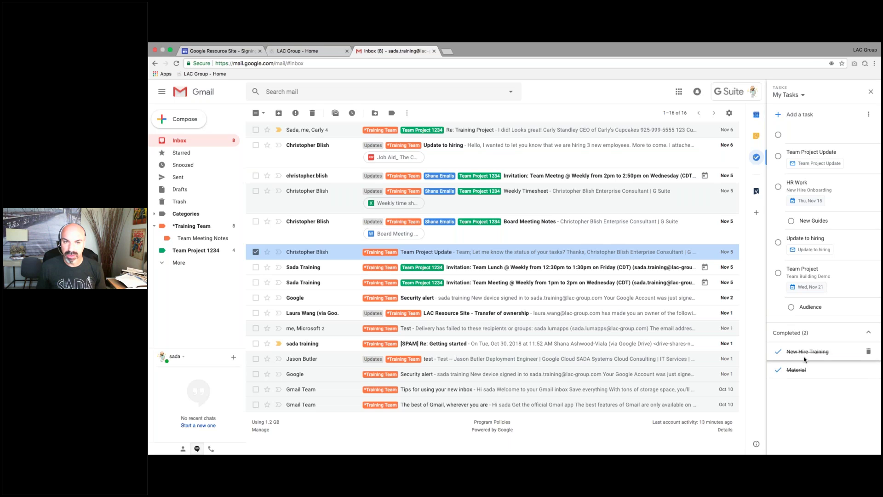
click(868, 352)
click(868, 352)
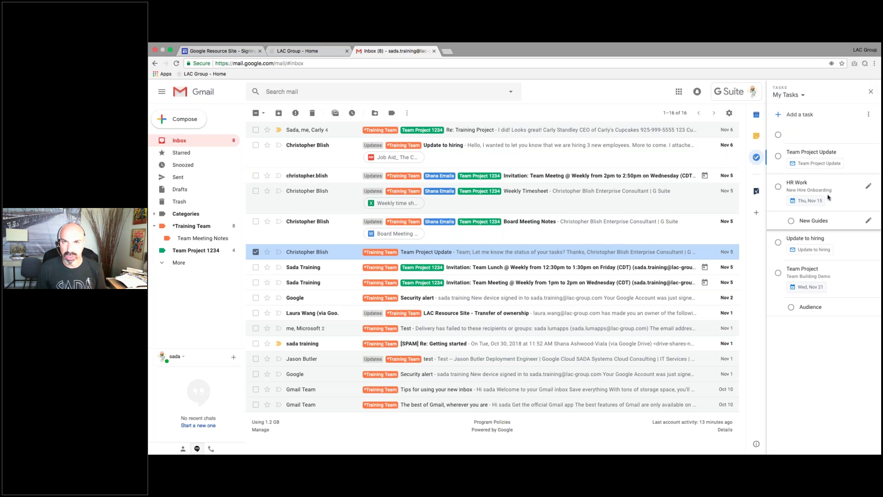
Step: Close the Tasks side panel so the 16-conversation inbox shows at full width
click(872, 94)
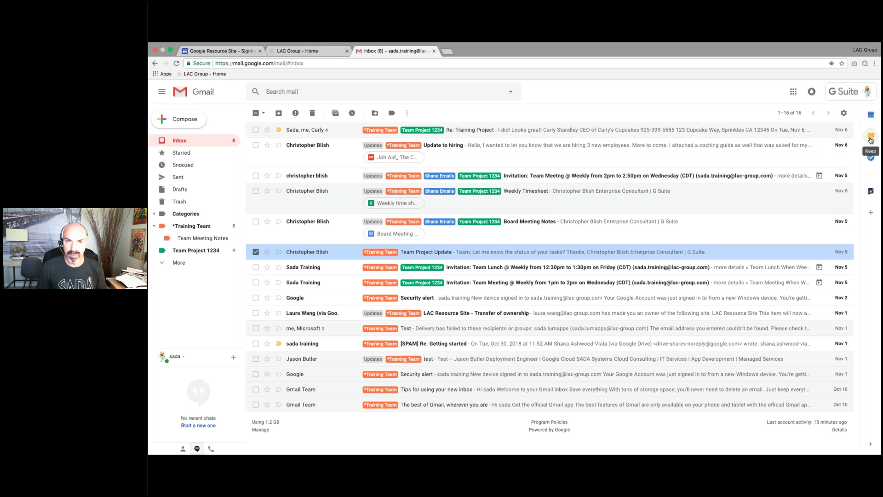
Step: Save a Keep note titled 'New Hire' with the text 'Onboarding next week'
click(871, 138)
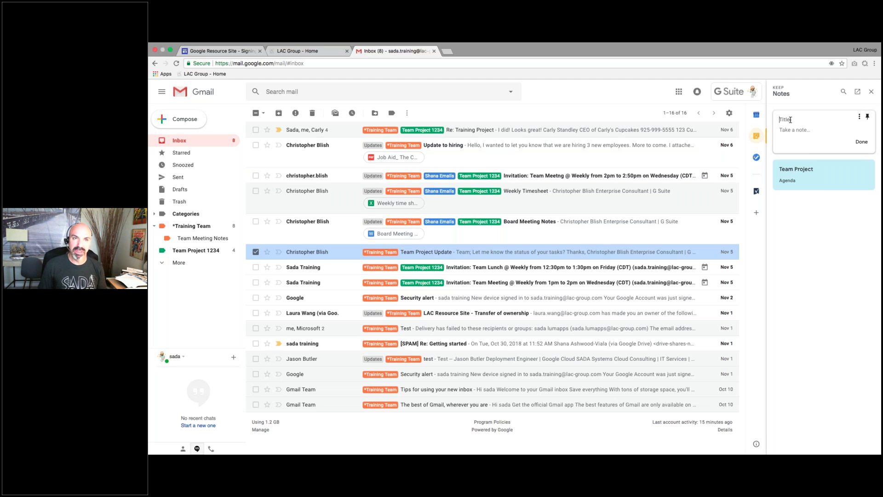
text(New Hire)
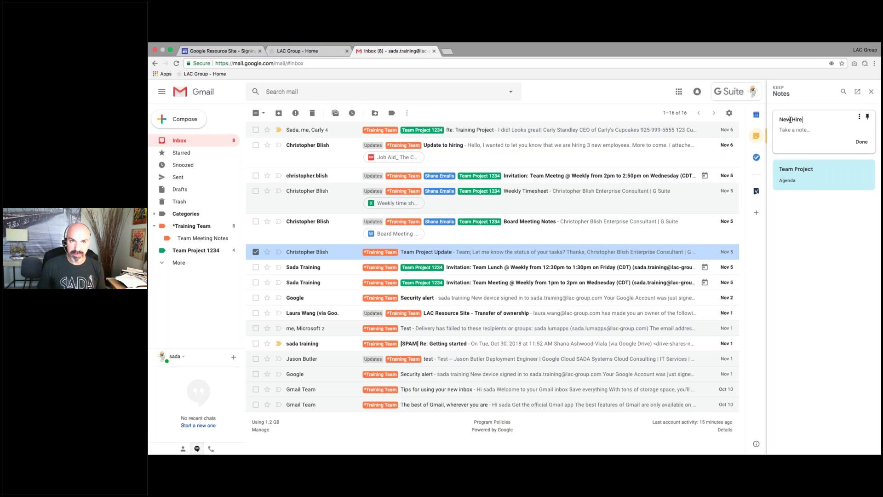
text(Onboarding )
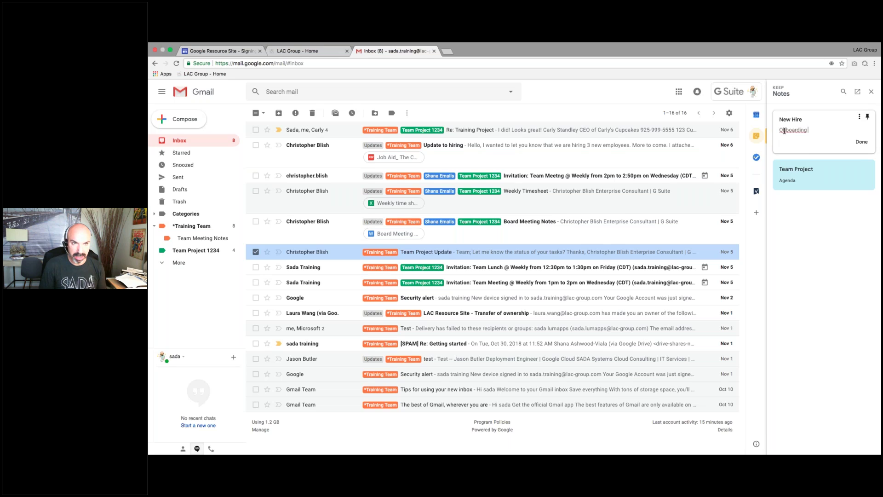
text(next week)
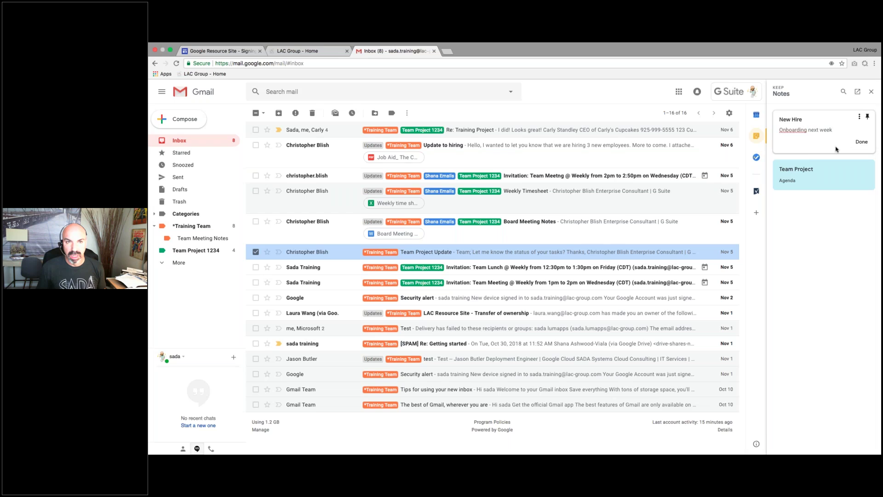
click(861, 142)
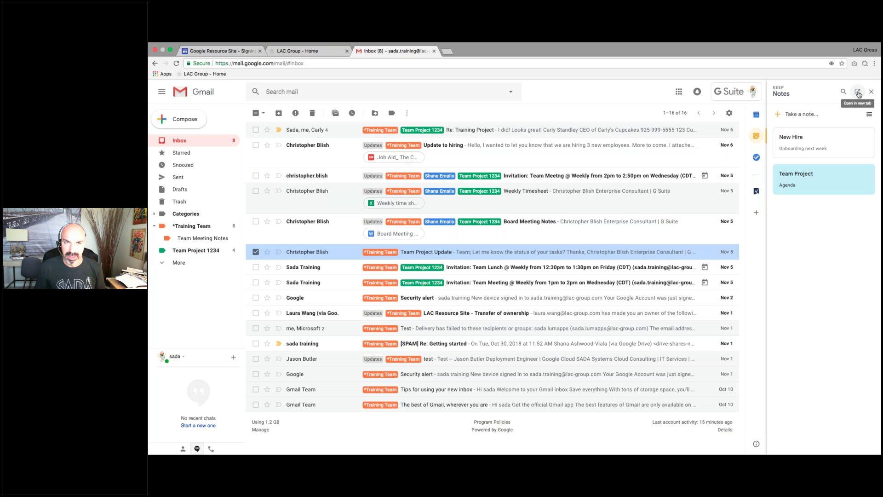
Step: Open Keep in its own browser tab and make the New Hire note pink
click(858, 94)
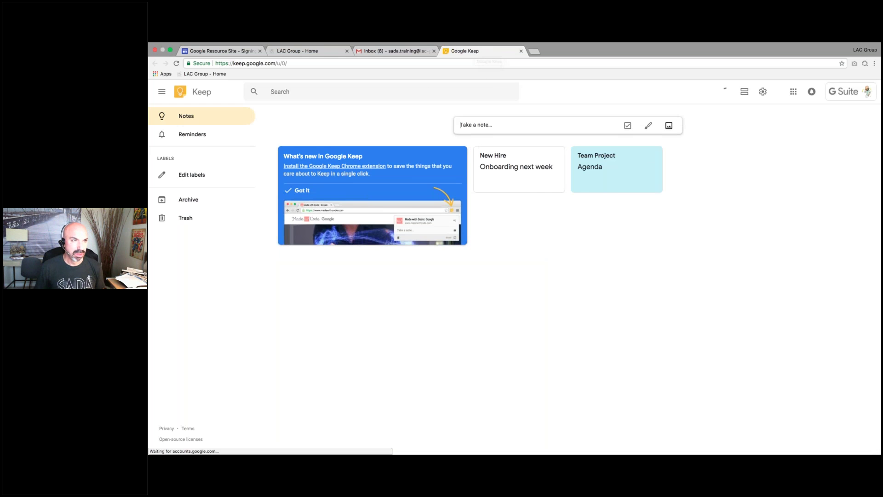
click(396, 202)
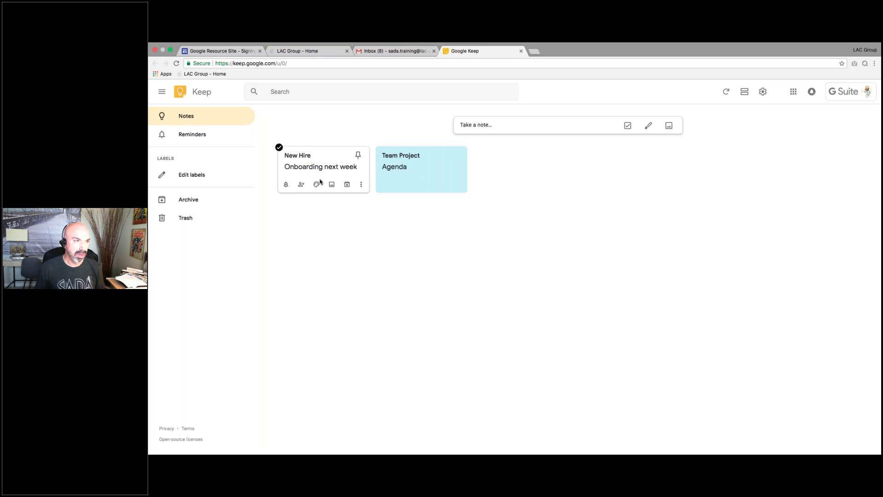
mouse_move(316, 184)
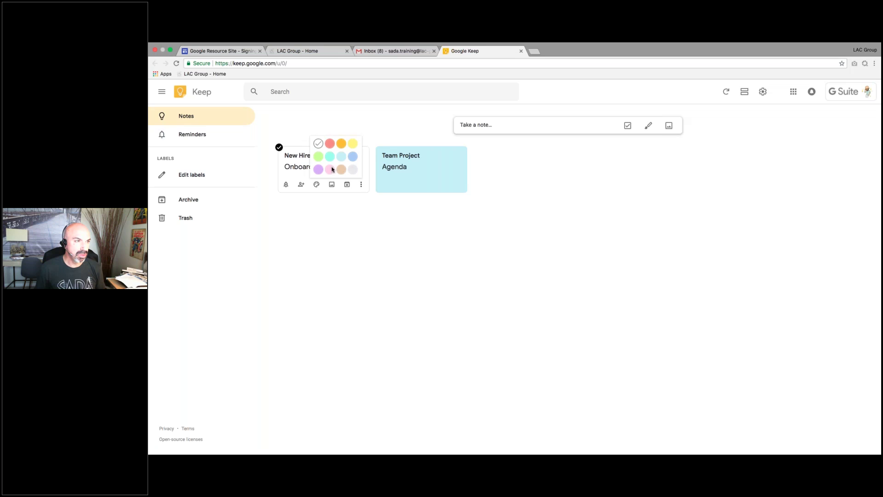
click(329, 170)
Step: Give the New Hire note a Tomorrow, 8:00 AM reminder without sharing it
click(301, 183)
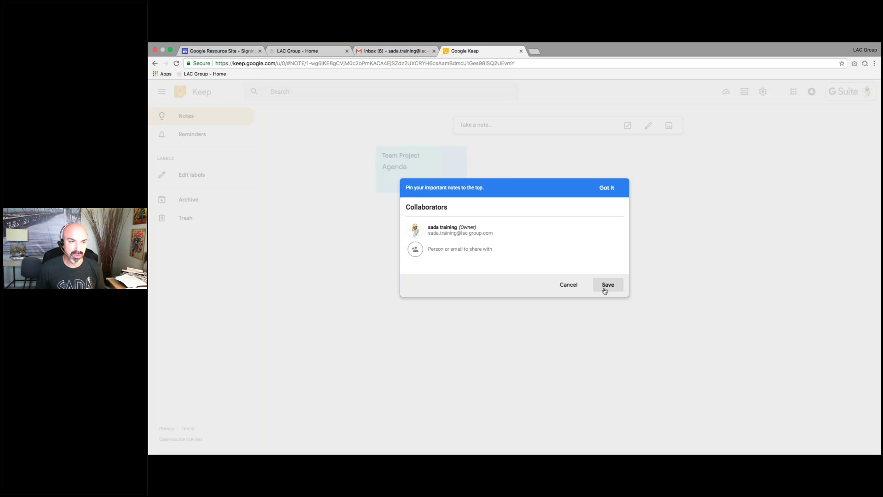
click(573, 285)
click(607, 180)
click(611, 233)
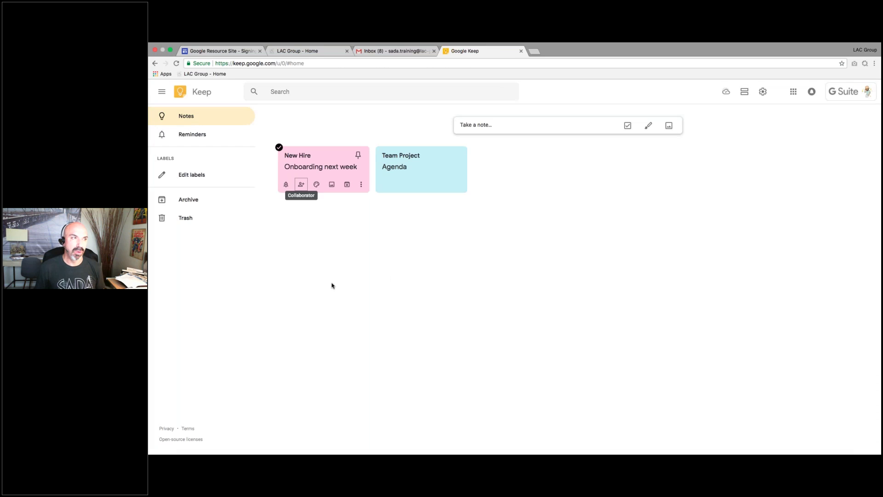
click(285, 185)
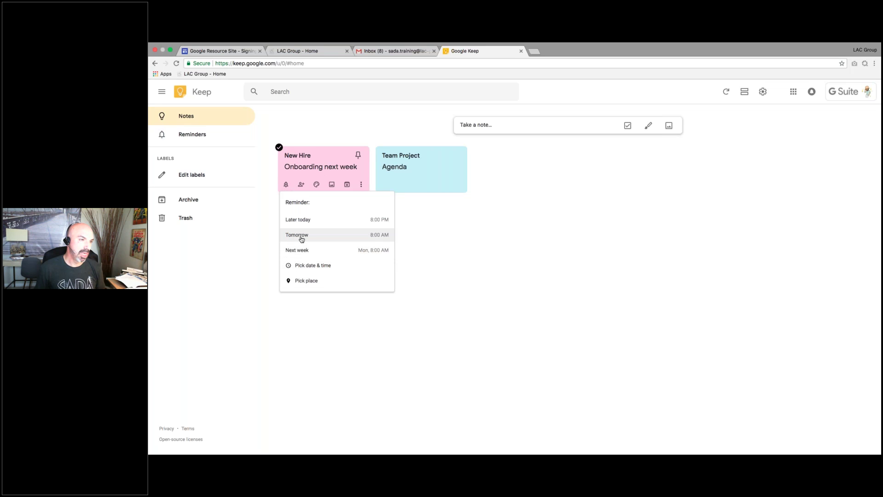
click(299, 237)
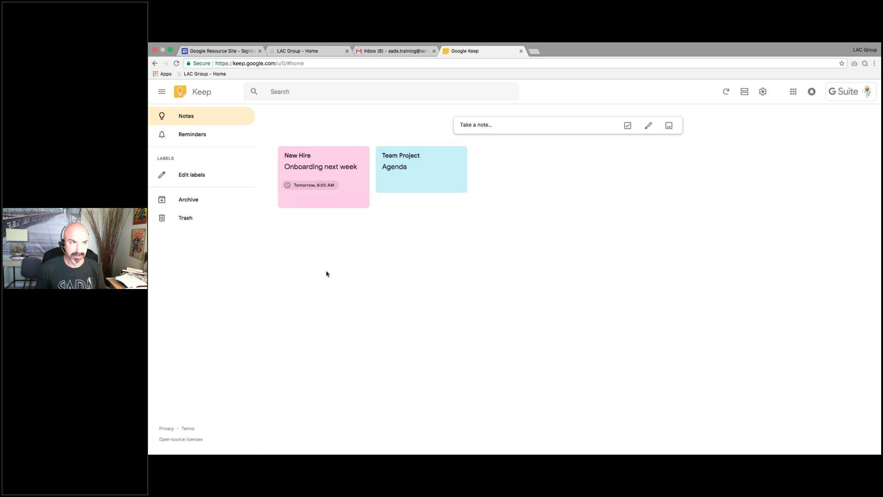
Step: Pin the New Hire note so it sits under Pinned, above Team Project in Others
click(198, 175)
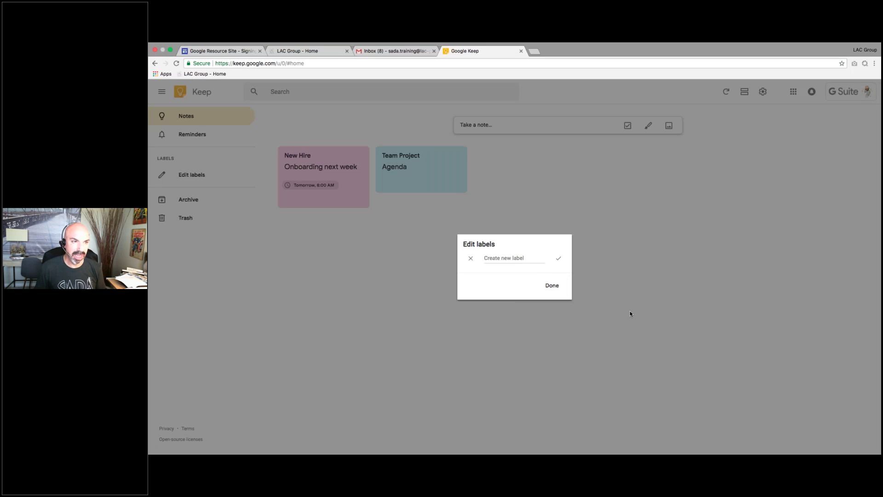
click(557, 285)
click(305, 155)
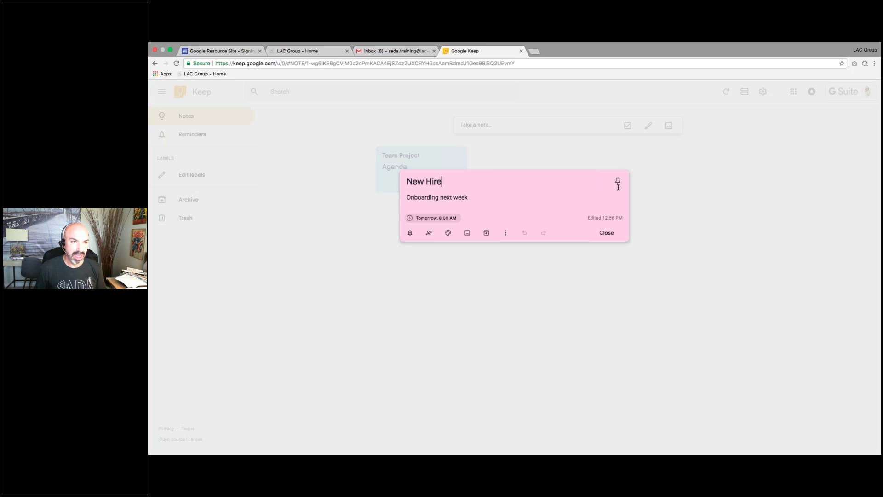
click(619, 184)
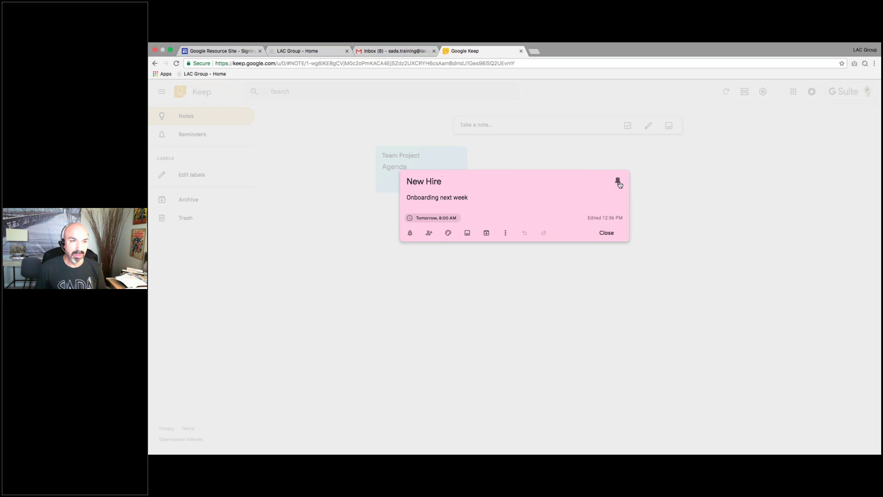
click(600, 254)
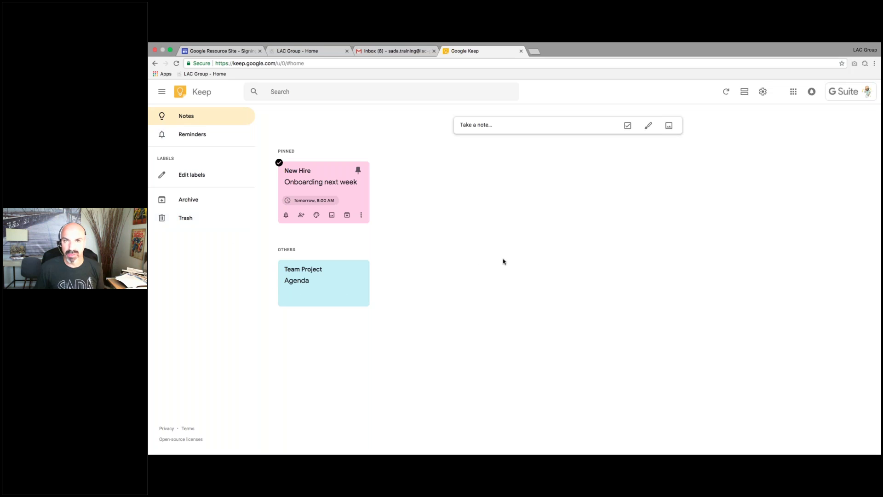
click(361, 215)
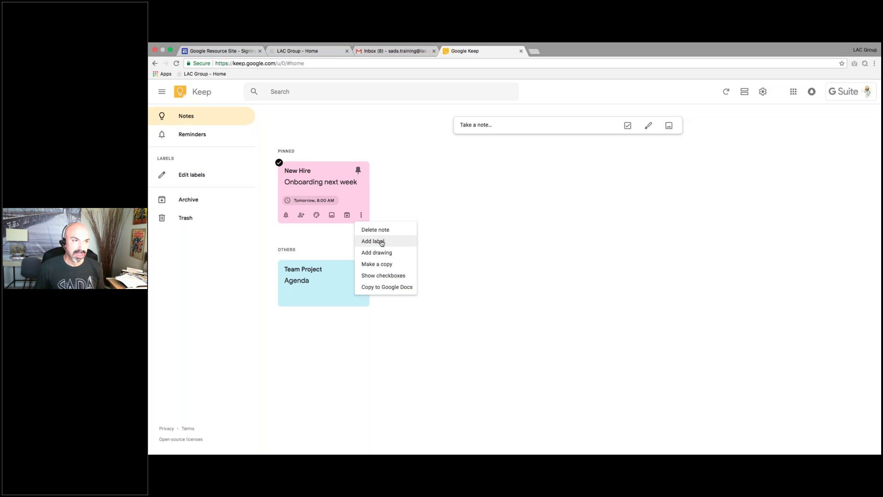
Step: Add a freehand scribble drawing to the New Hire note, then close the note and Keep tab
click(386, 253)
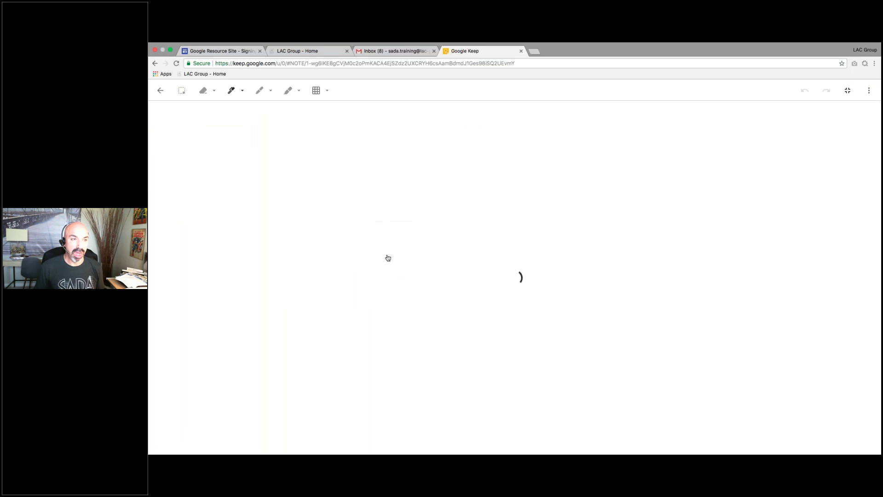
mouse_move(353, 197)
mouse_down()
mouse_move(501, 223)
mouse_move(439, 240)
mouse_up()
mouse_move(561, 147)
mouse_down()
mouse_move(400, 331)
mouse_move(547, 354)
mouse_move(566, 216)
mouse_move(433, 286)
mouse_up()
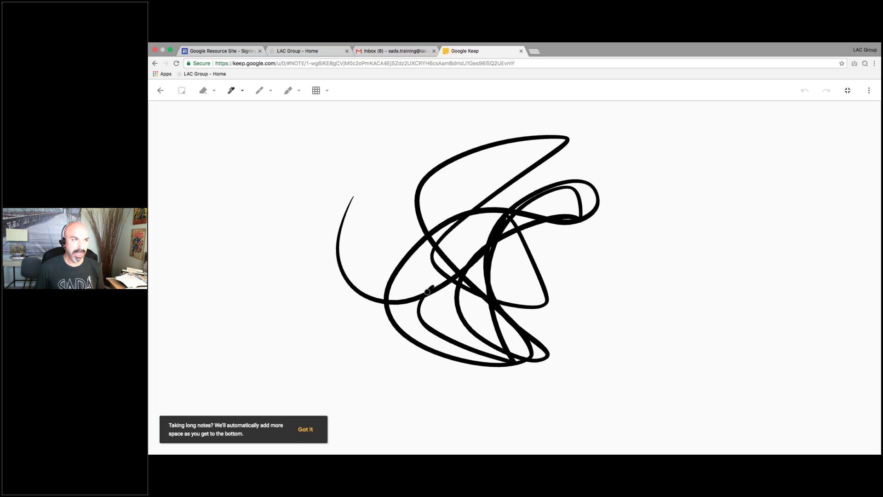
click(161, 91)
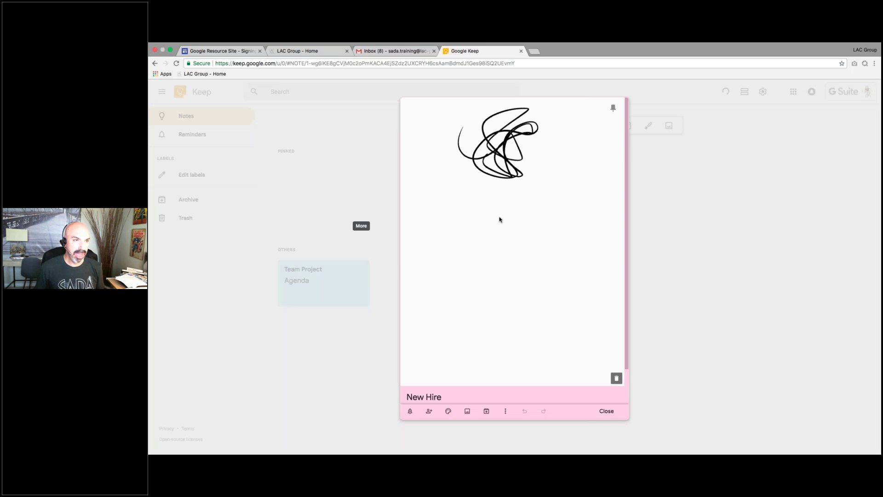
click(647, 257)
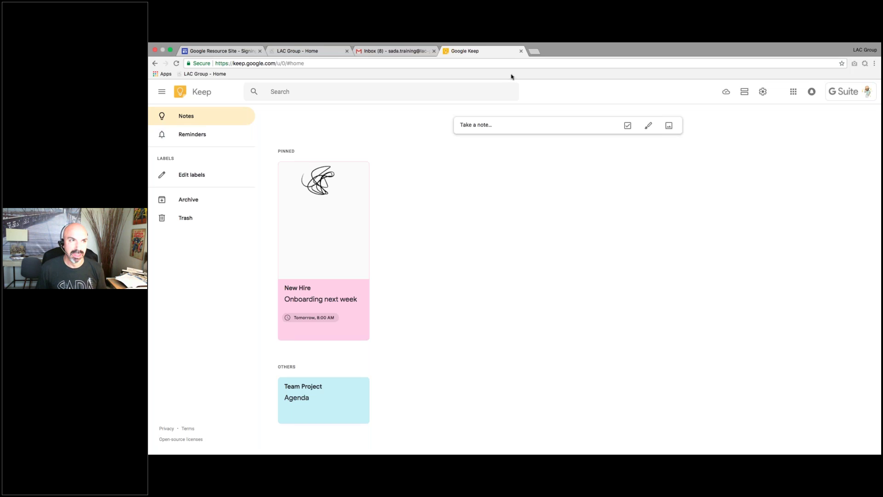
click(521, 51)
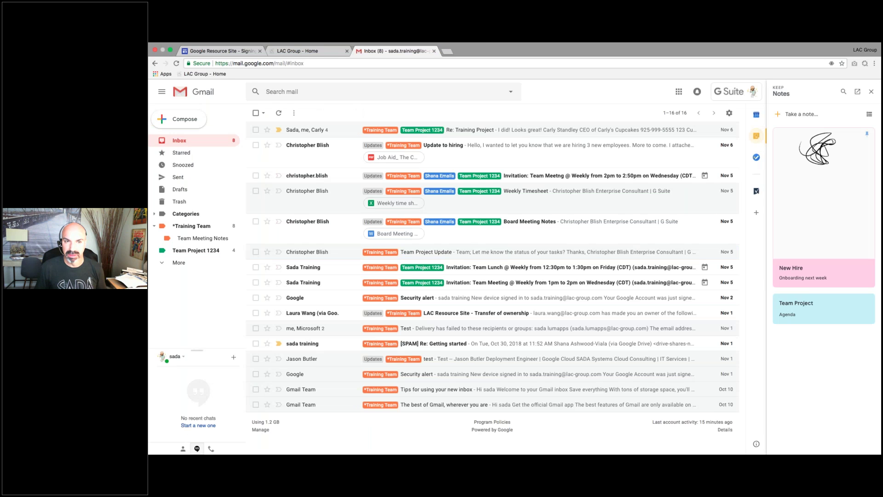
Step: Close the Keep panel, expand the full Gmail label list, and begin creating a new label
click(870, 91)
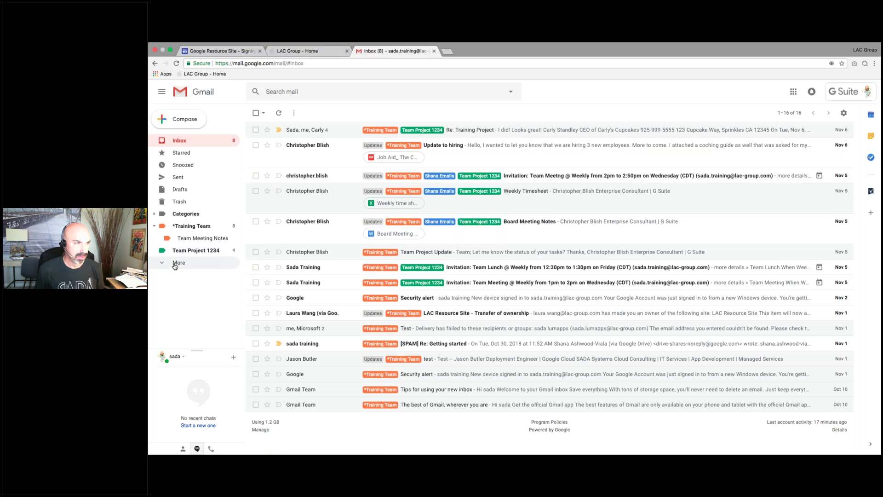
click(176, 263)
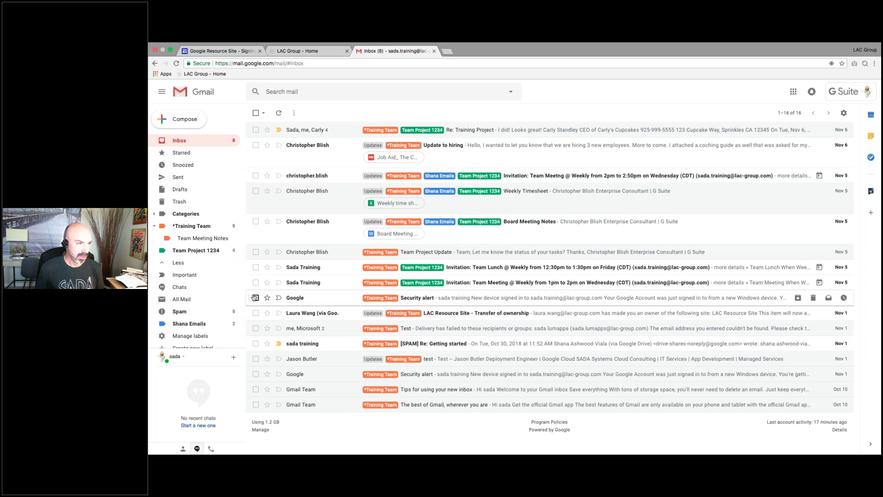
drag(197, 352, 205, 394)
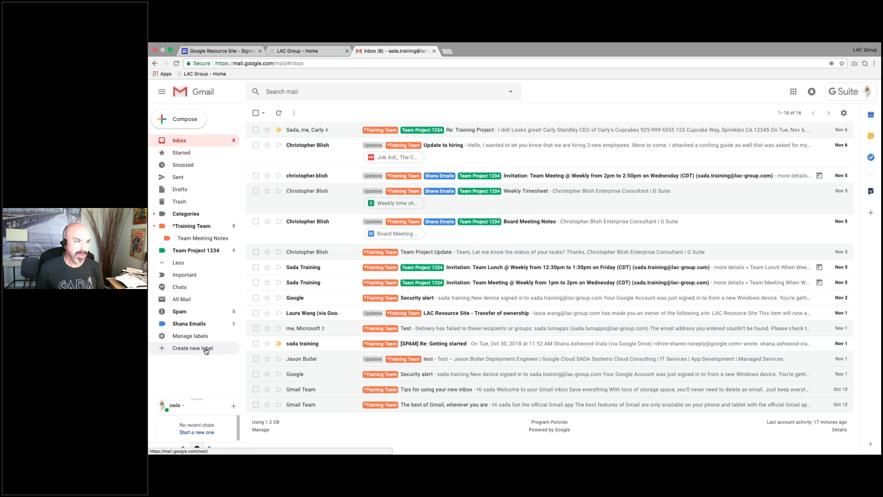
click(205, 348)
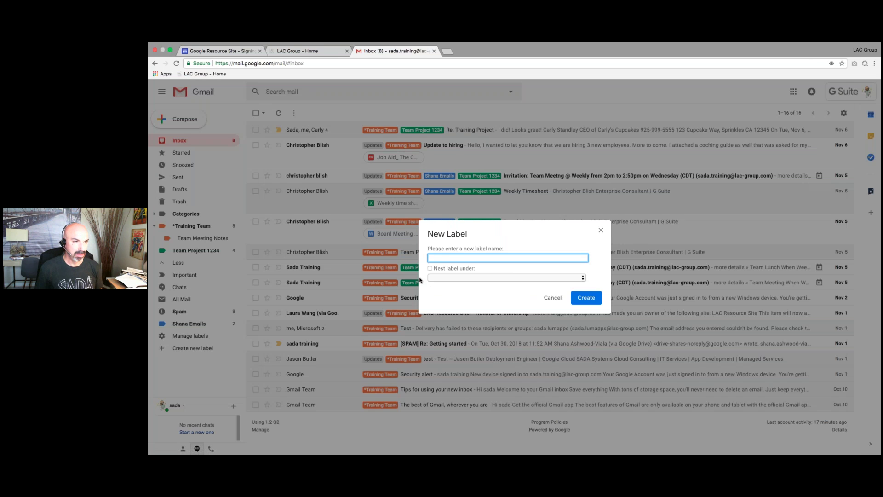
Step: Try the reserved name Important, then create the label 'Emails I need to review' instead
text(Important)
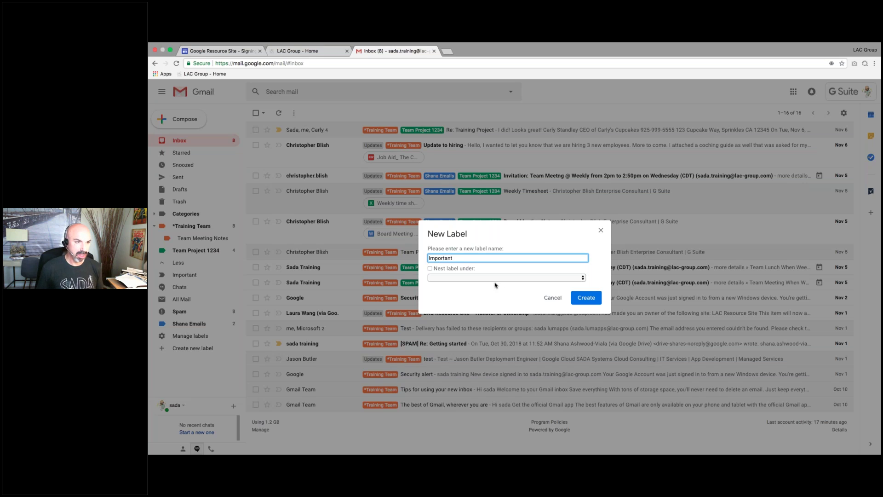
click(579, 300)
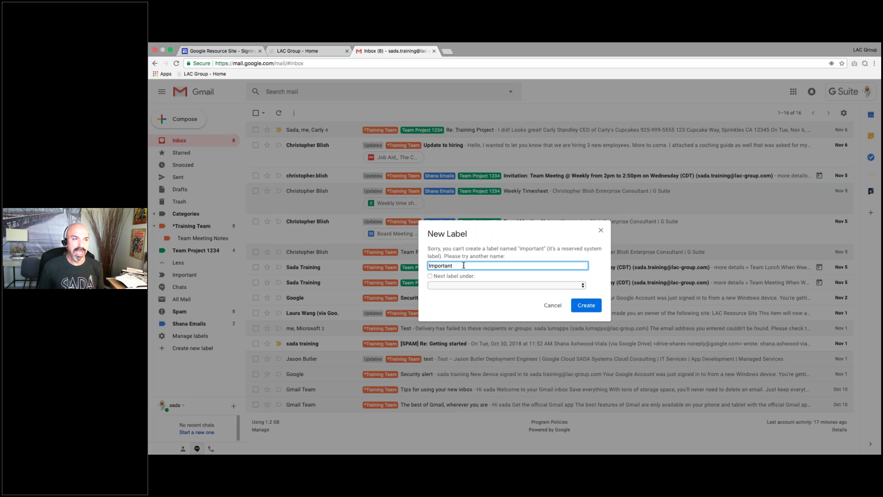
key(BackSpace)
key(BackSpace)
key(BackSpace)
key(BackSpace)
key(BackSpace)
key(BackSpace)
key(BackSpace)
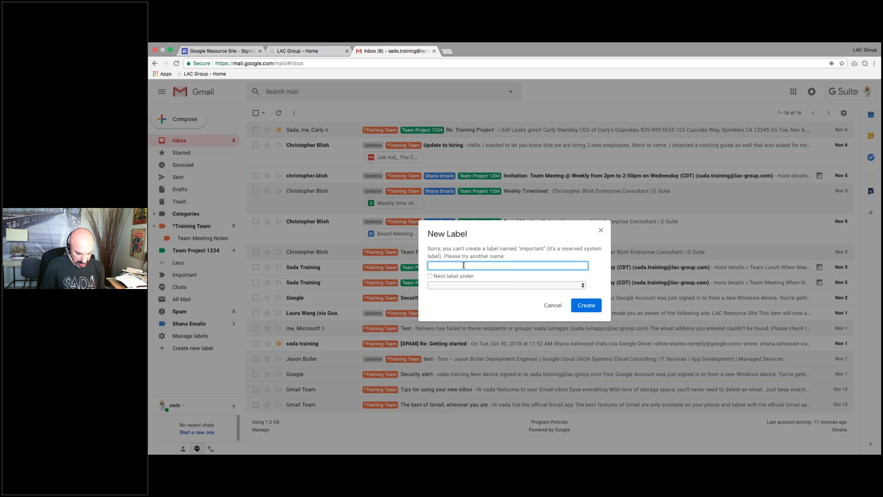
text(Ema)
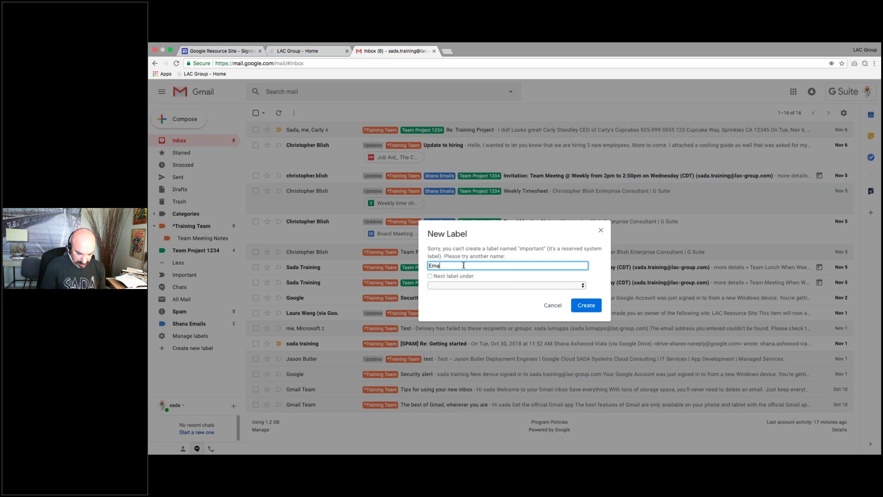
text(ils I need to review)
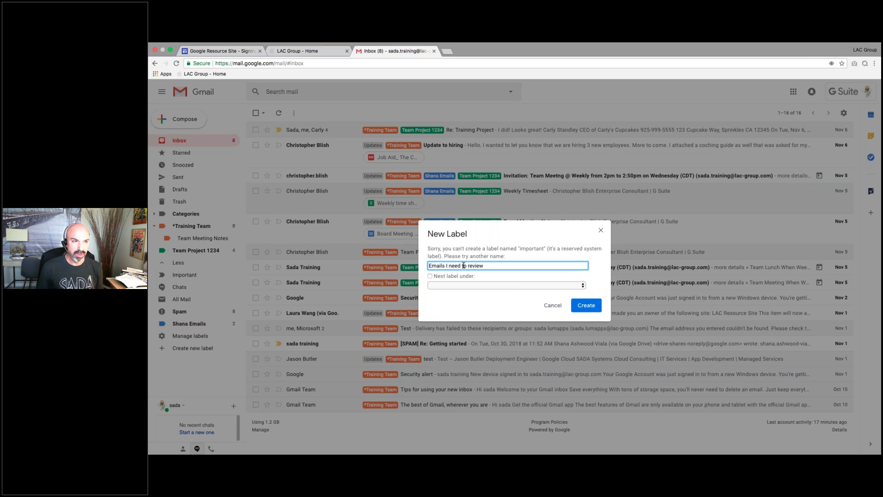
click(586, 306)
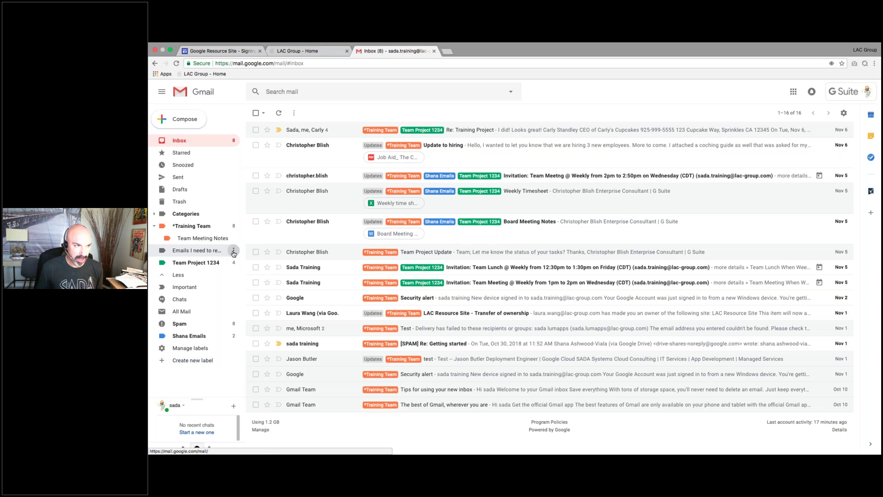
Step: Colour the Emails I need to review label green, then blue, and open its Edit label dialog
click(233, 251)
mouse_move(258, 263)
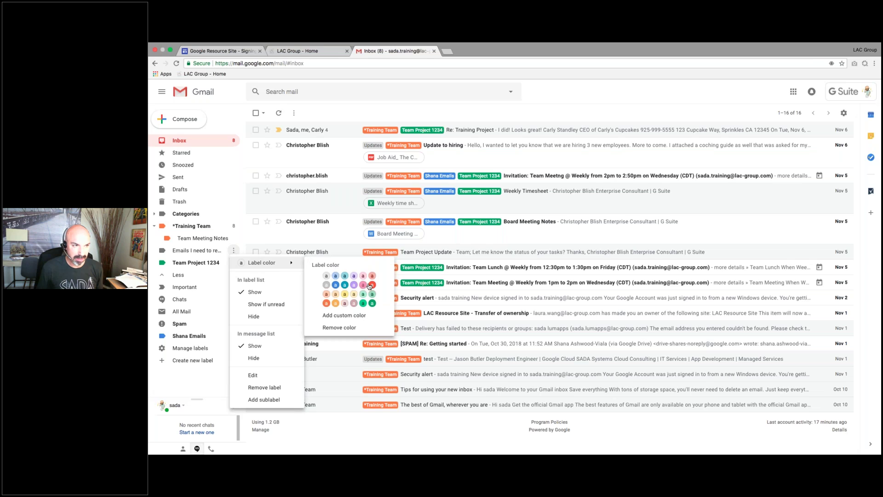
click(372, 302)
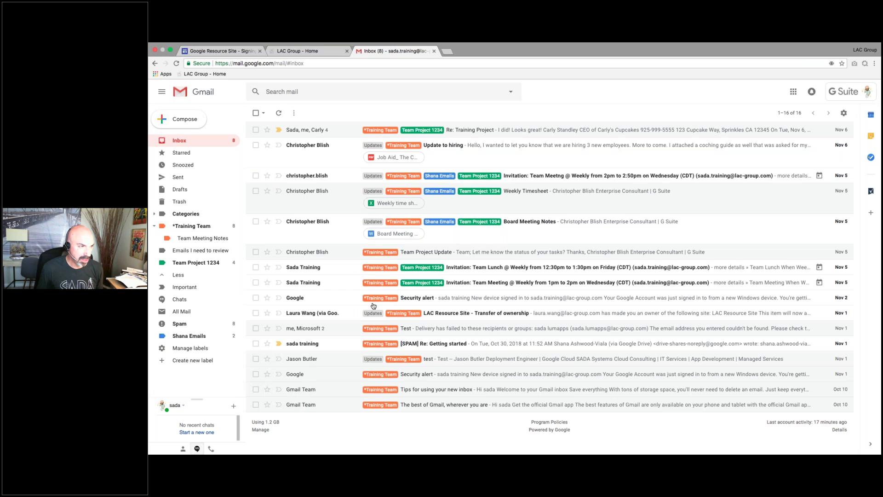
click(234, 251)
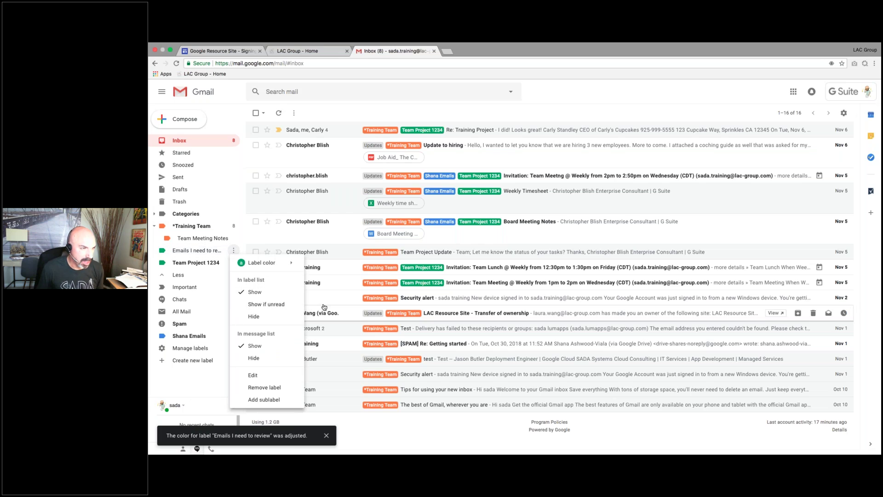
mouse_move(274, 263)
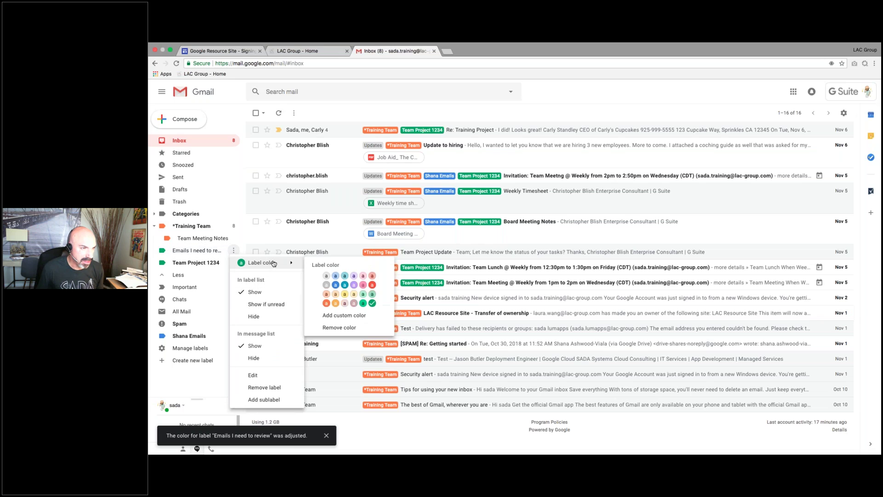
click(335, 285)
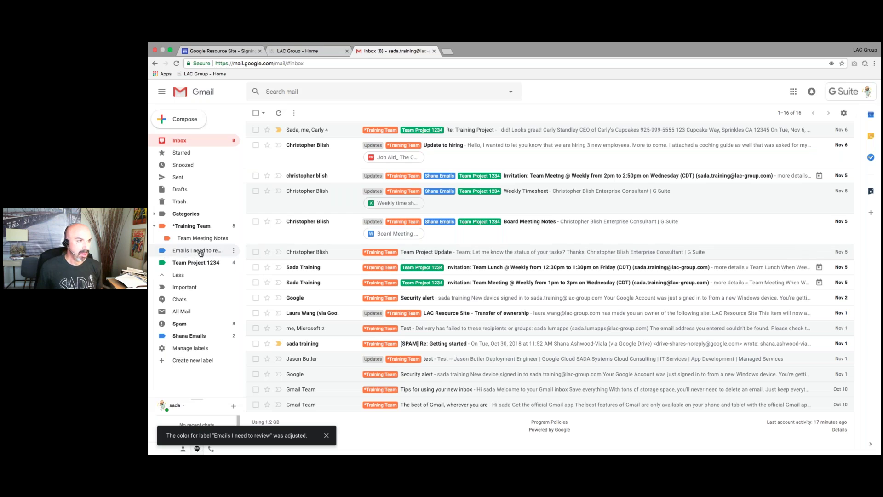
click(234, 252)
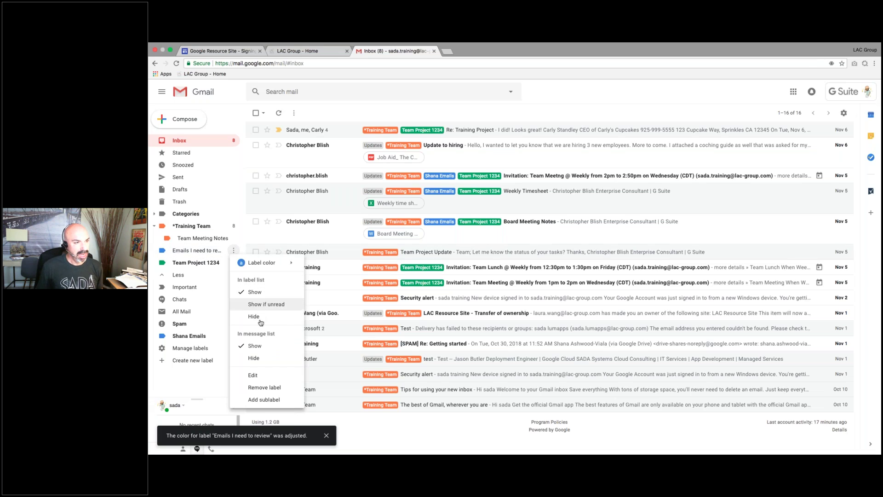
click(266, 374)
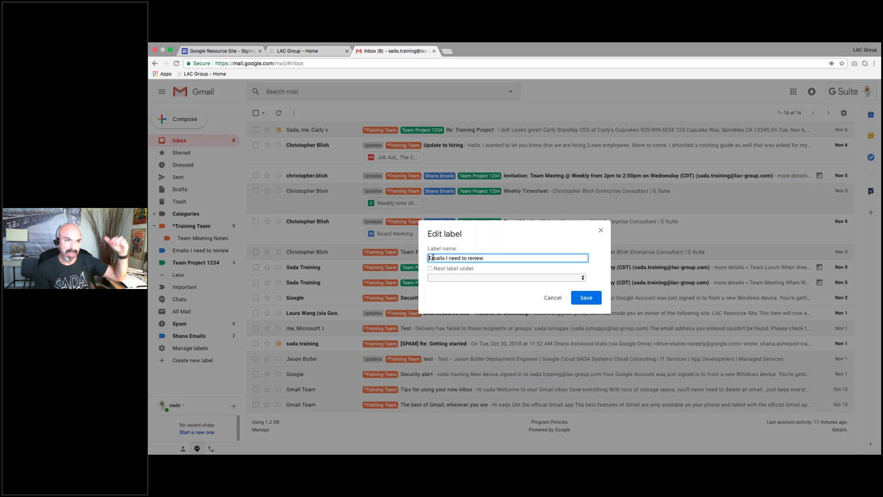
Step: Prefix the label name with an asterisk so it saves as '*Emails I need to review'
text(*)
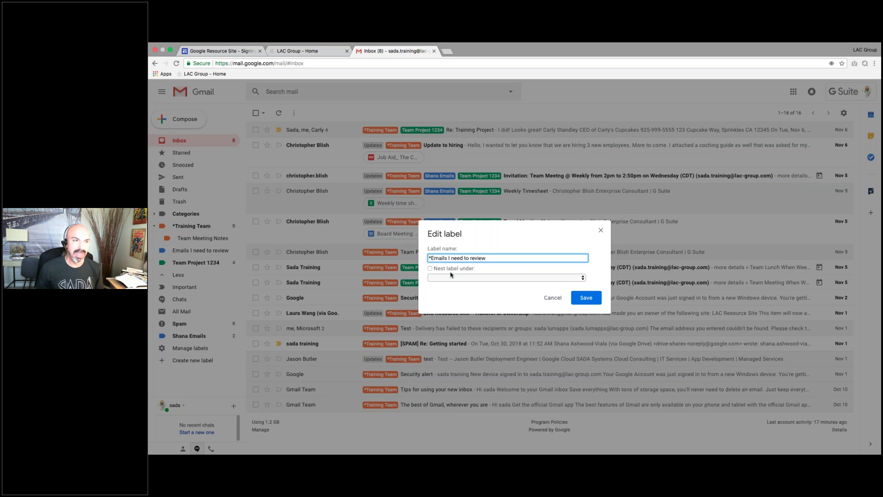
click(586, 298)
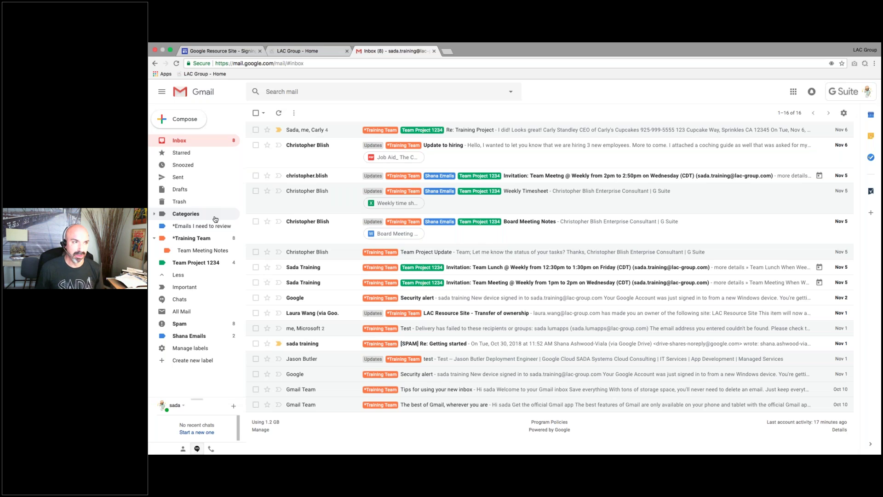
click(317, 269)
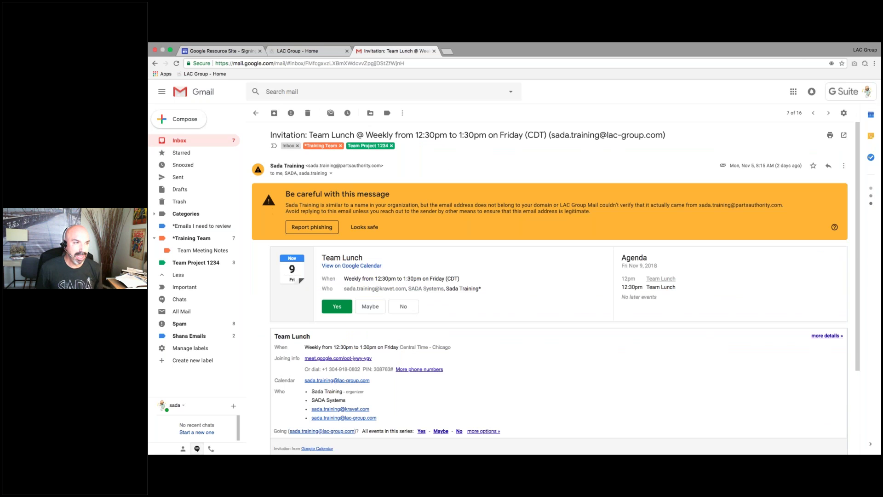
Step: Mark the Team Lunch invitation as safe and copy its sender's email address
click(366, 227)
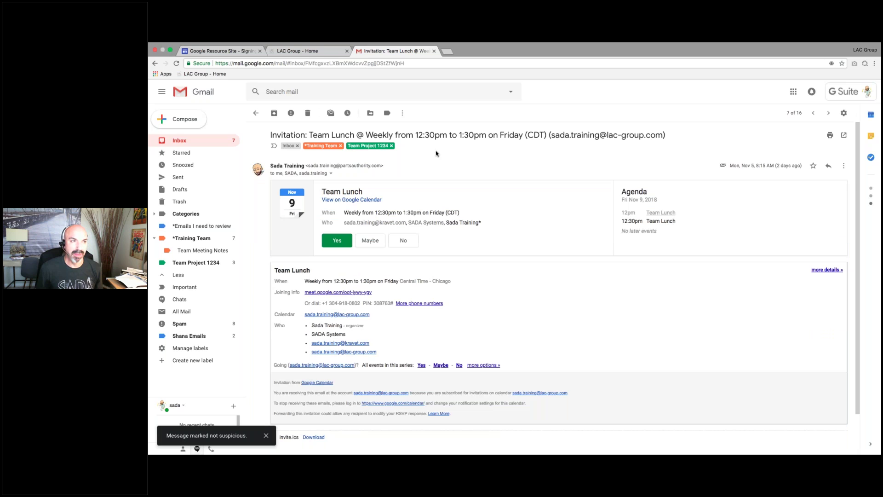
click(256, 115)
click(339, 272)
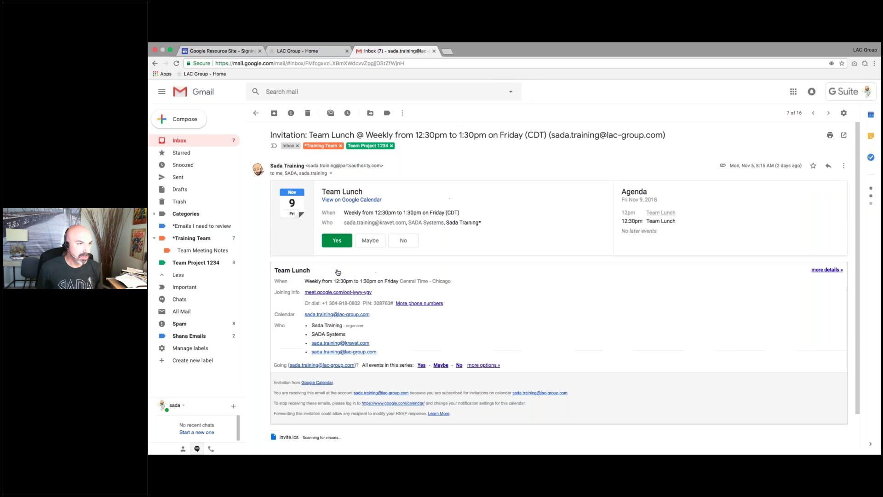
drag(308, 165, 382, 165)
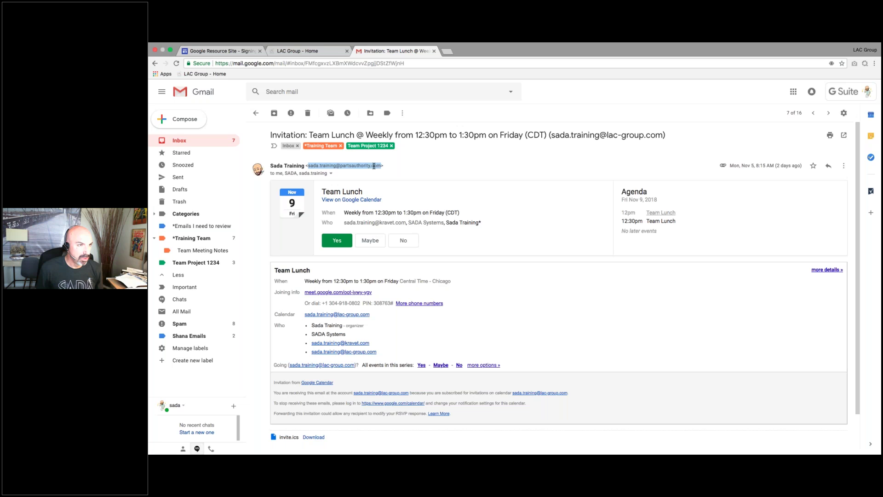
right_click(374, 165)
click(399, 180)
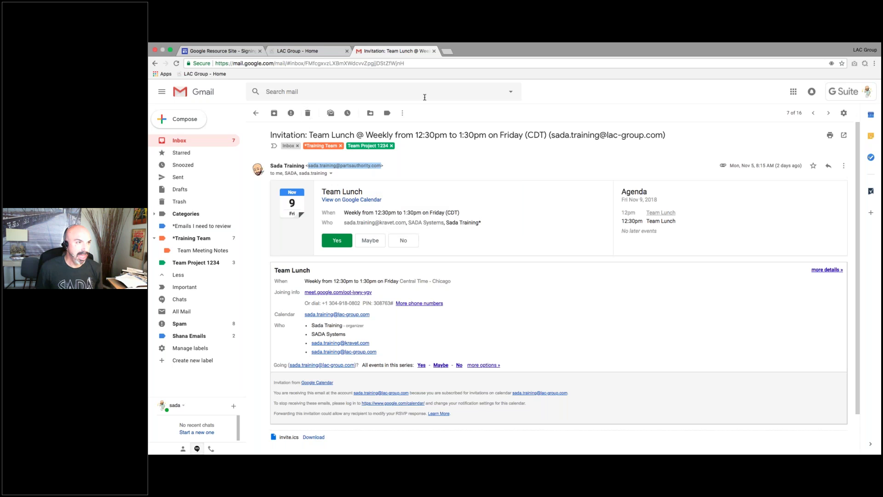
click(255, 112)
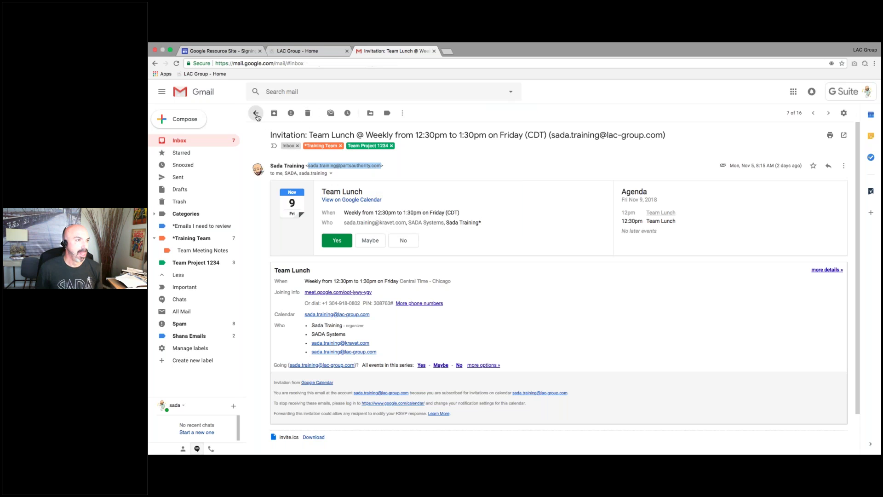
Step: Search for mail from the copied sender address by pasting it into the From field
click(513, 94)
right_click(393, 113)
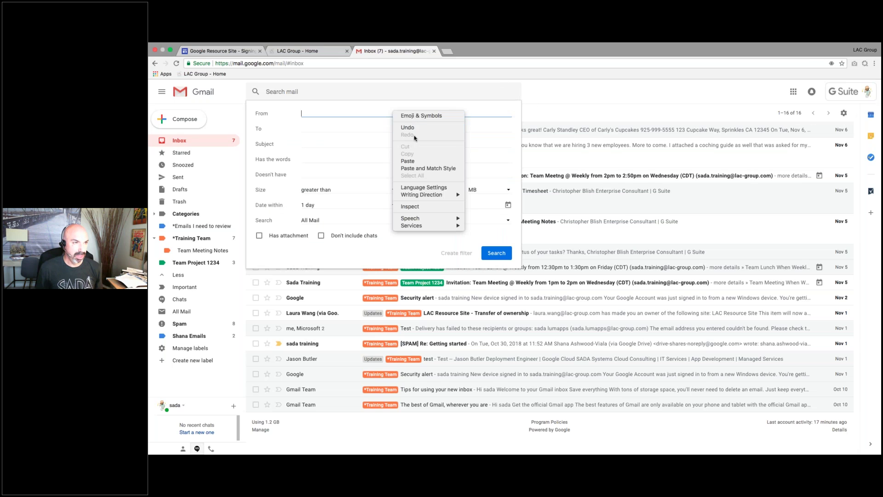
click(417, 162)
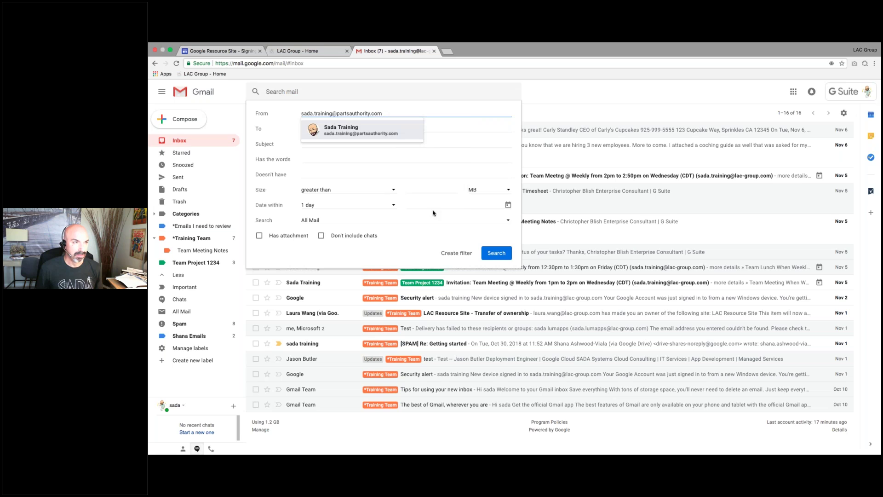
click(497, 256)
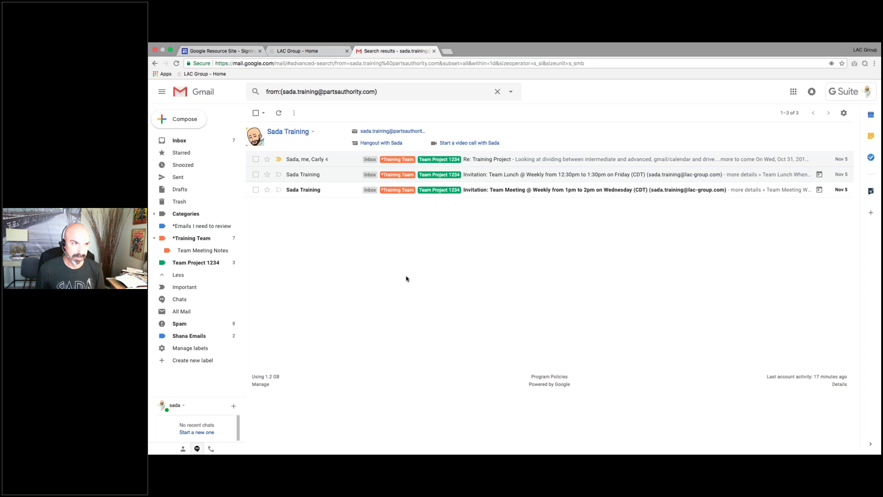
click(513, 95)
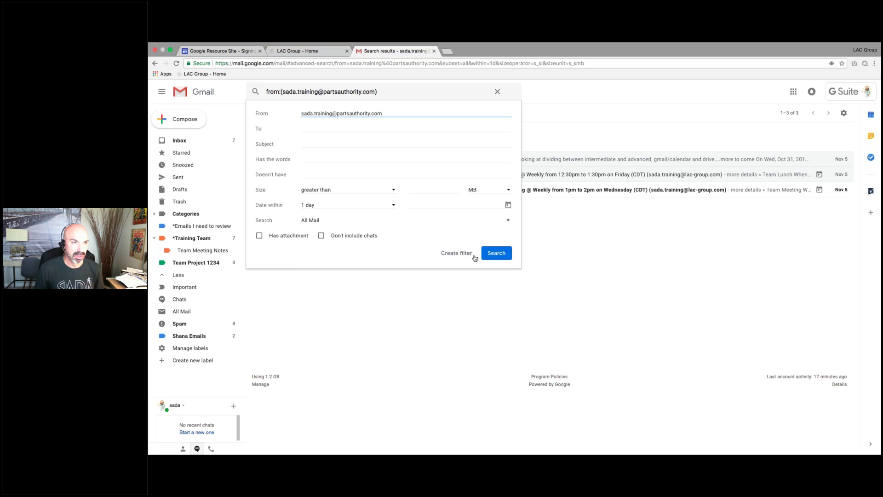
Step: Create a filter for that sender: skip the Inbox, apply *Emails I need to review, include existing mail
click(460, 253)
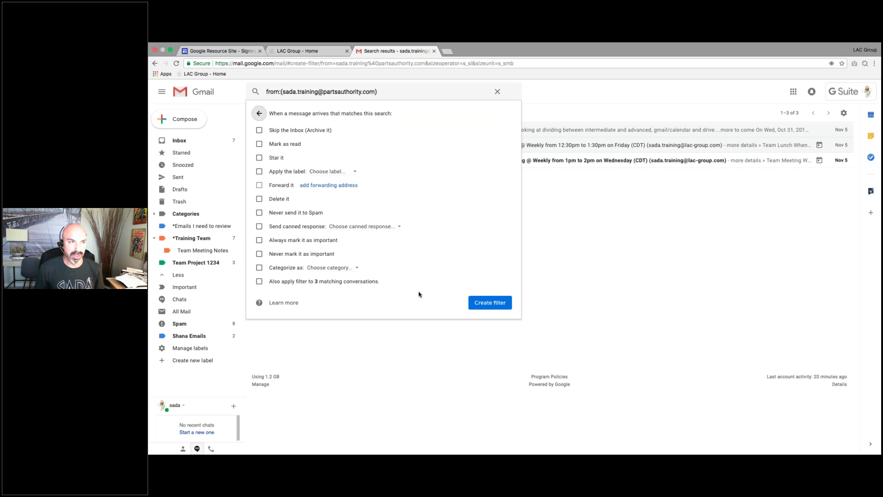
click(259, 131)
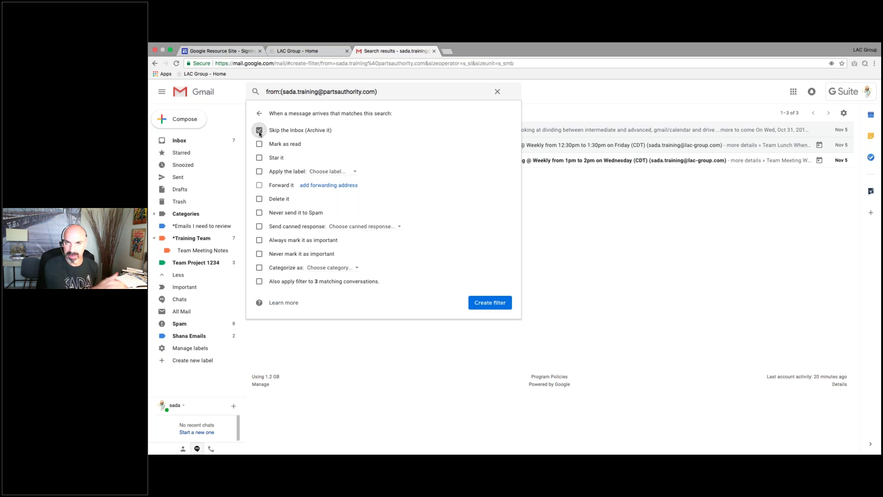
click(353, 172)
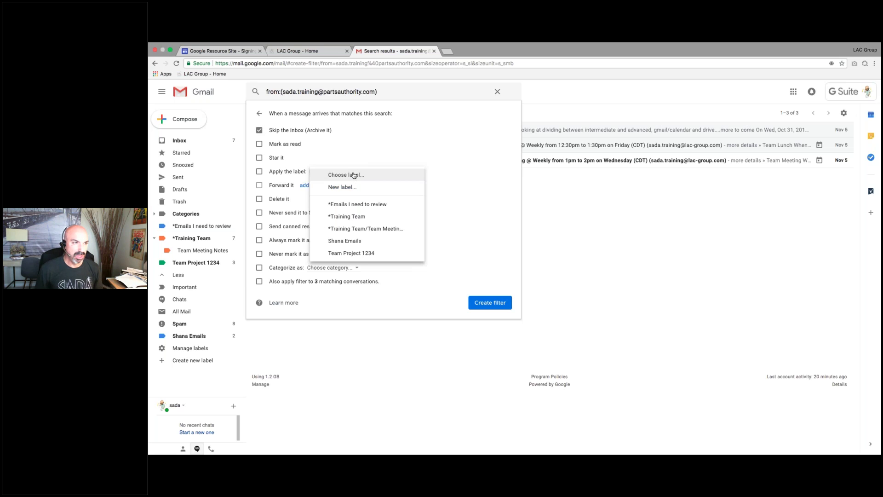
click(374, 207)
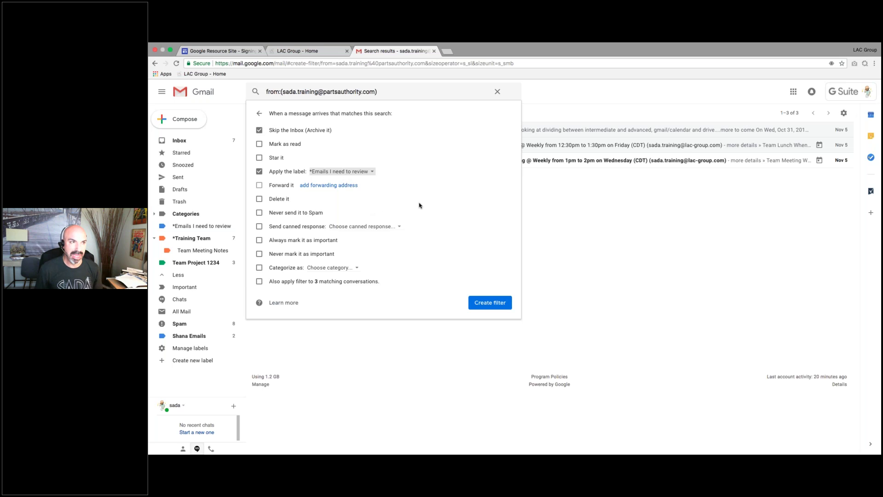
click(258, 281)
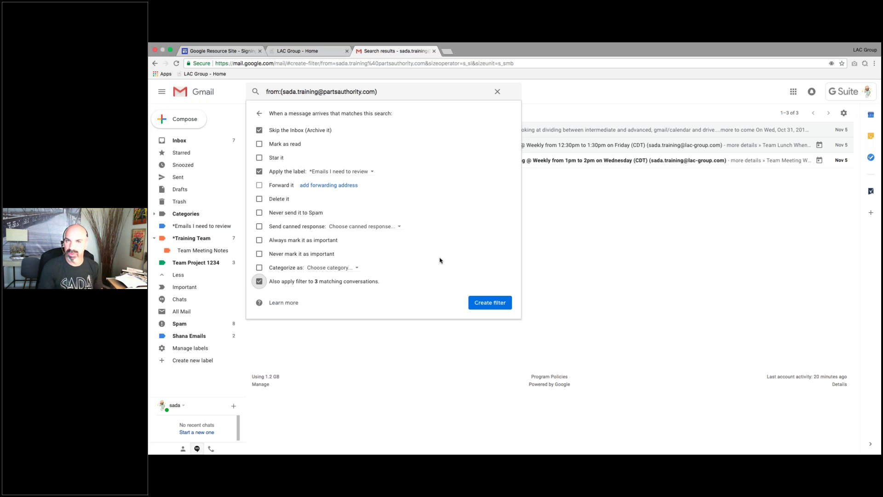
click(490, 303)
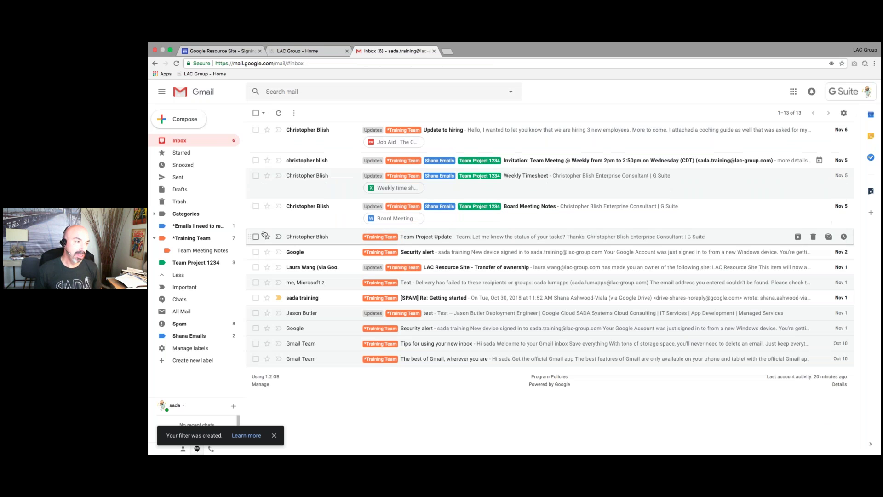
click(203, 225)
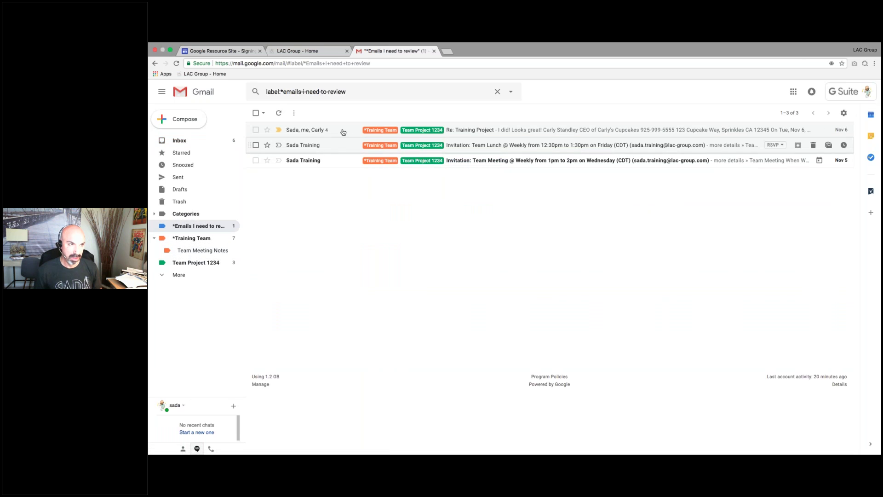
Step: Switch between Inbox and *Emails I need to review to confirm the three filtered conversations moved
click(178, 145)
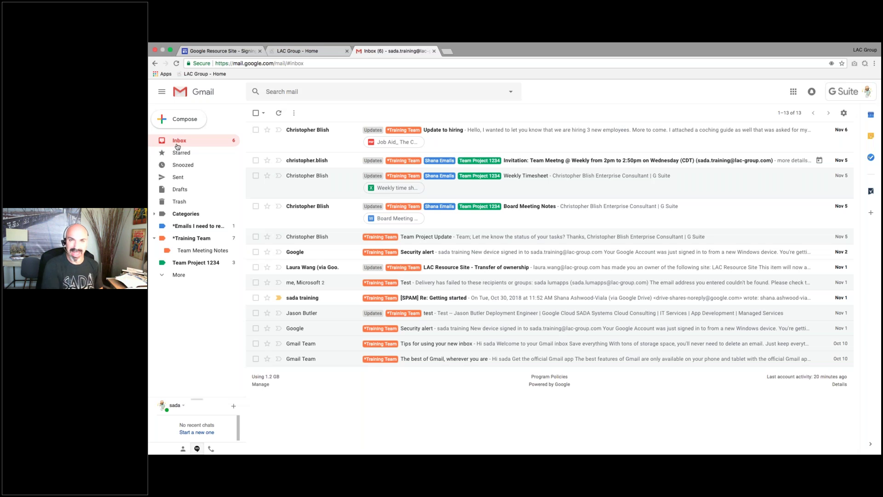
click(199, 225)
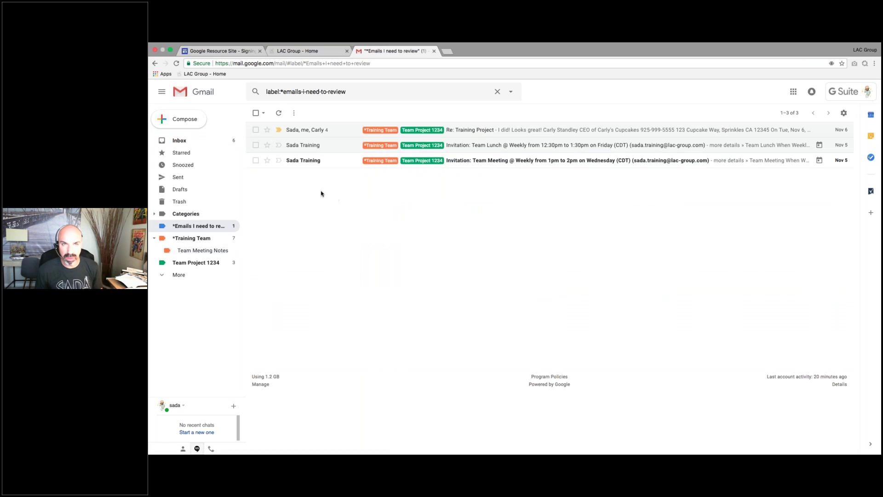
click(191, 142)
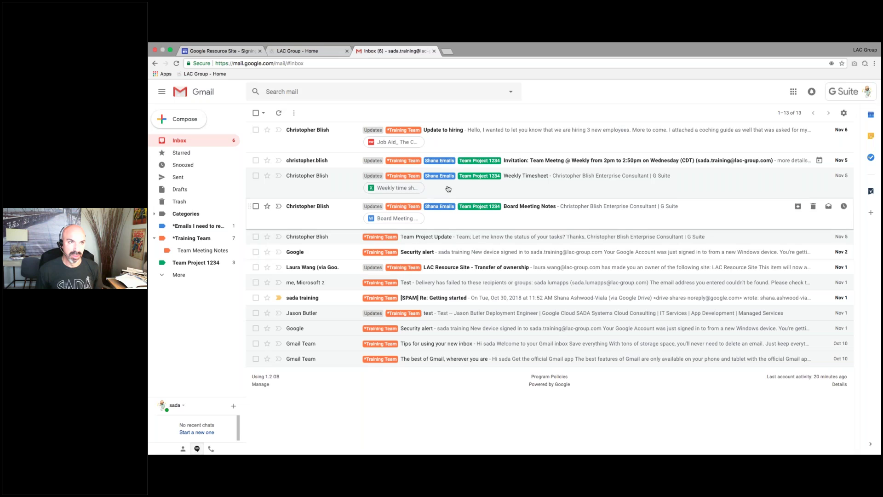
click(510, 95)
Step: Search for mail with the word 'training' in Has the words, then clear the search
click(321, 158)
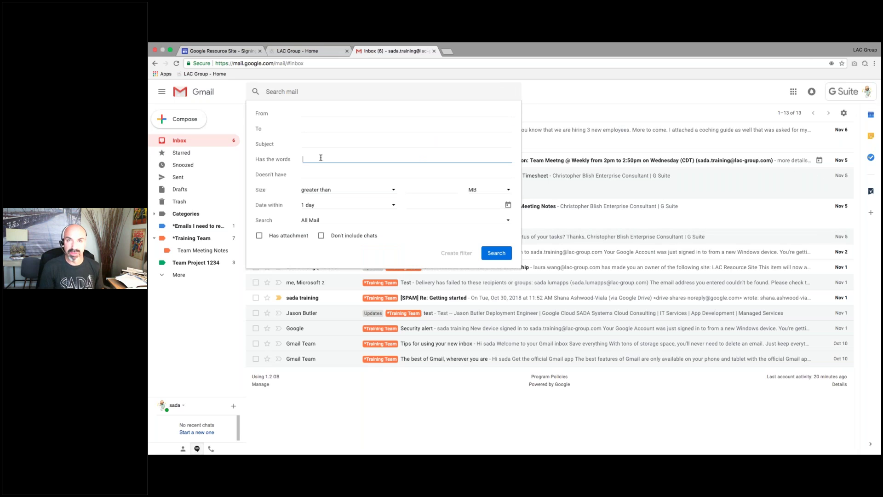
text(training)
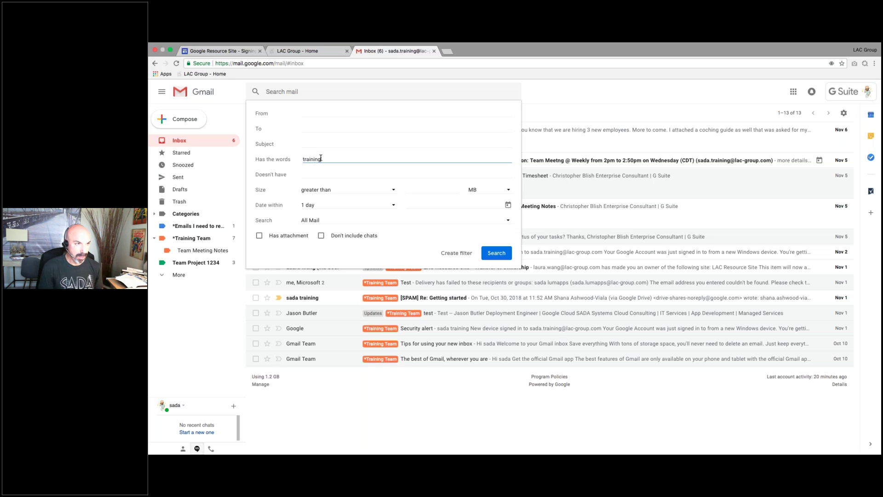
click(496, 252)
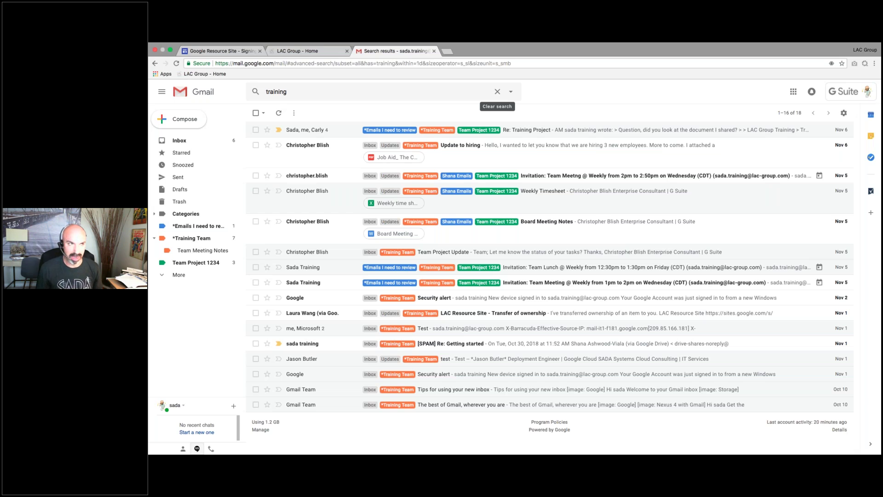
click(497, 91)
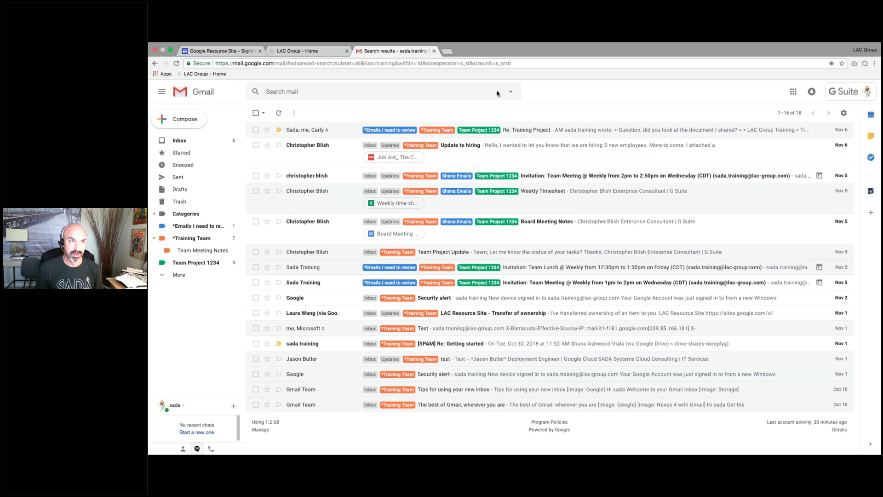
Step: Return to the Inbox and bring up the Google apps launcher
click(185, 142)
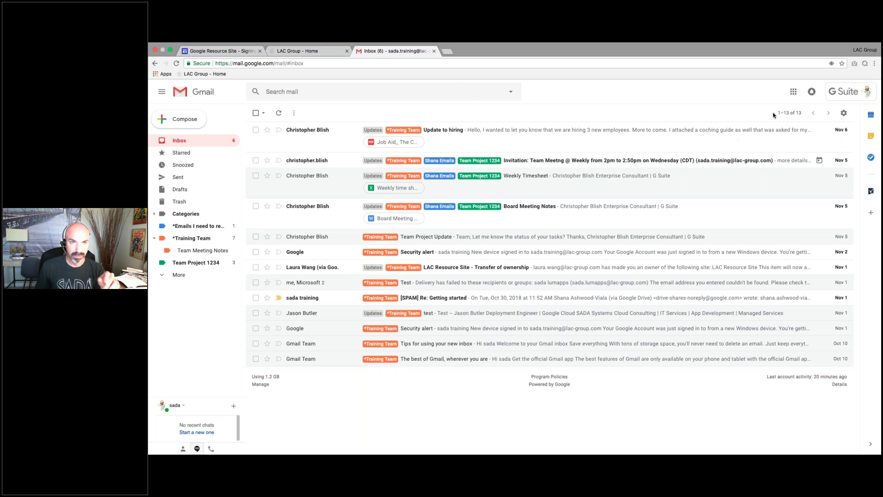
click(793, 94)
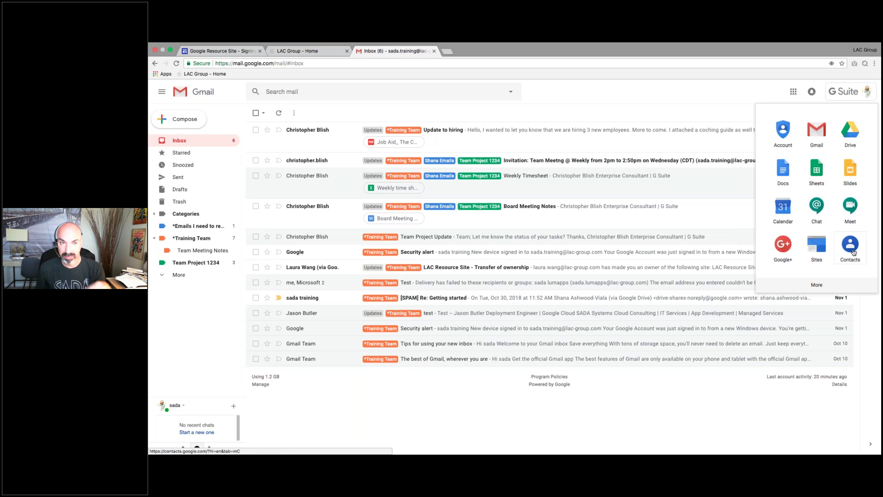
Step: Open Google Contacts and rename the Team 1234 label to Team Sada
click(851, 248)
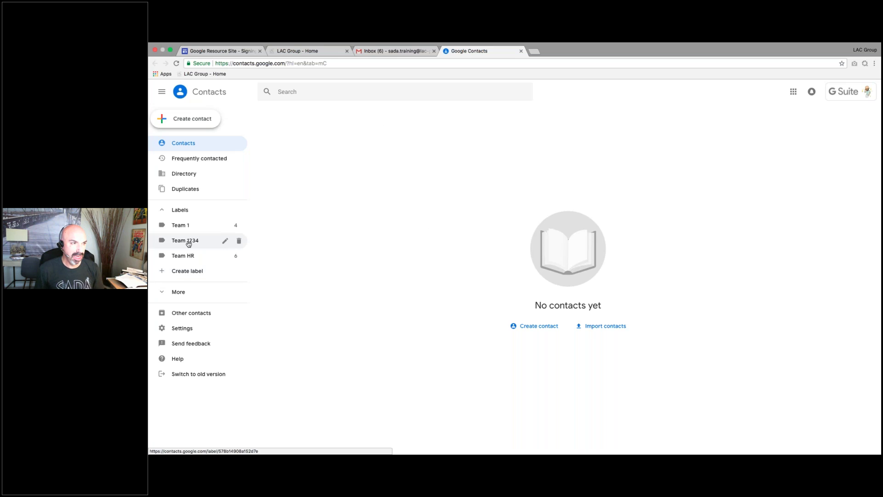
click(225, 240)
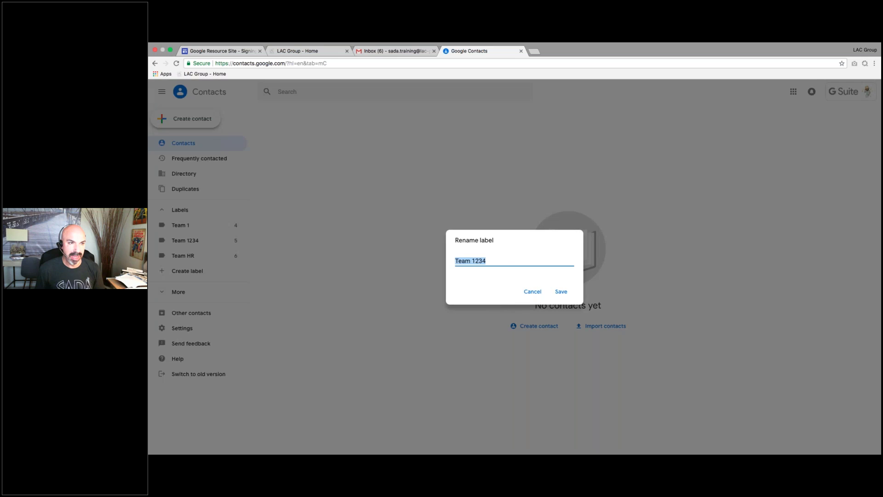
click(496, 261)
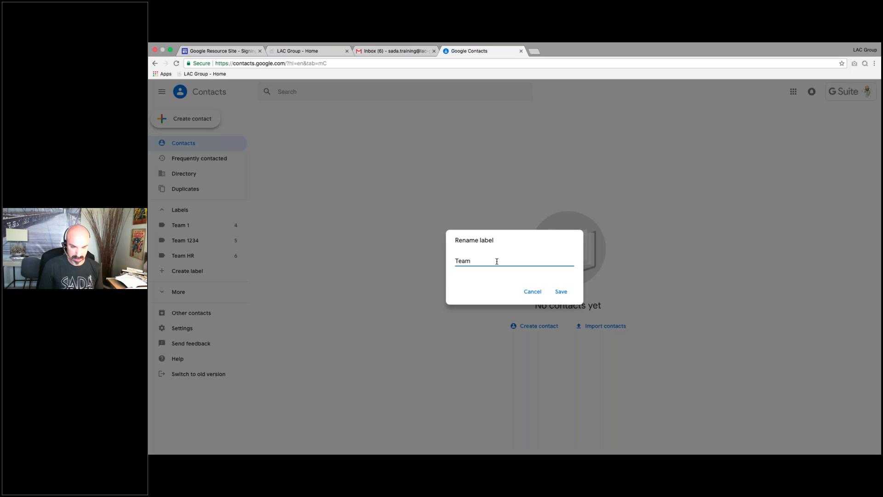
text(Sada)
click(561, 291)
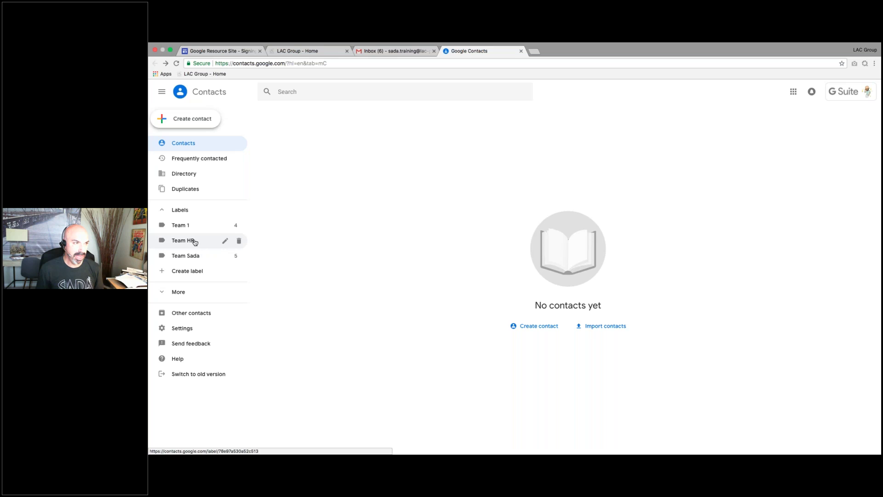
Step: Rename the Team 1 label to Team LAC
click(225, 225)
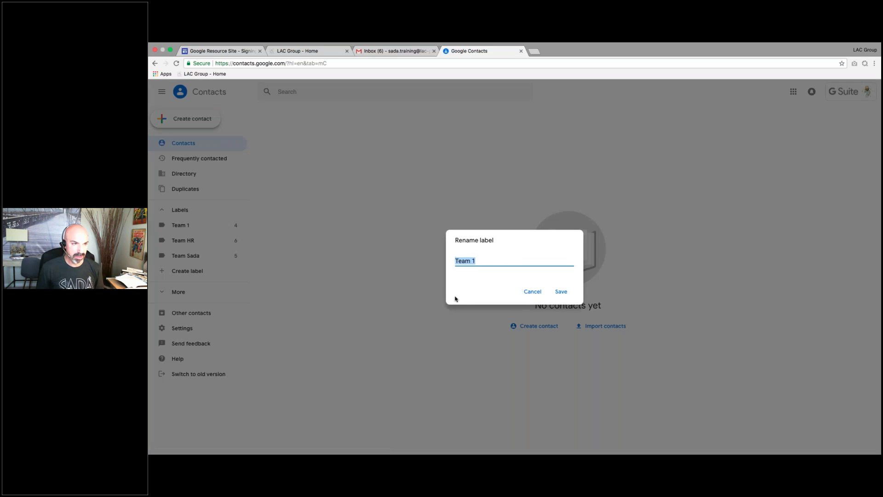
click(485, 260)
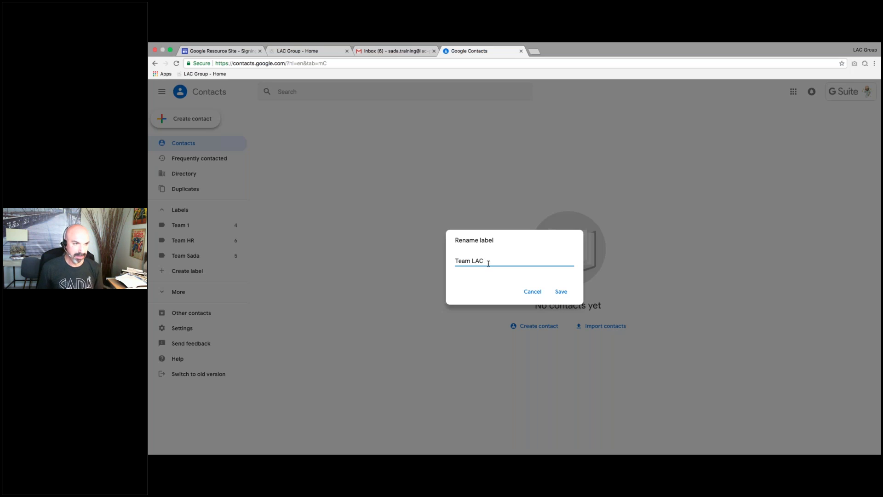
click(561, 291)
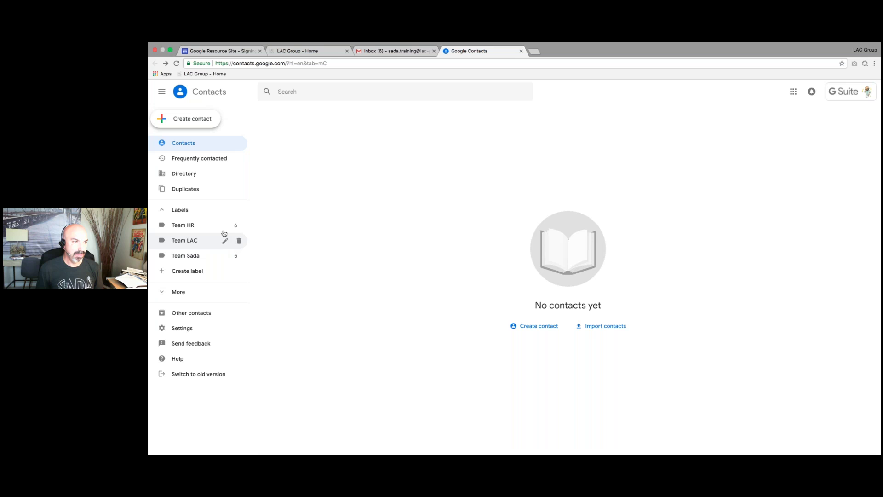
Step: Add the Team Sada label to the second contact in the Team HR list
click(195, 226)
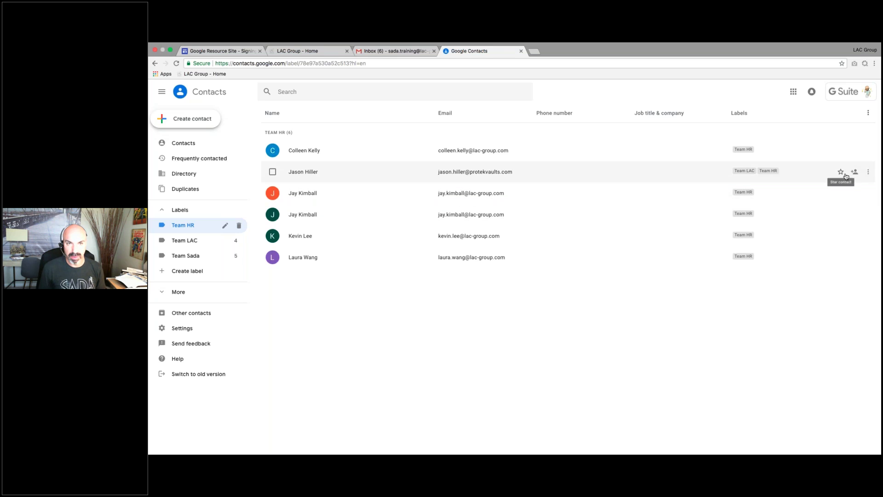
click(868, 172)
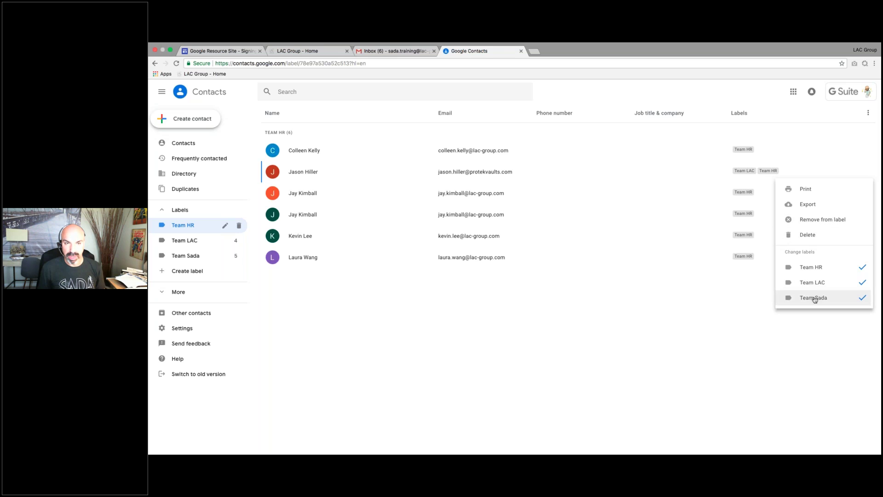
click(722, 305)
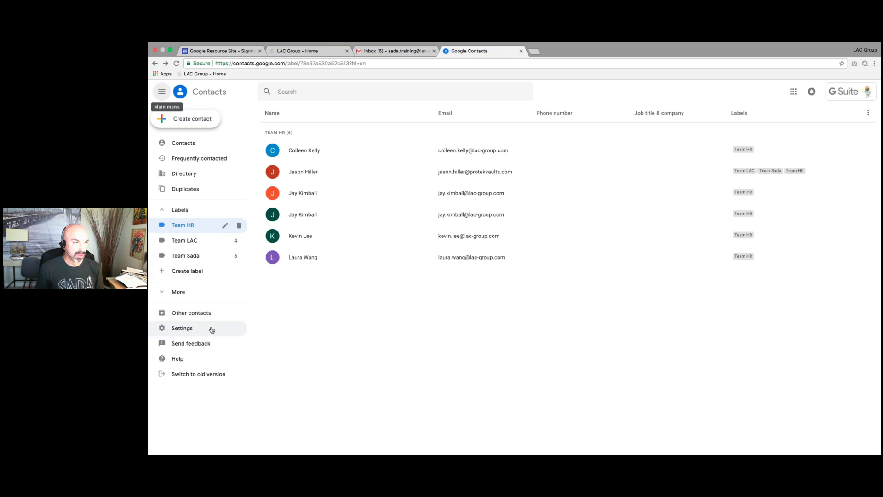
Step: Change the contacts settings to sort names by last name
click(188, 329)
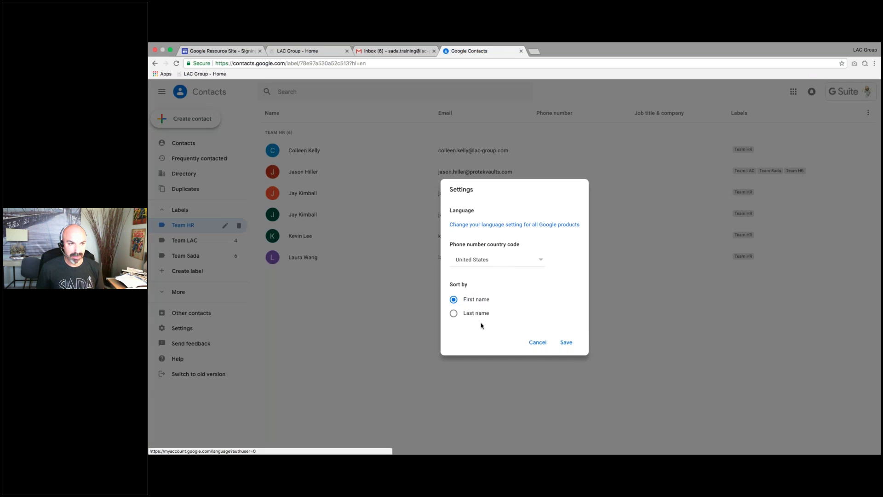
click(453, 313)
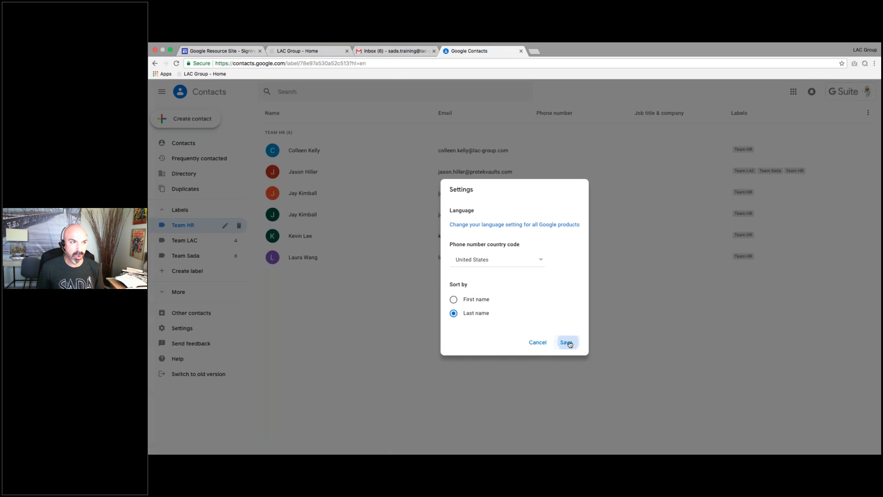
click(566, 343)
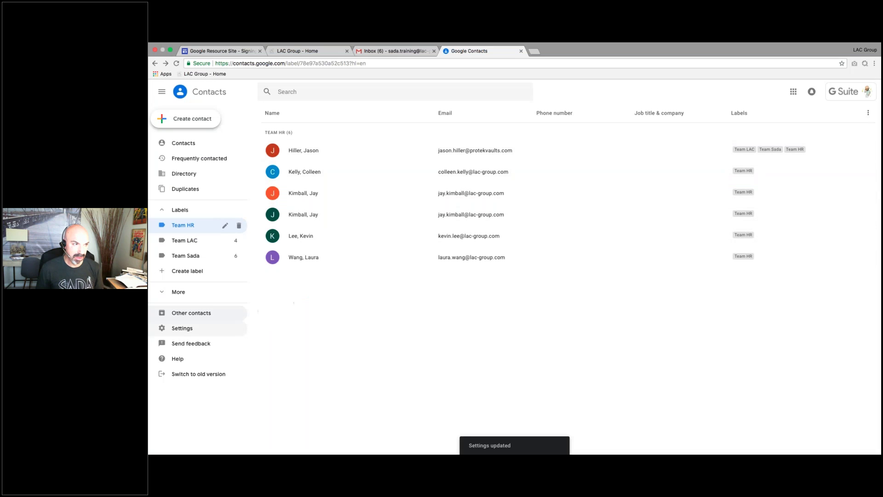
Step: Restore first-name sorting and show the Directory of 375 lac-group.com contacts
click(191, 330)
click(454, 299)
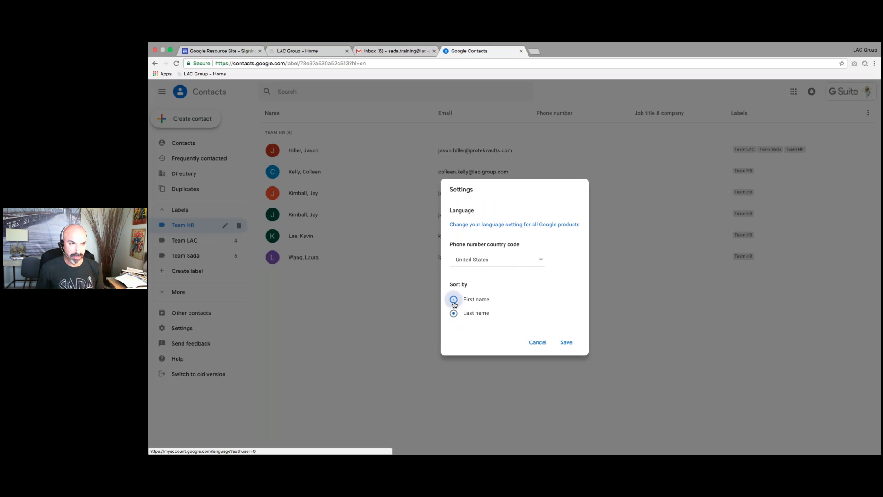
click(561, 343)
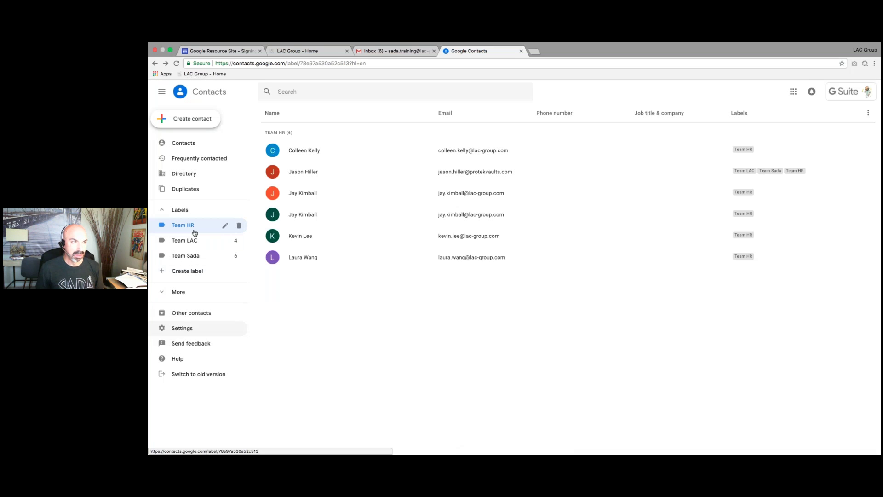
click(189, 177)
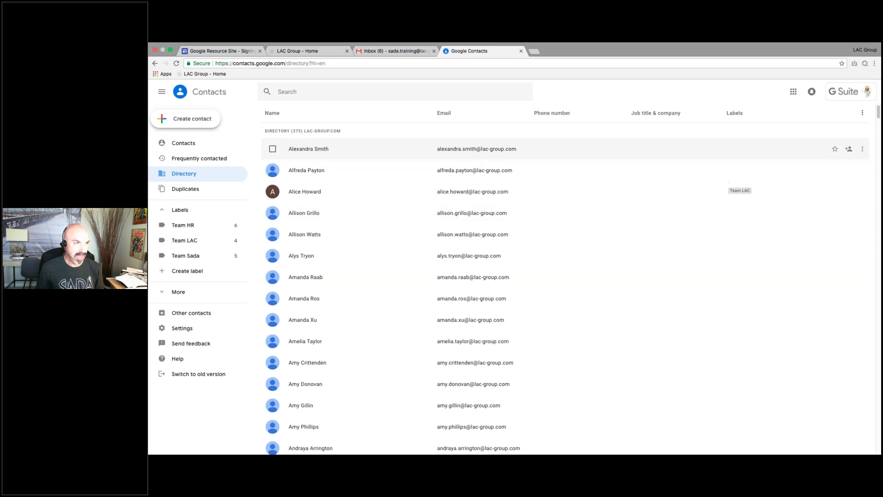
Step: Find a directory contact by name, label them Team HR, and view Team HR's 7 contacts
click(307, 93)
text(laure)
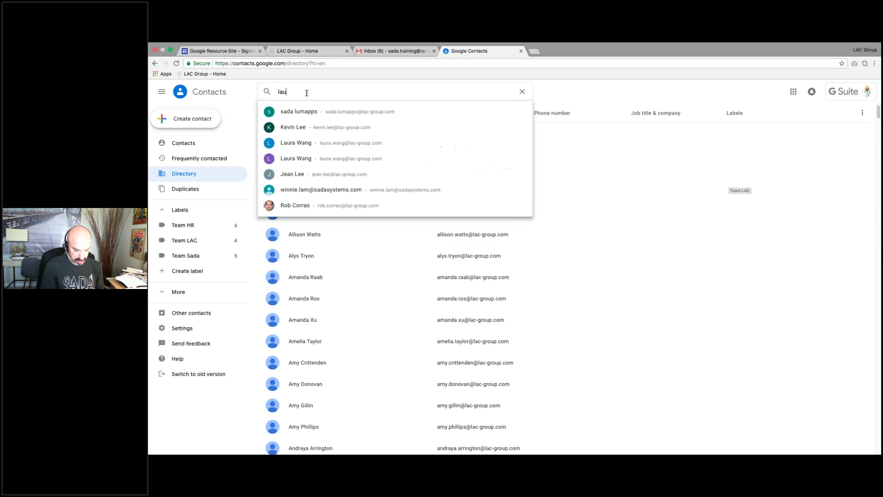
click(309, 111)
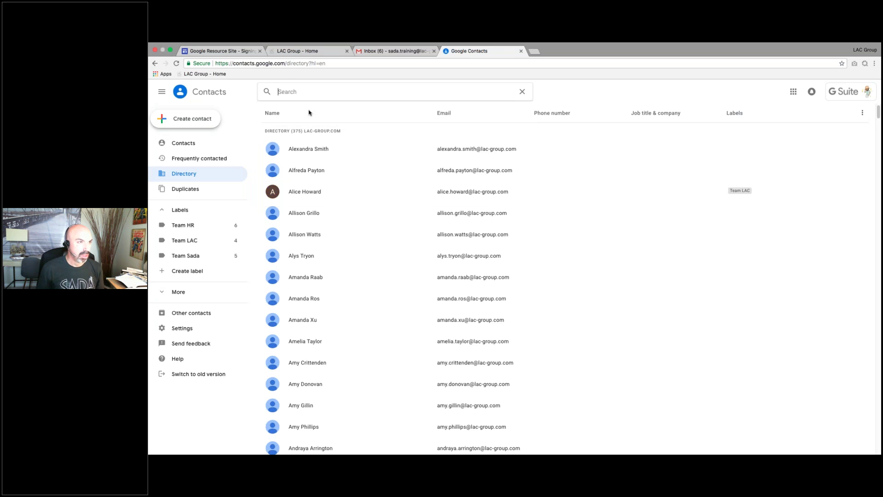
click(619, 217)
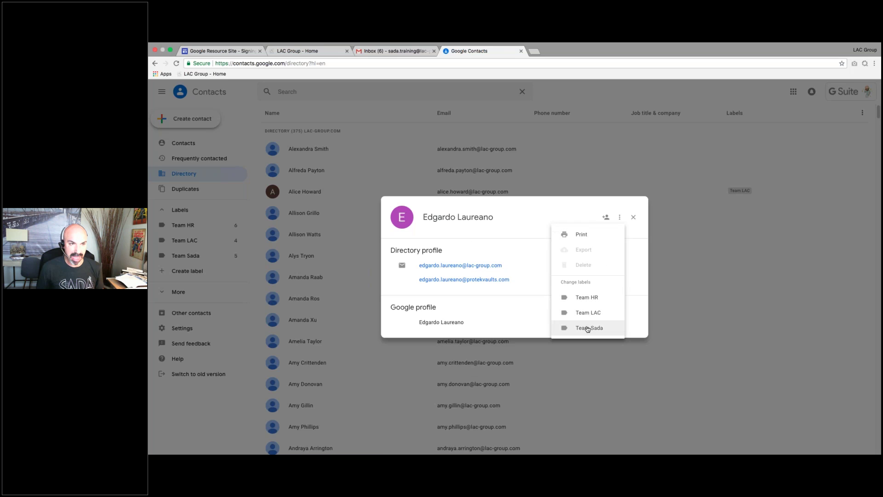
click(589, 299)
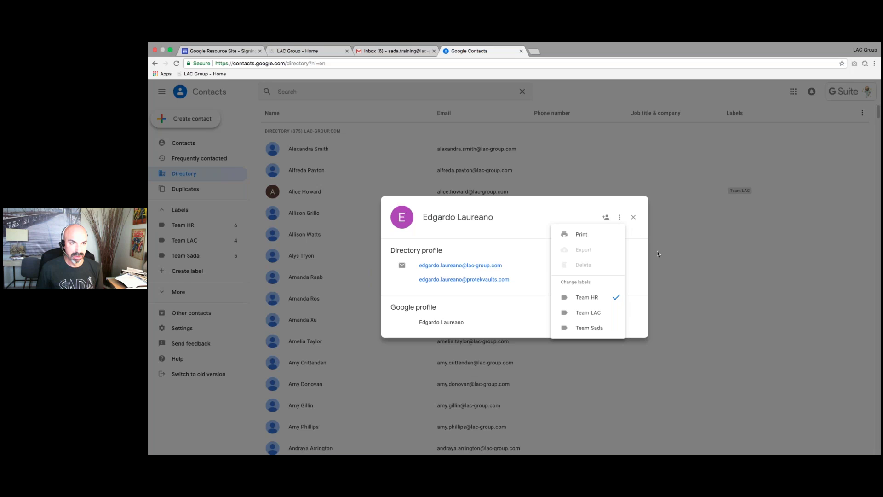
click(650, 289)
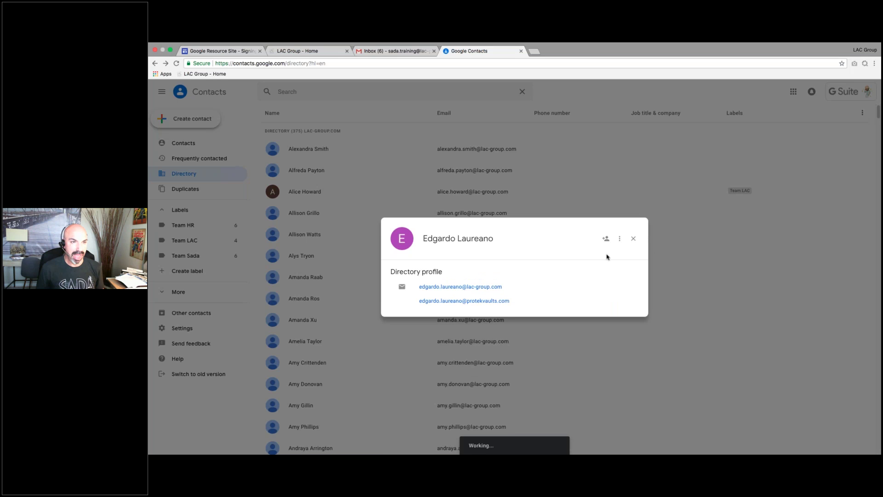
click(662, 270)
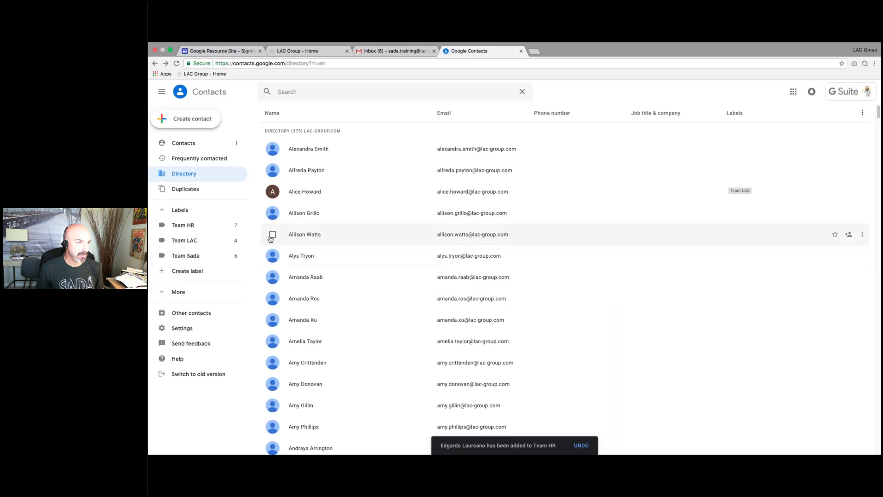
click(188, 230)
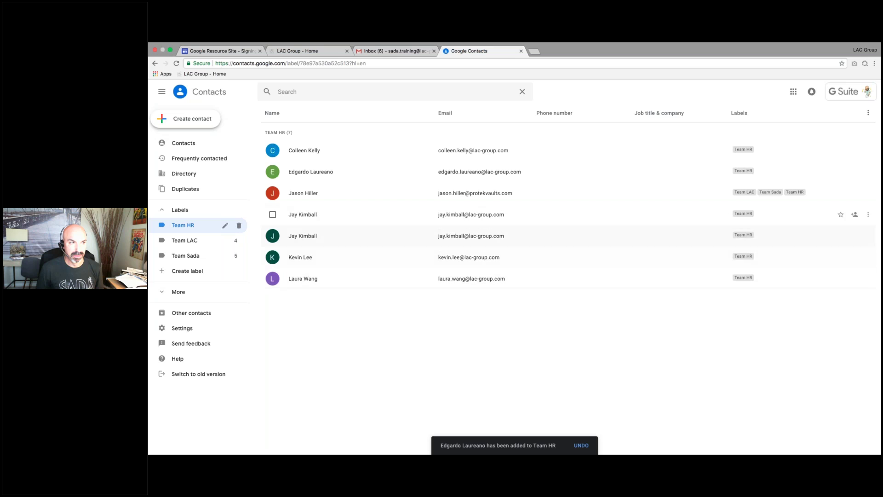
Step: Create a new contact label named 'Team Marketing'
click(190, 271)
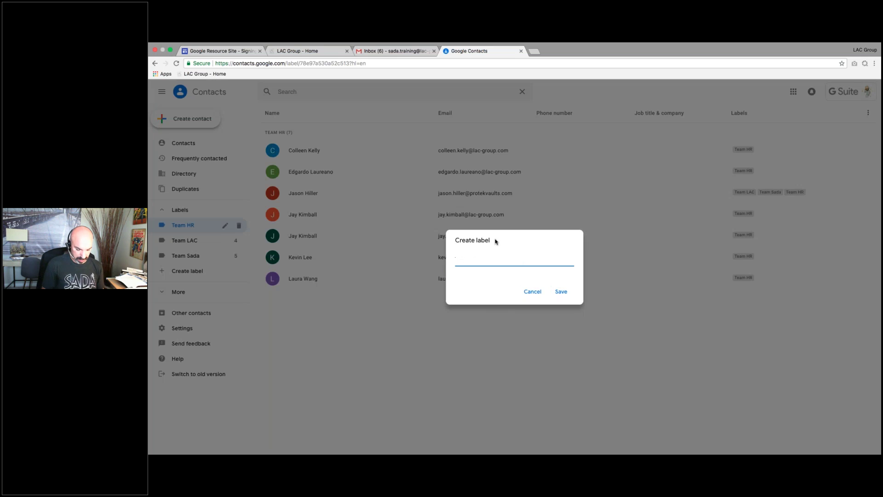
text(Team Mar)
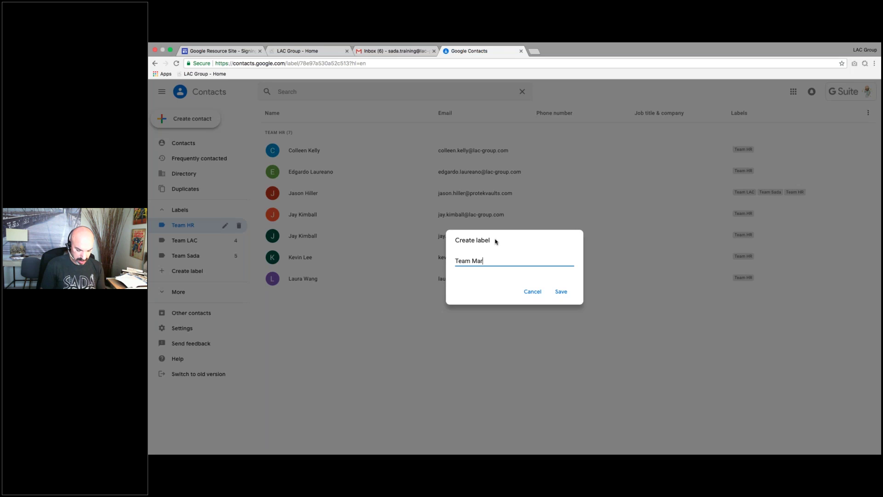
text(ket)
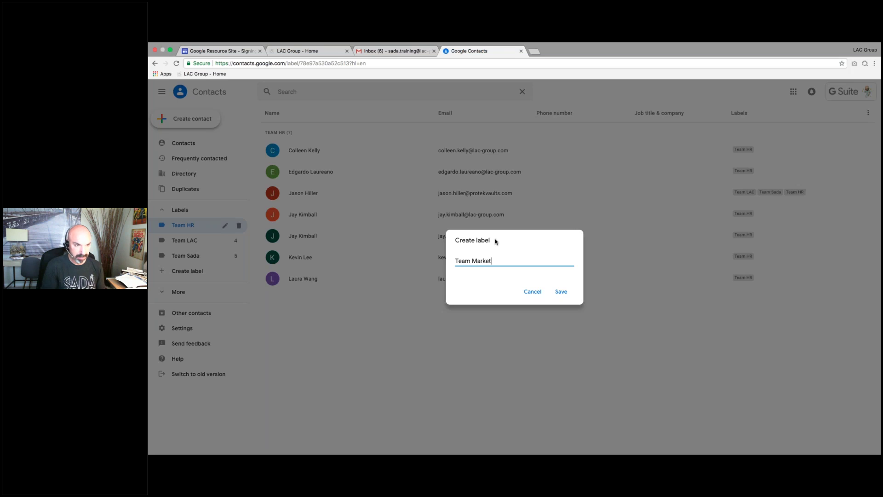
text(ing)
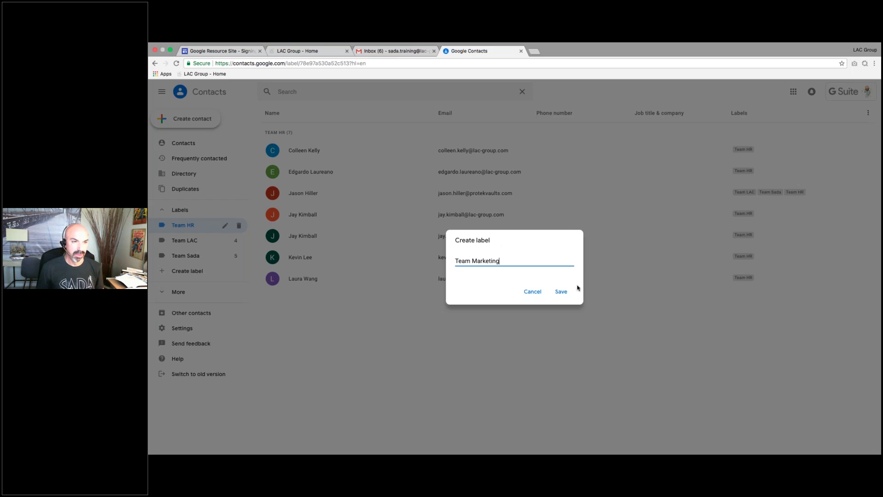
click(560, 292)
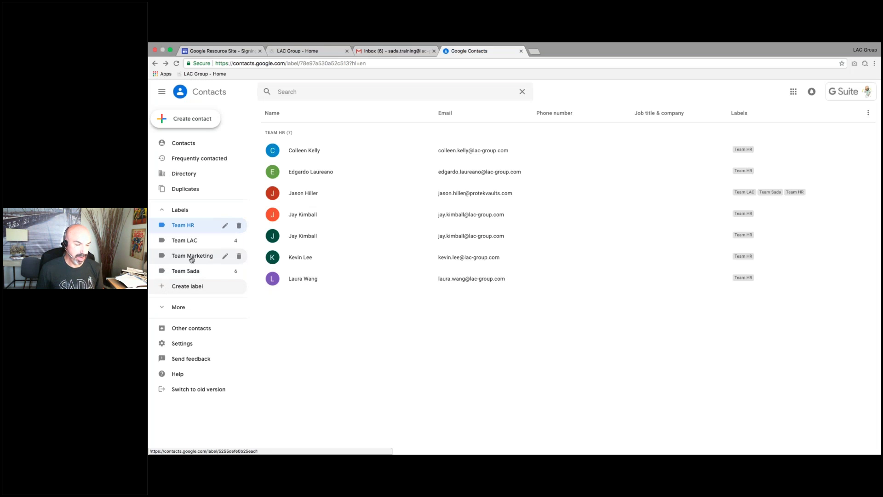
Step: Find a directory contact by name and give them the Team Marketing label
click(191, 175)
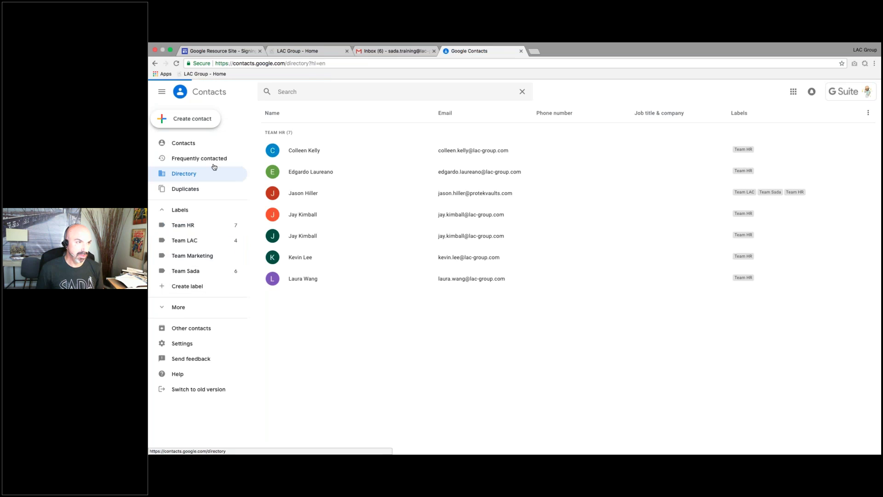
click(289, 91)
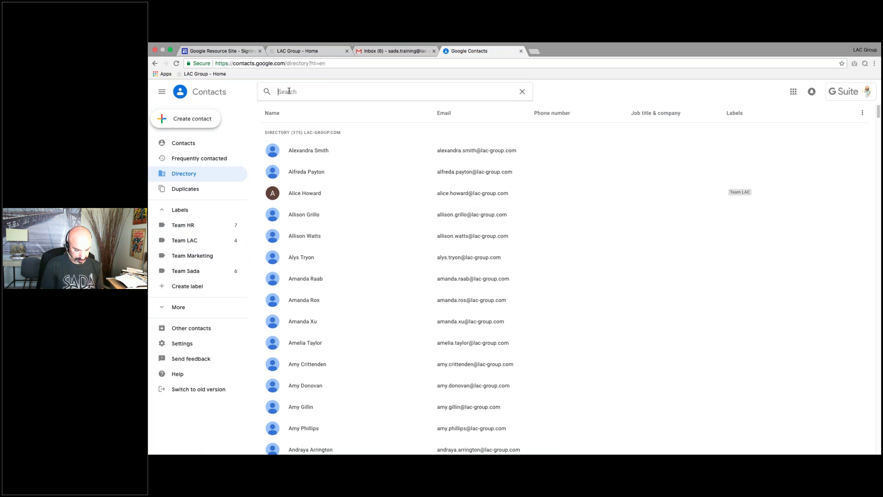
text(all)
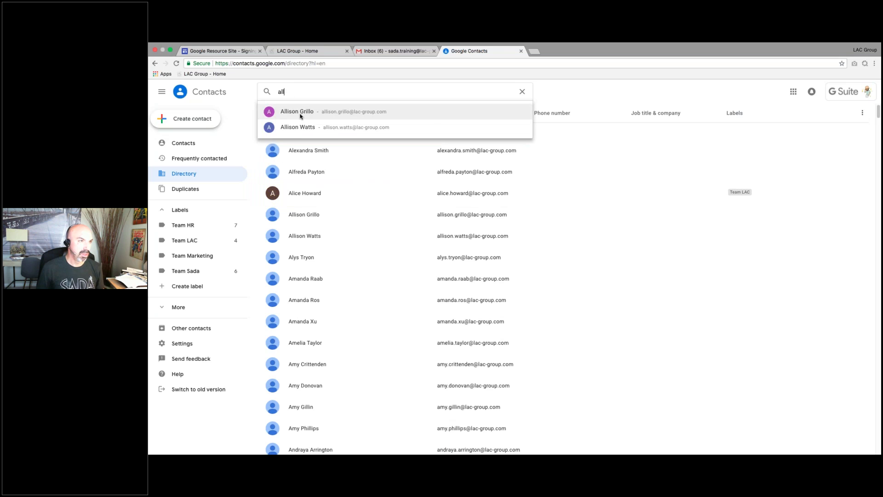
click(301, 116)
click(618, 204)
click(598, 314)
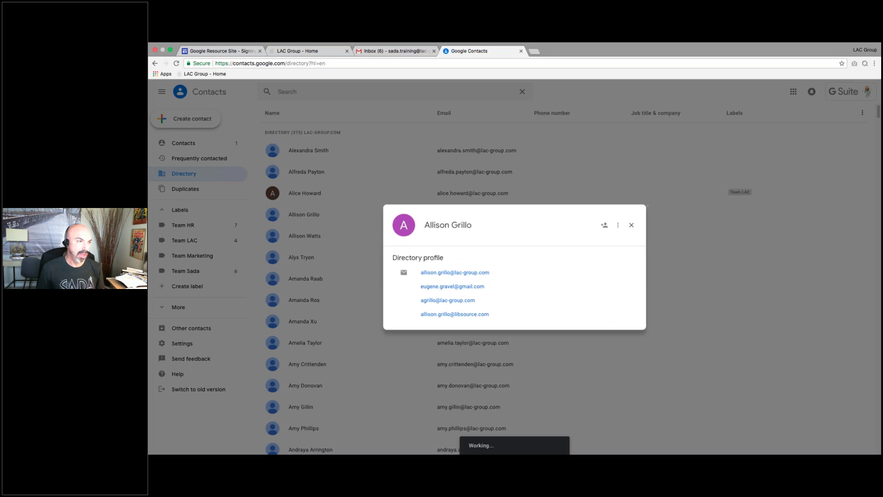
key(Escape)
Step: Confirm Team Marketing lists 1 contact, then return to the Gmail inbox
click(198, 255)
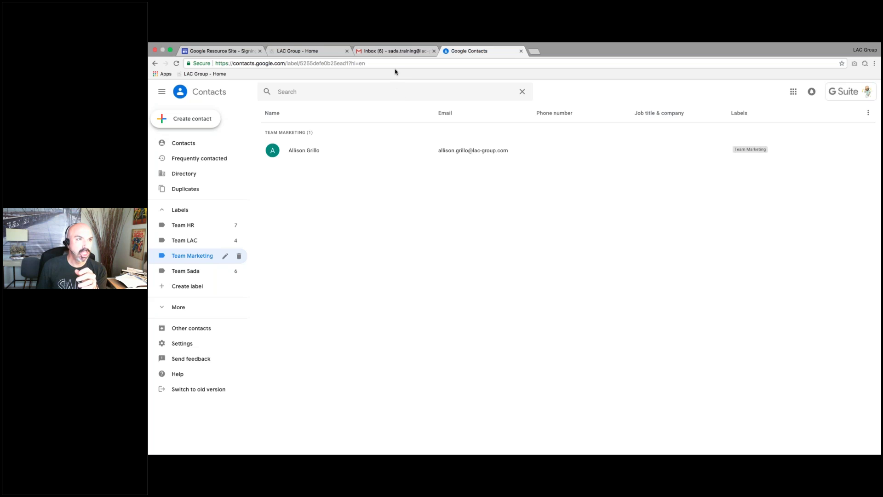
click(392, 54)
click(346, 91)
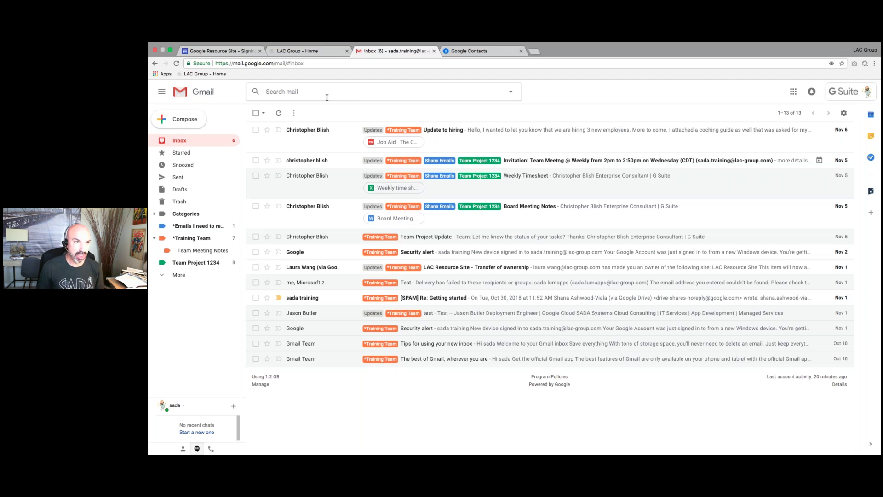
Step: Run an advanced Gmail search for messages with the words '1234'
click(511, 92)
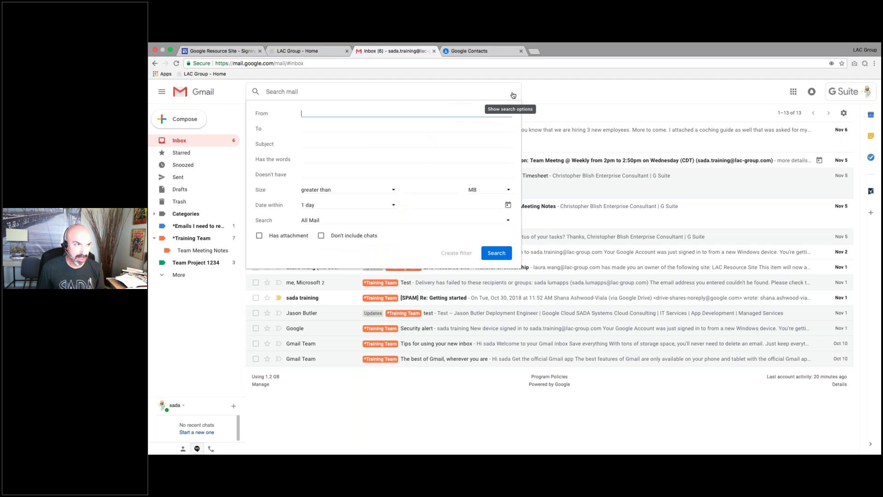
click(322, 158)
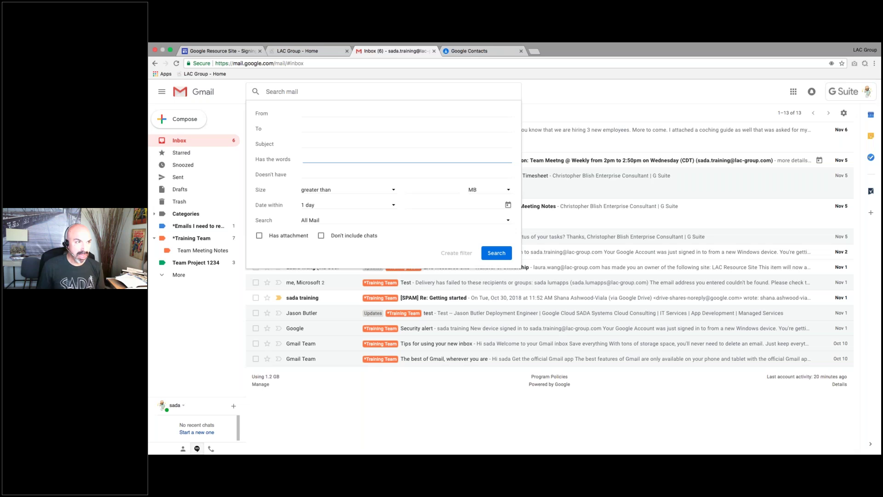
text(1234)
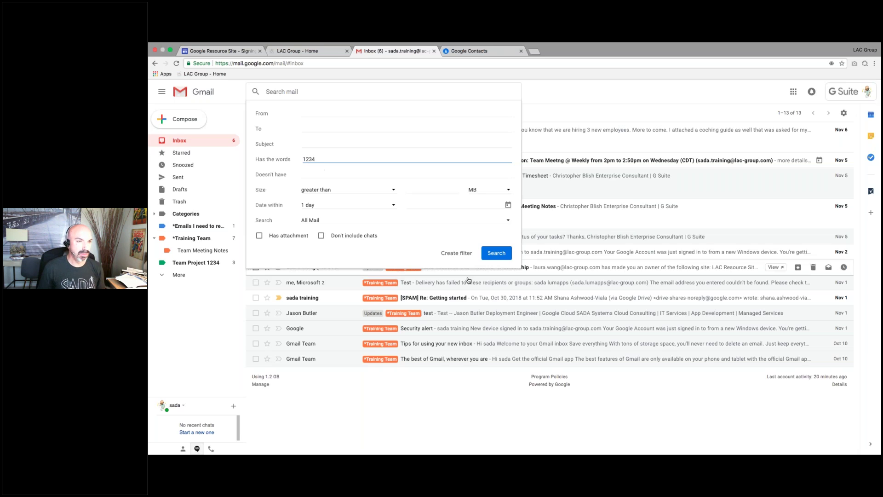
click(496, 256)
Step: Replace it with an advanced search for messages containing '#', showing 18 results
click(497, 91)
click(510, 91)
click(320, 159)
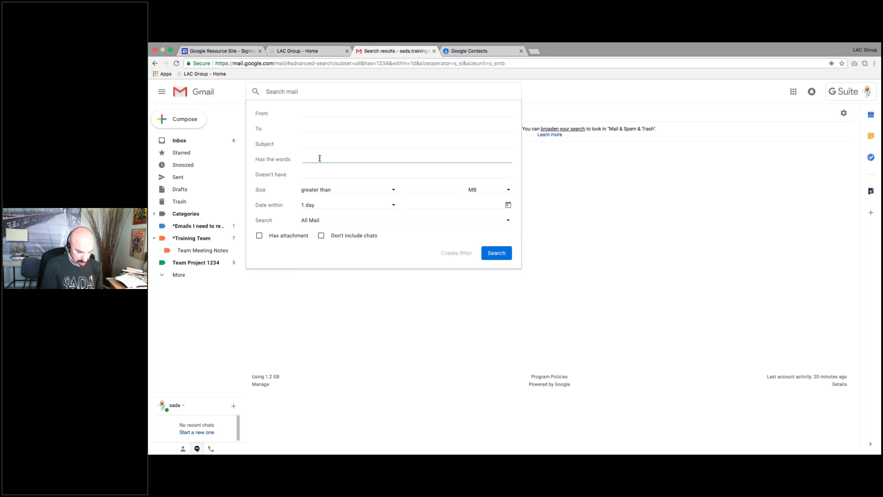
text(#)
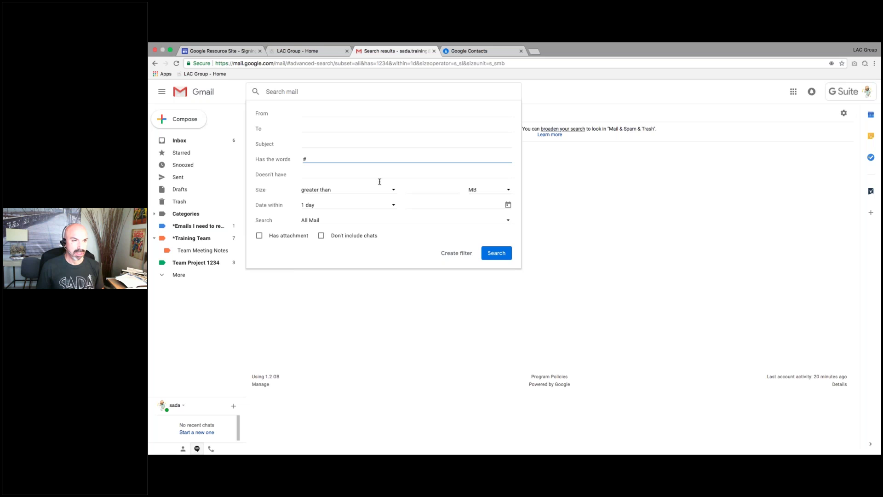
click(494, 256)
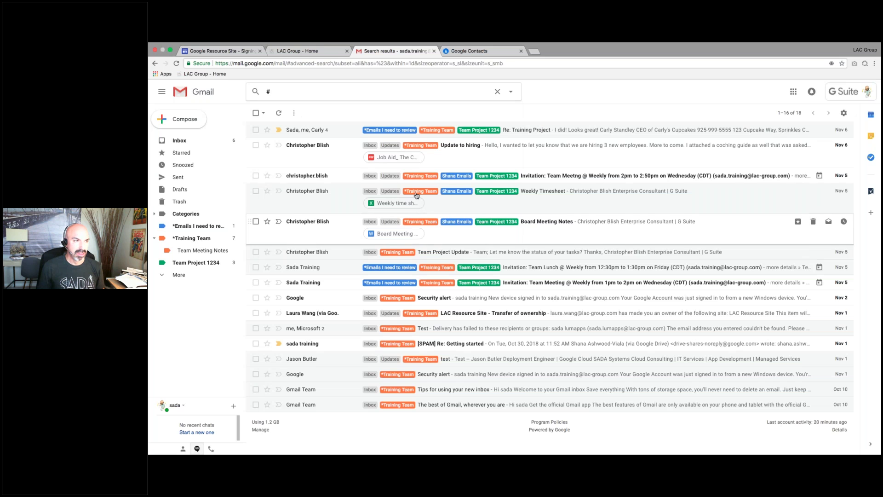
click(498, 93)
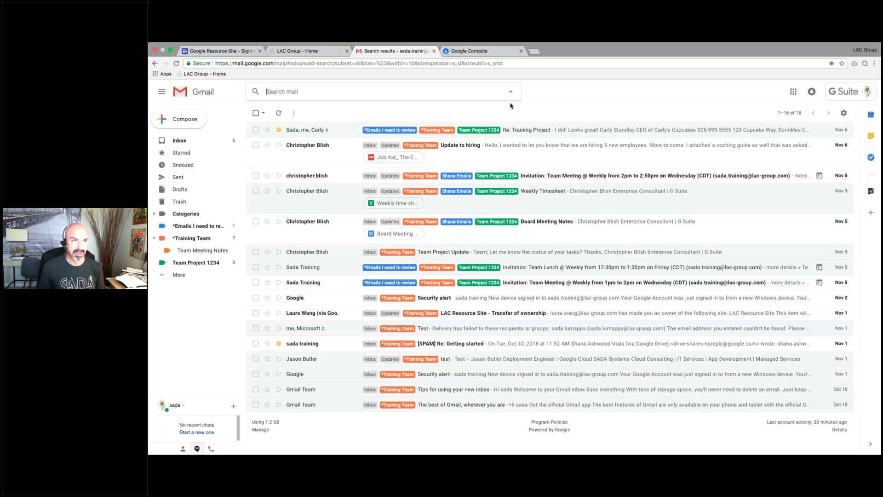
click(510, 92)
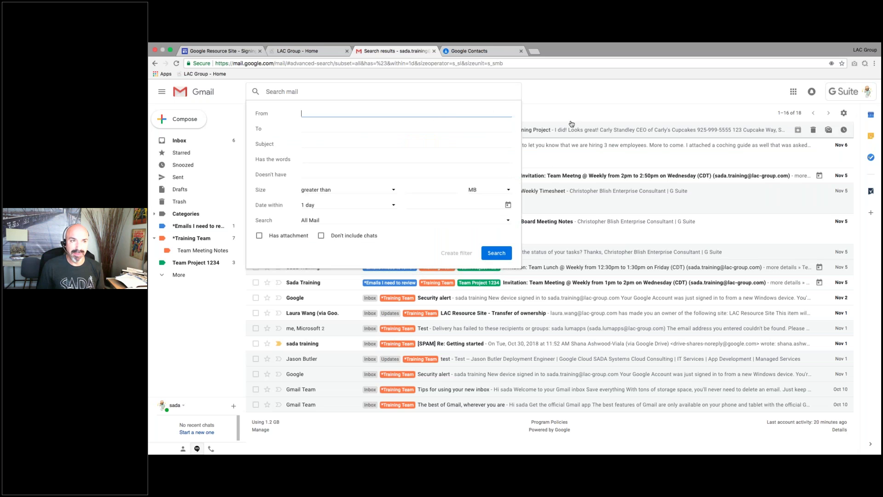
click(577, 107)
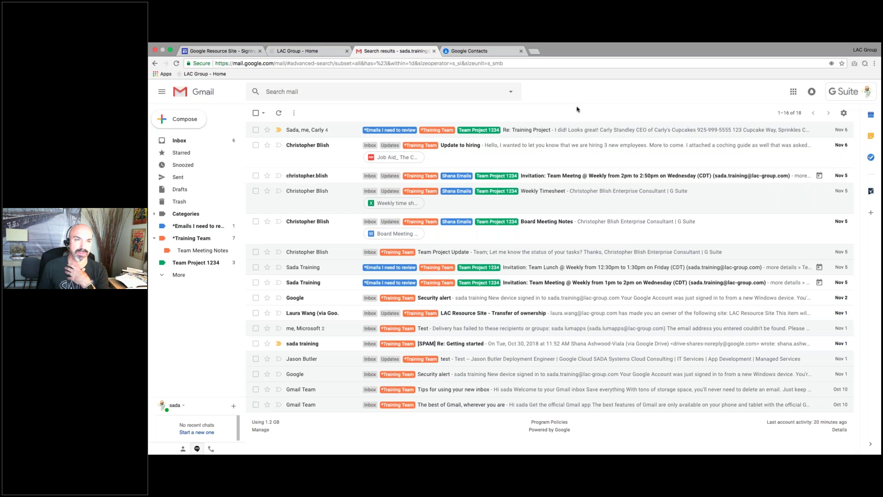
Step: Close the Google Contacts tab and go to the LAC Group home site
click(488, 55)
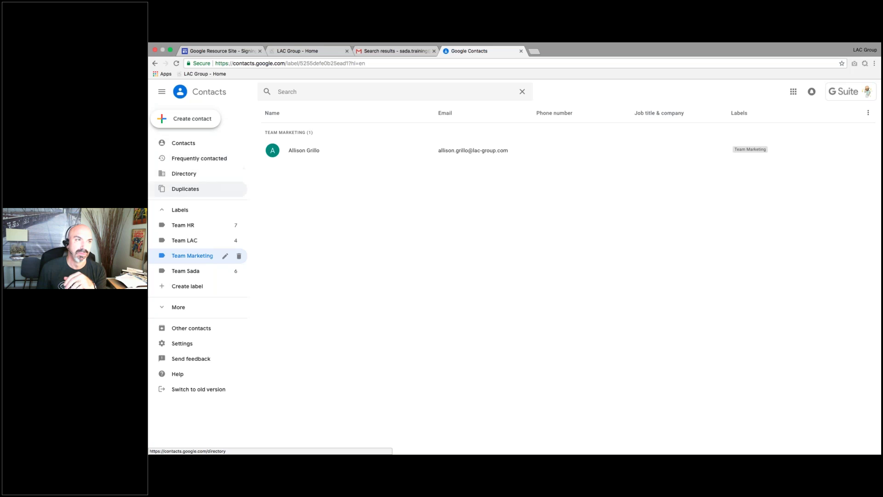
click(521, 51)
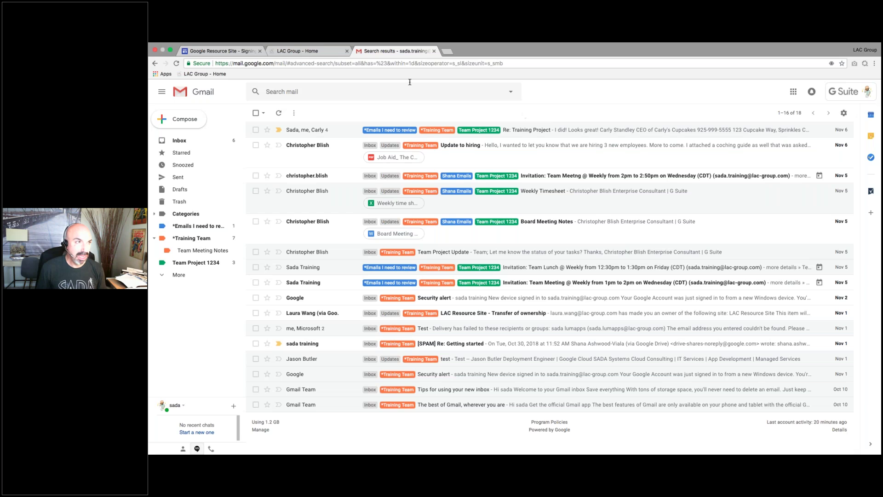
click(322, 54)
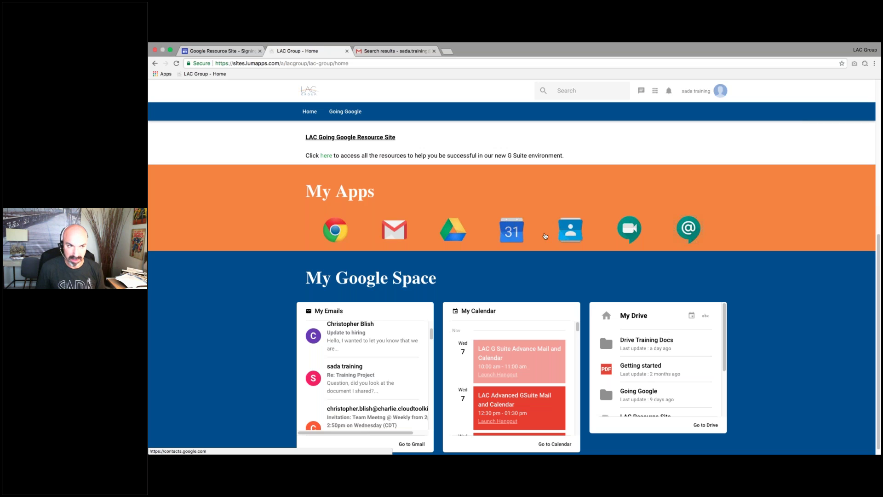
Step: Launch Google Calendar from the Calendar icon under My Apps in LumApps
click(514, 234)
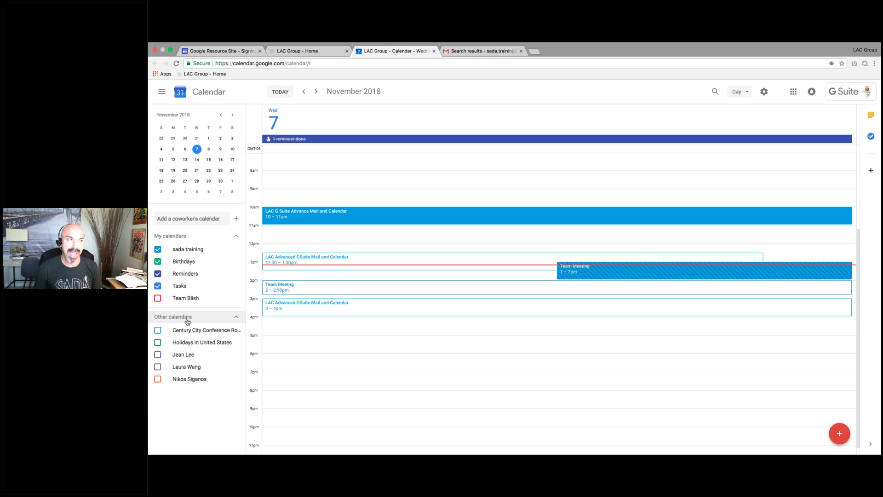
Step: Discard the accidental untitled 8pm quick event and bring up the calendar settings menu
click(182, 219)
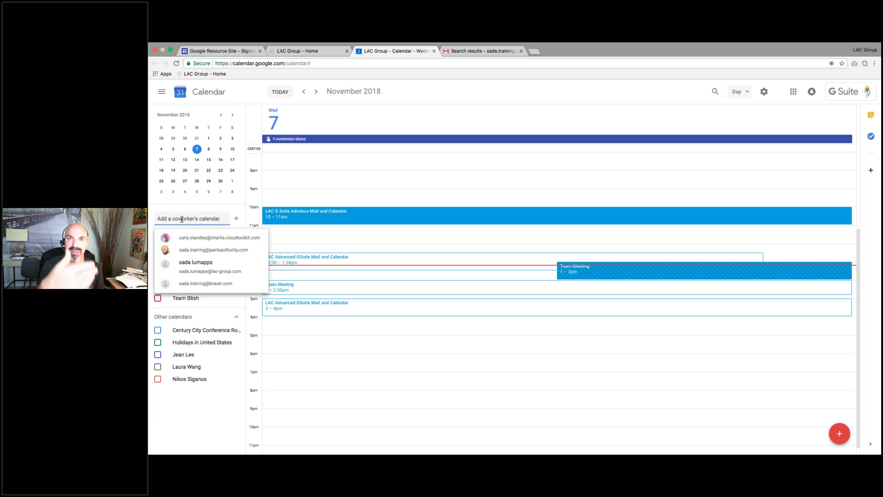
click(423, 407)
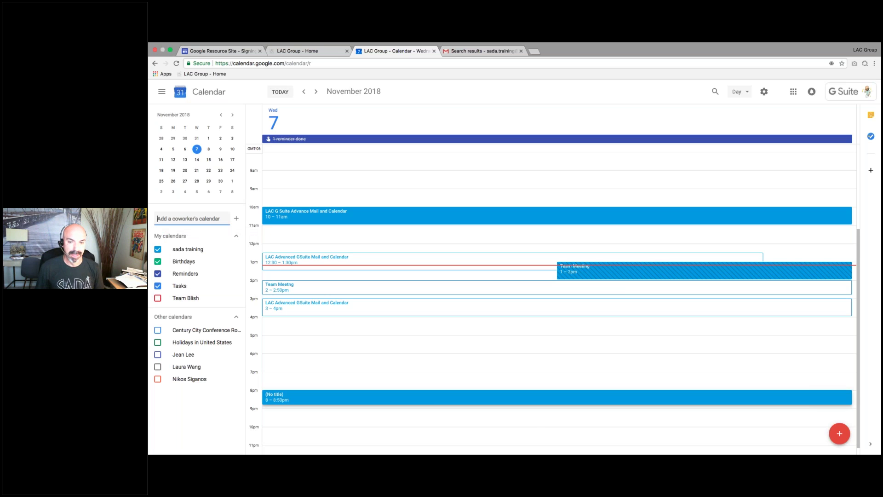
click(398, 396)
click(589, 344)
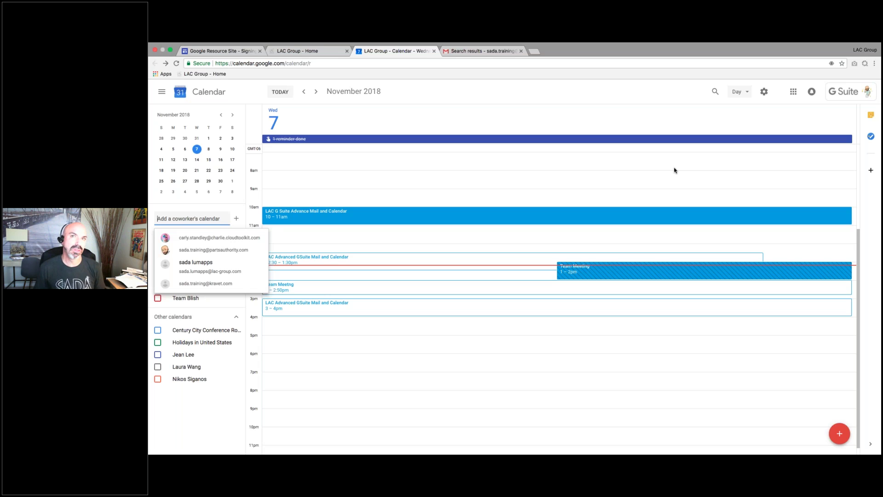
click(765, 93)
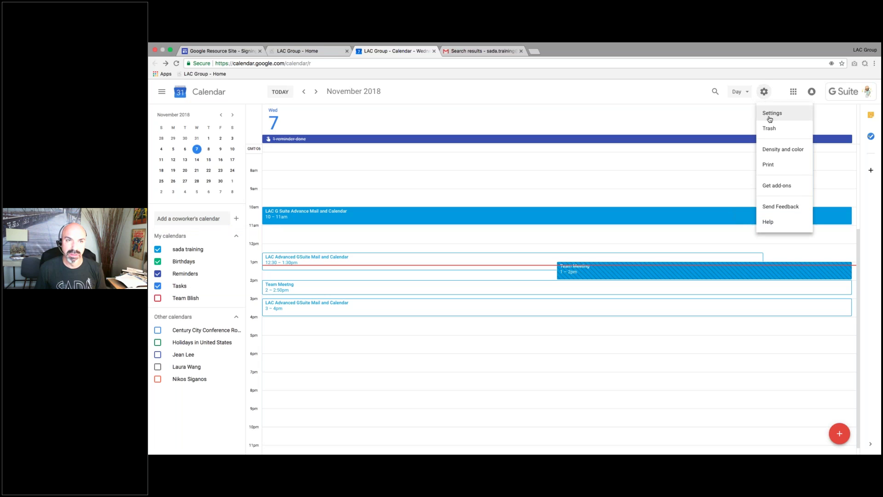
Step: In Settings, toggle Enable working hours off and back on, keeping Monday–Friday 9:00am–5:00pm
click(771, 113)
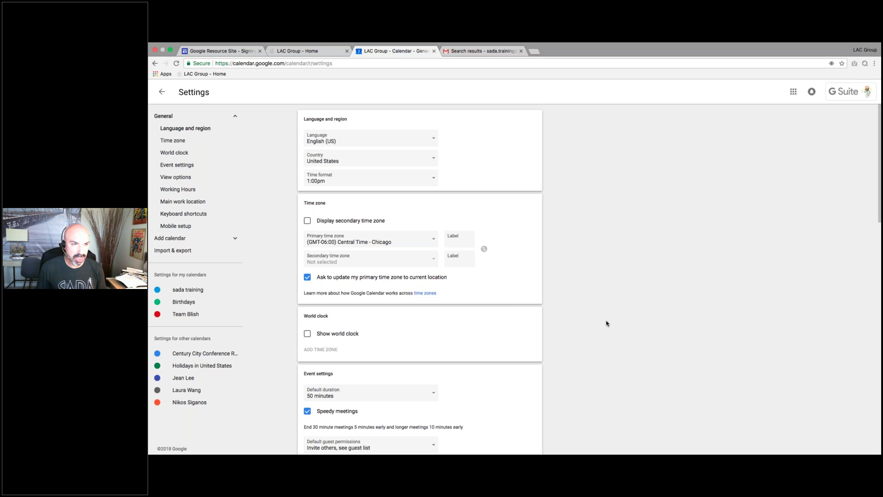
scroll(581, 276, down, 5)
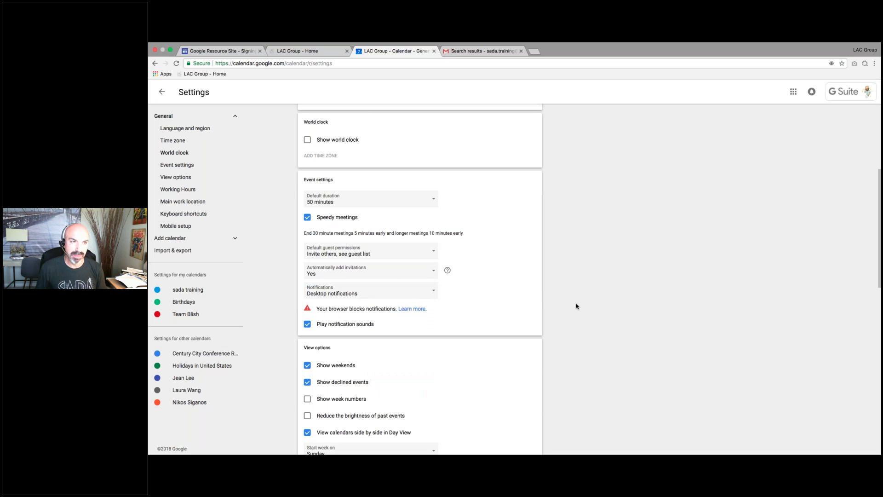
scroll(576, 306, down, 8)
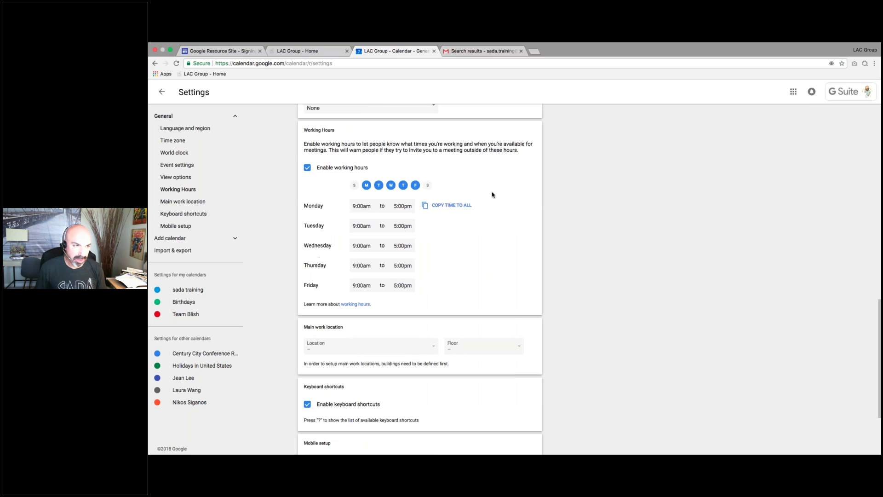
click(307, 169)
click(307, 170)
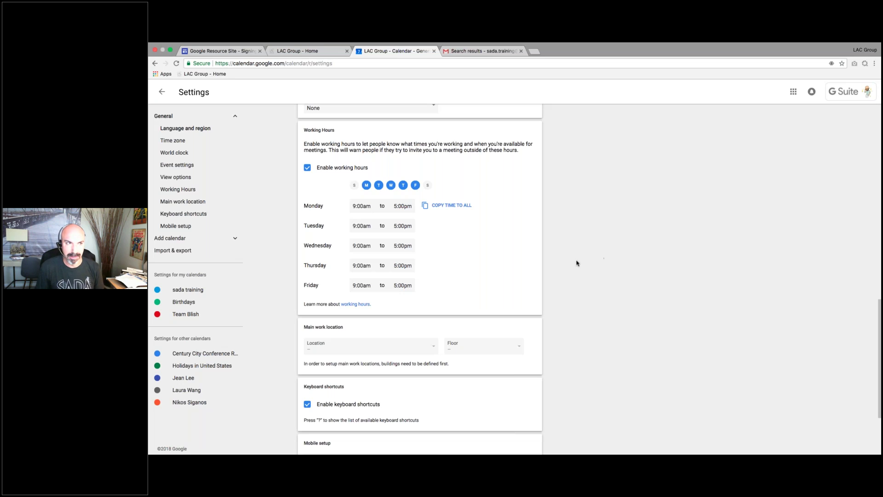
Step: Set Monday's working hours to 8:30am–4:00pm and copy them to all working days
click(367, 208)
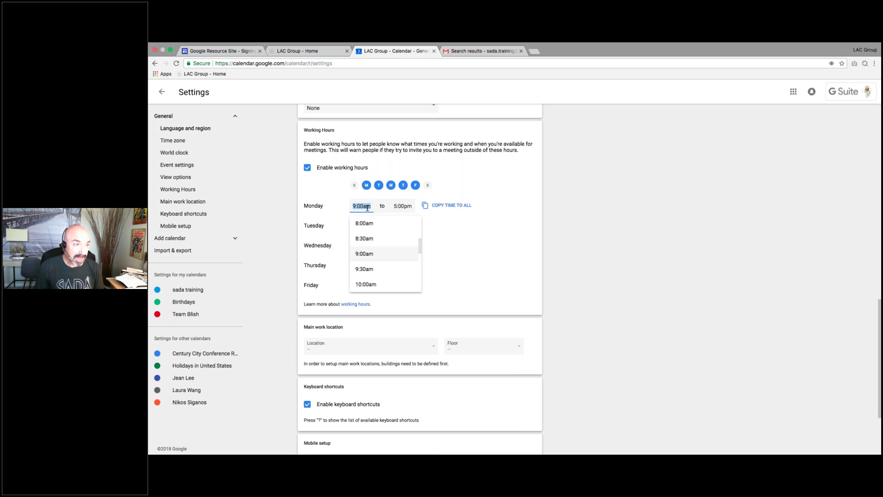
click(364, 238)
click(402, 207)
click(405, 223)
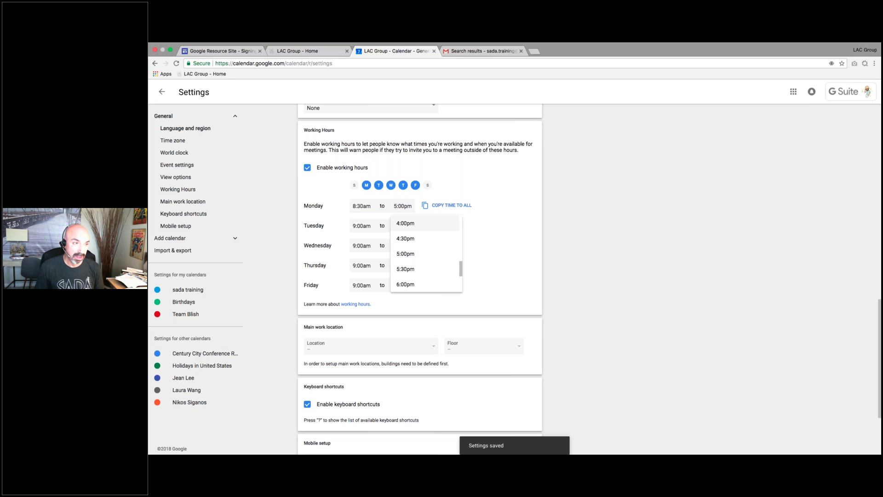
click(430, 208)
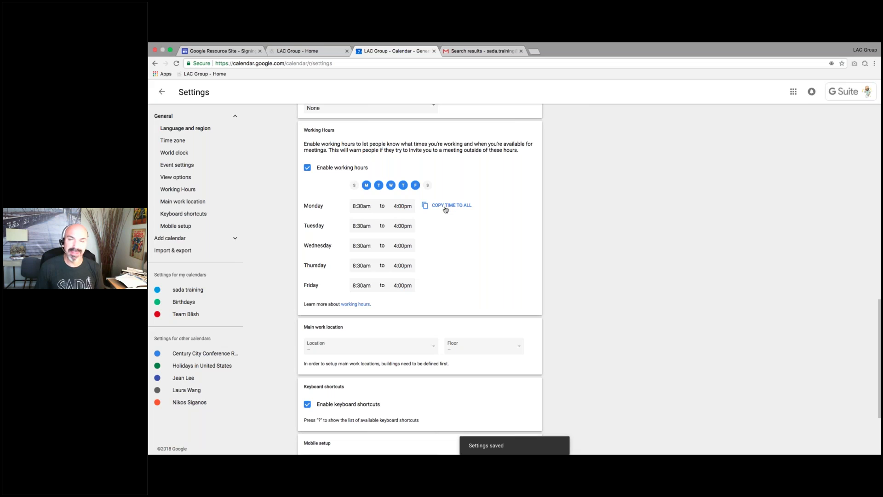
Step: Toggle Saturday on and back off, then open the working hours help article
click(427, 186)
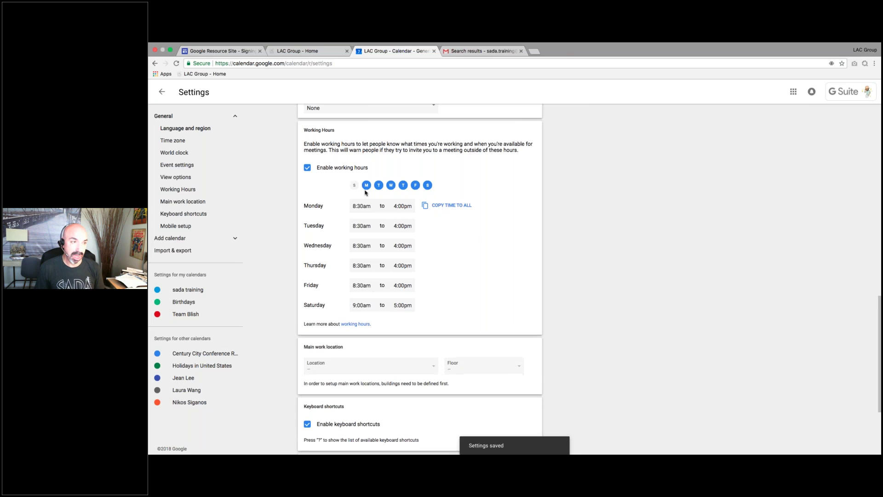
click(427, 186)
click(355, 186)
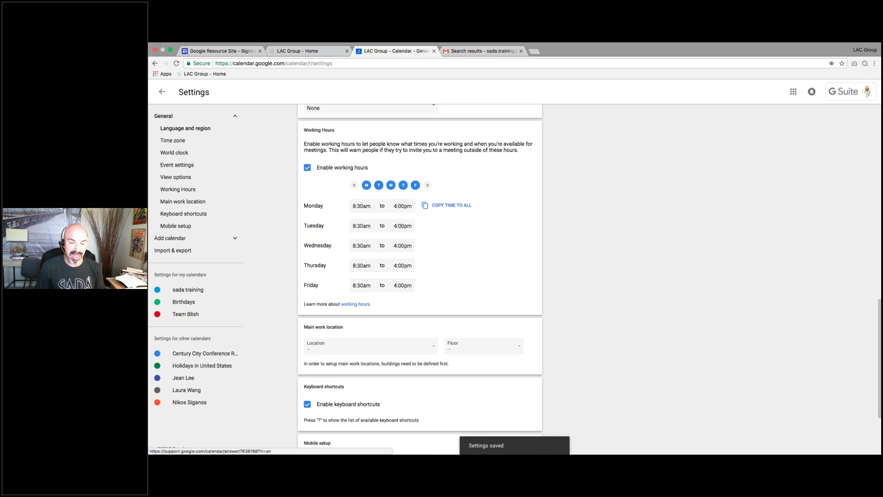
click(357, 304)
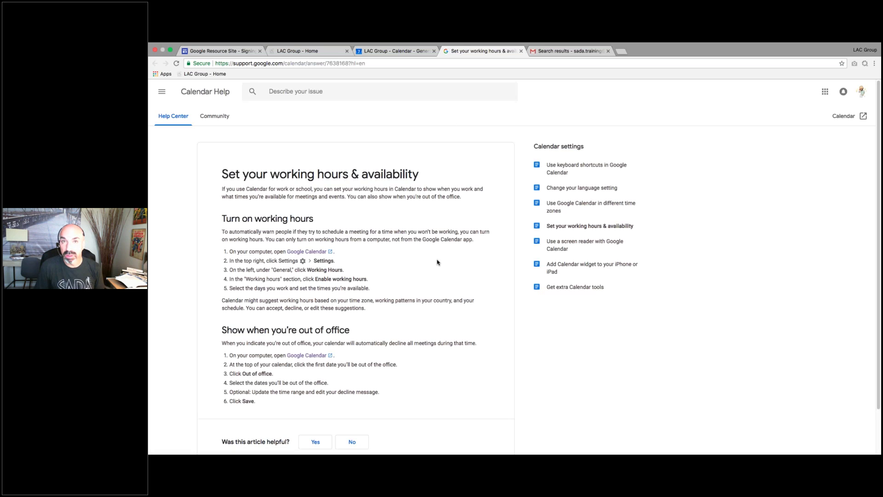
Step: Close the help article and leave Settings for the Wednesday, November 7 day view
click(521, 51)
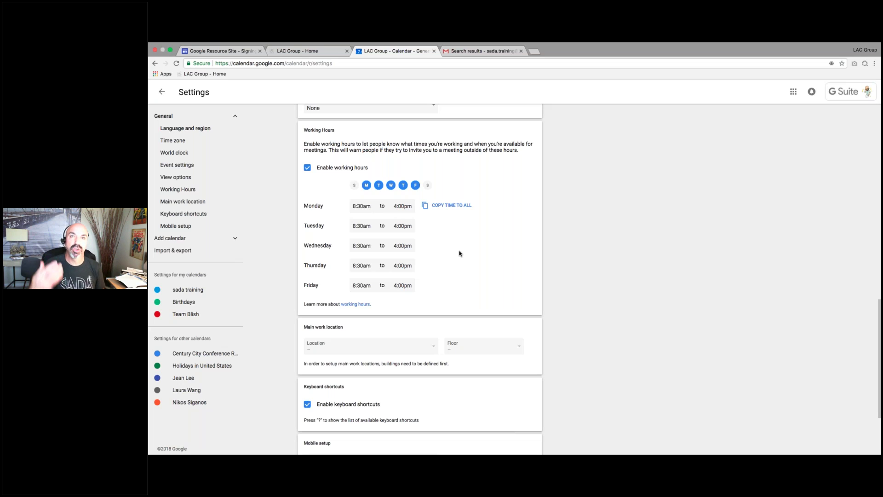
scroll(533, 266, up, 10)
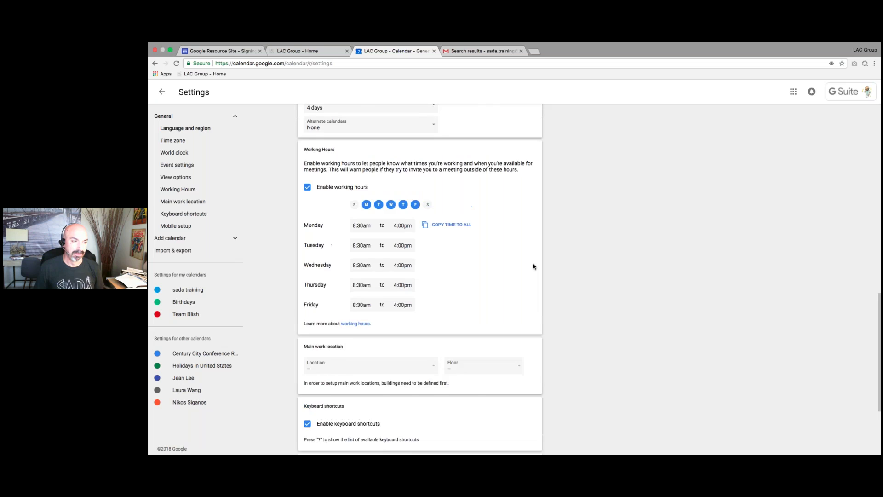
scroll(533, 266, down, 15)
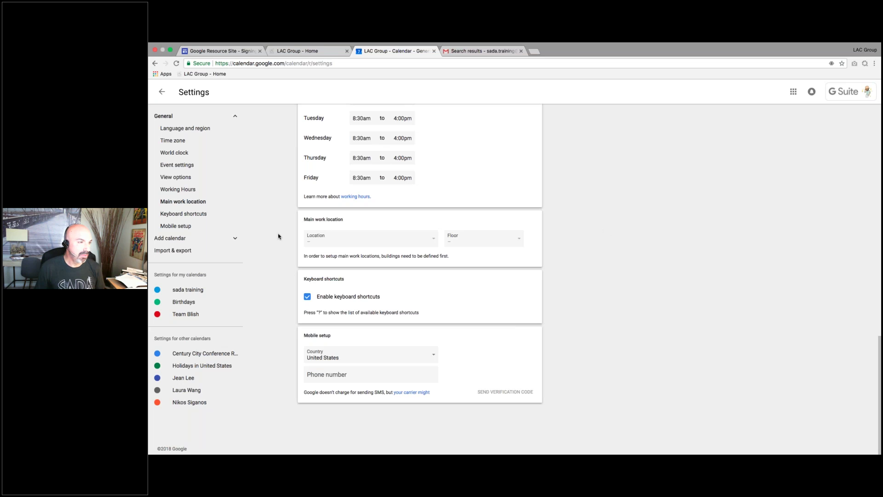
click(161, 94)
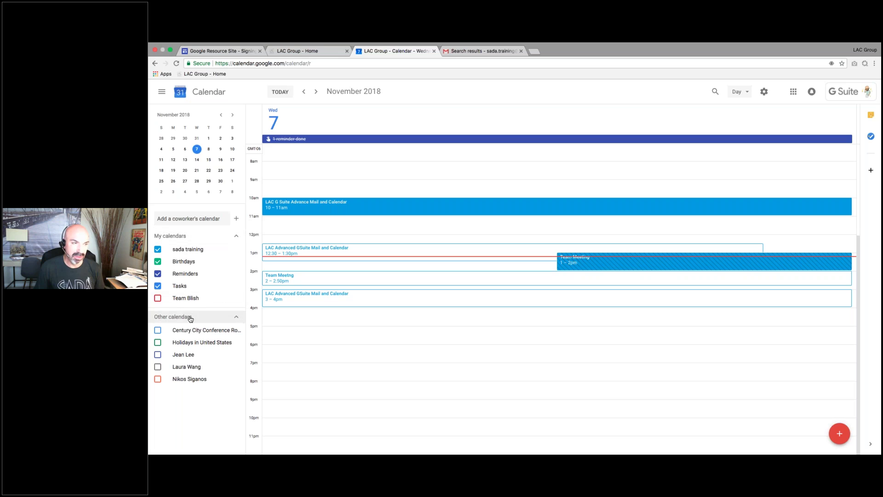
Step: Add a coworker's calendar found by typing 'h', then hide it from the day view
click(174, 218)
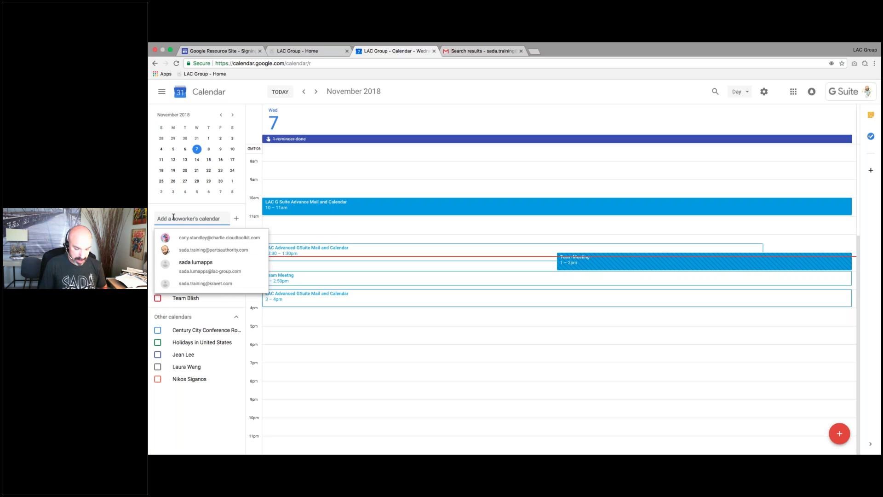
text(h)
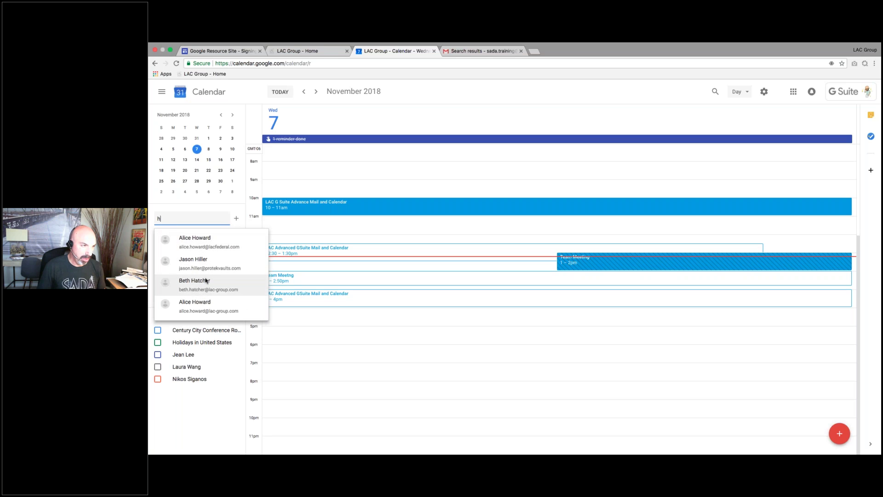
click(202, 245)
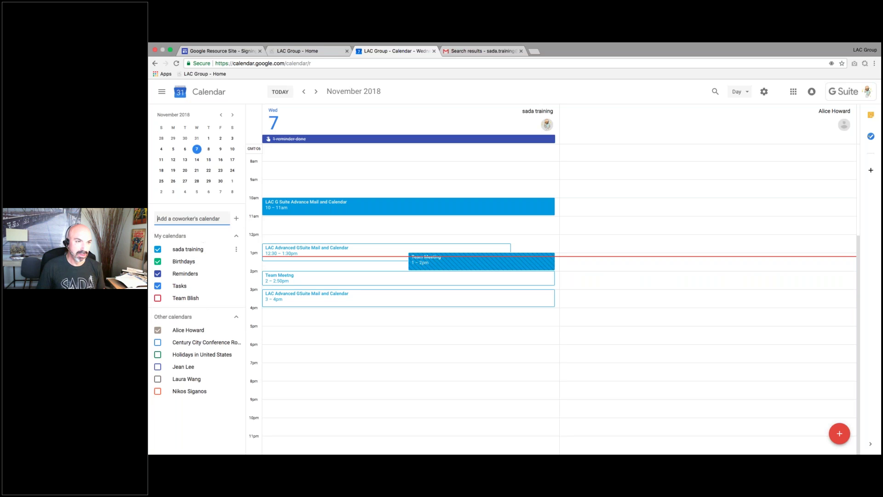
click(158, 331)
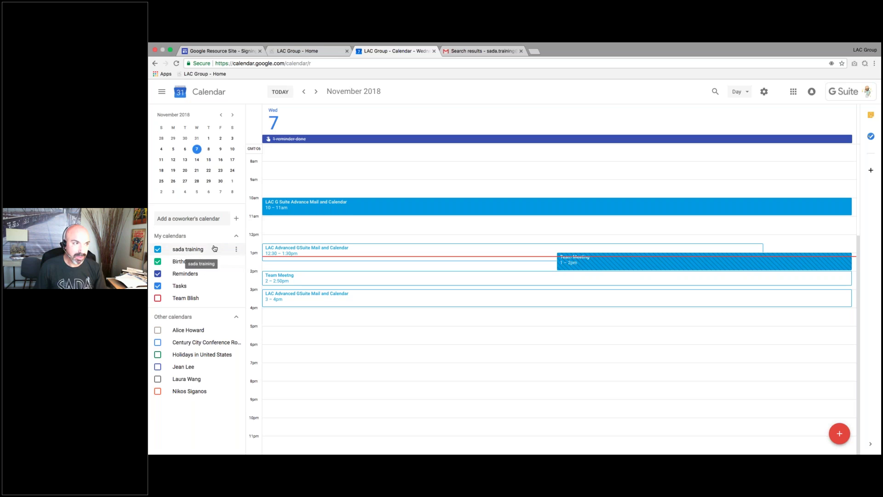
click(236, 252)
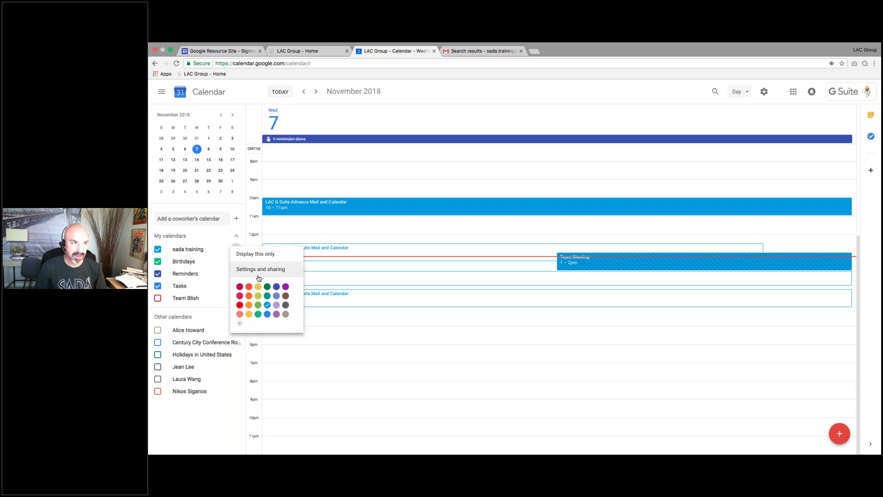
click(269, 270)
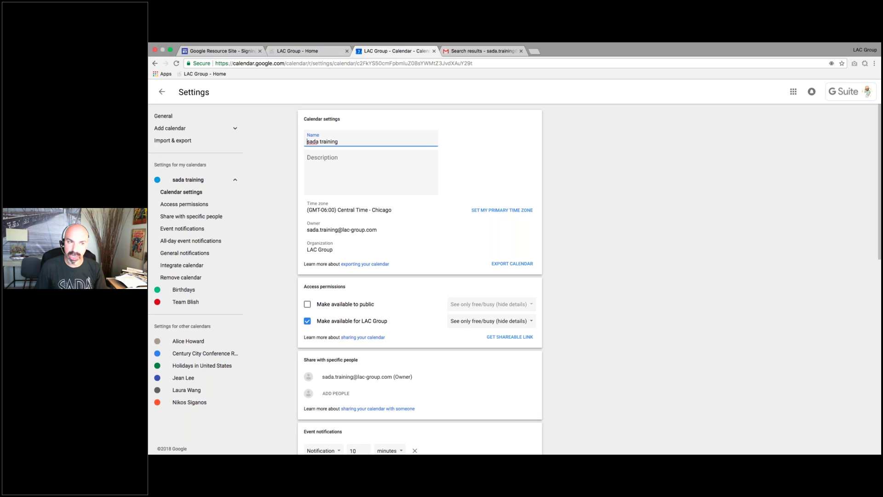
scroll(367, 296, down, 3)
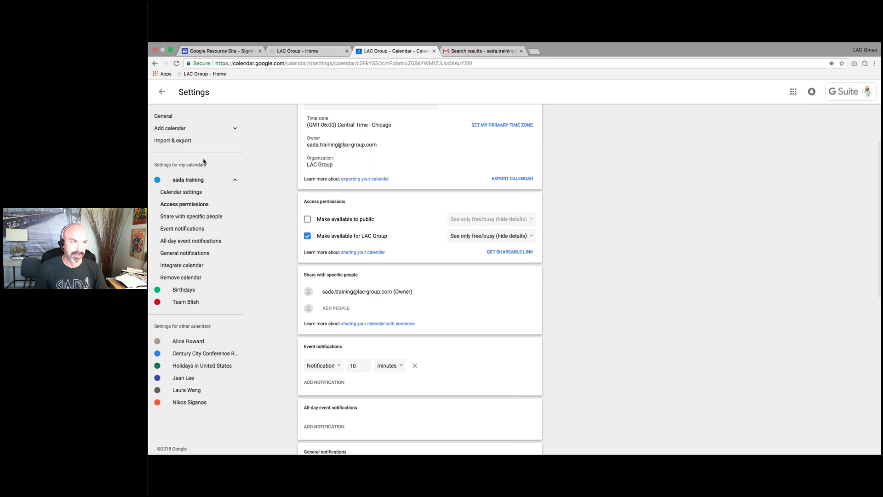
click(160, 97)
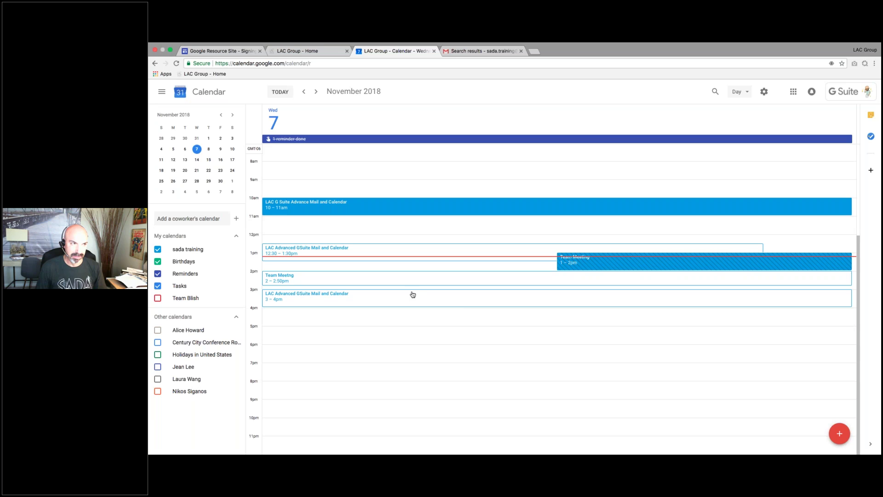
Step: Colour the 10am LAC G Suite Advance Mail and Calendar event Basil green and view its details
right_click(370, 210)
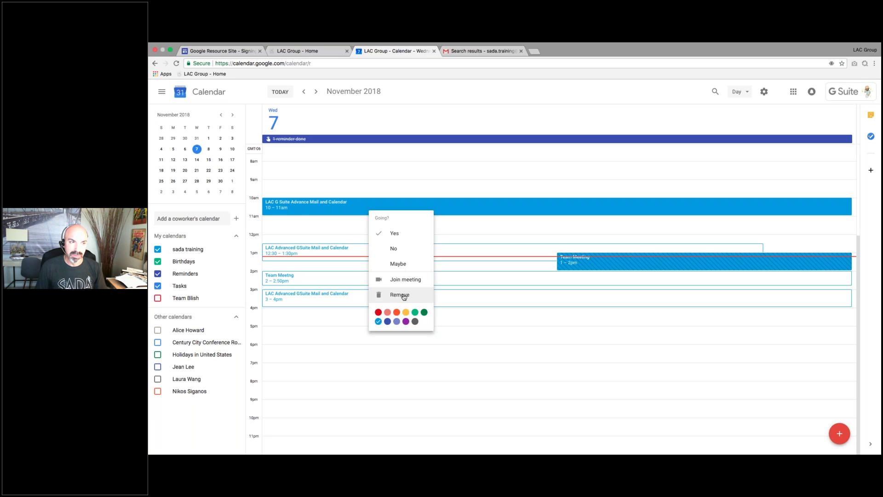
click(424, 315)
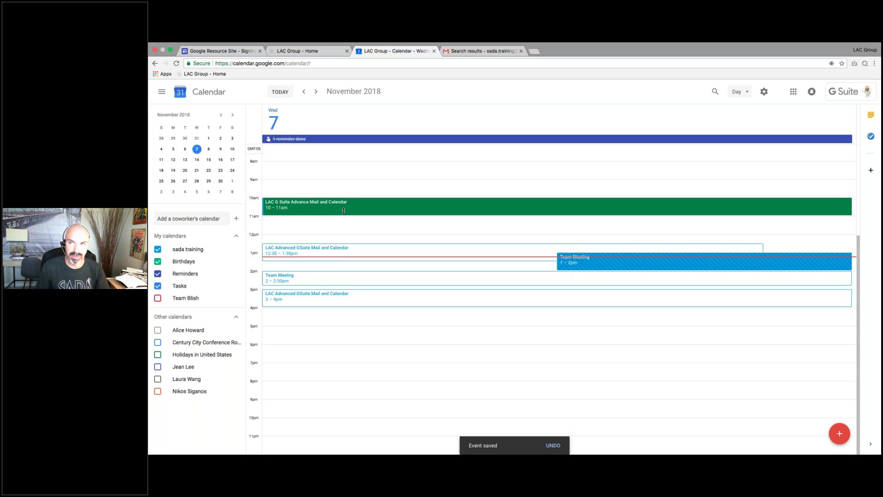
click(434, 211)
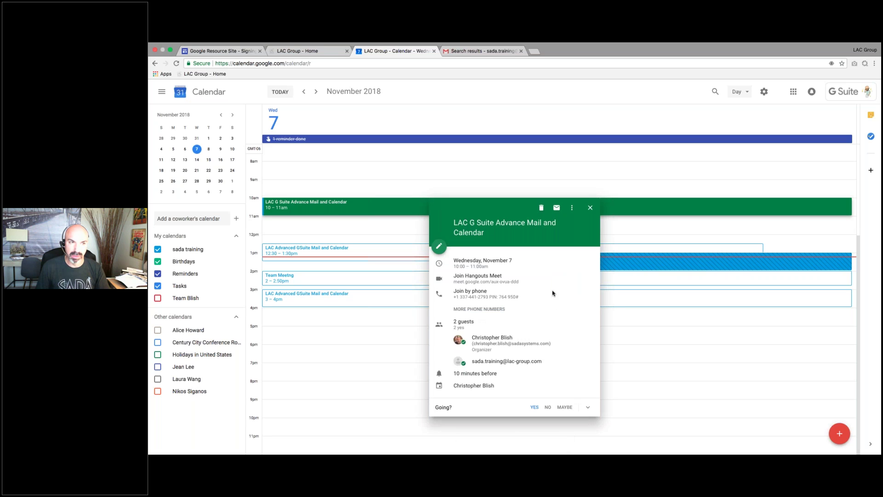
Step: Cancel a draft e-mail to the event's guests, then duplicate the training event
click(556, 210)
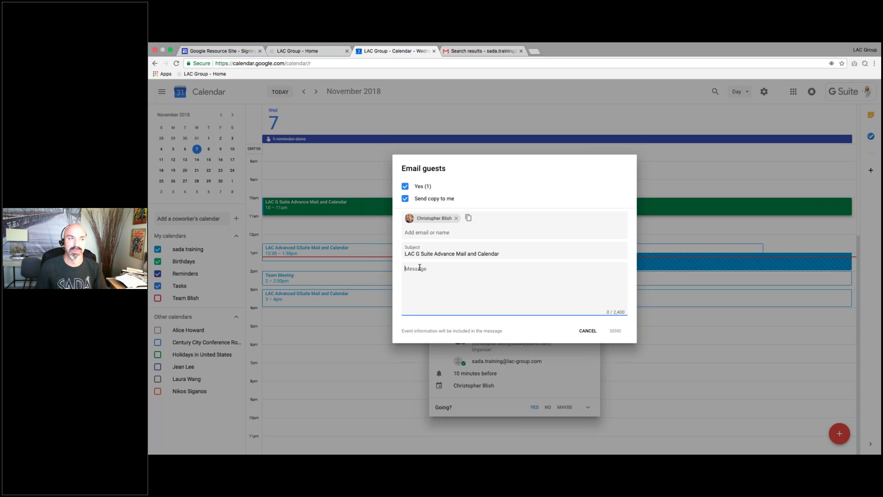
click(586, 331)
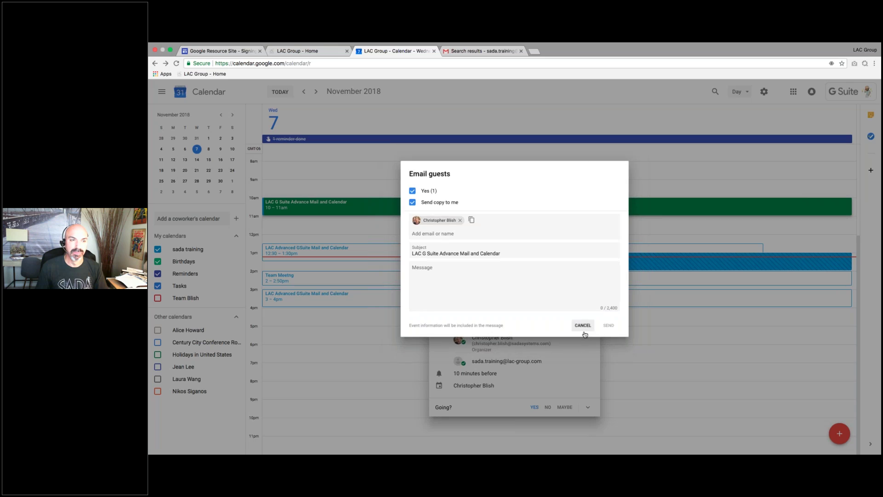
click(572, 208)
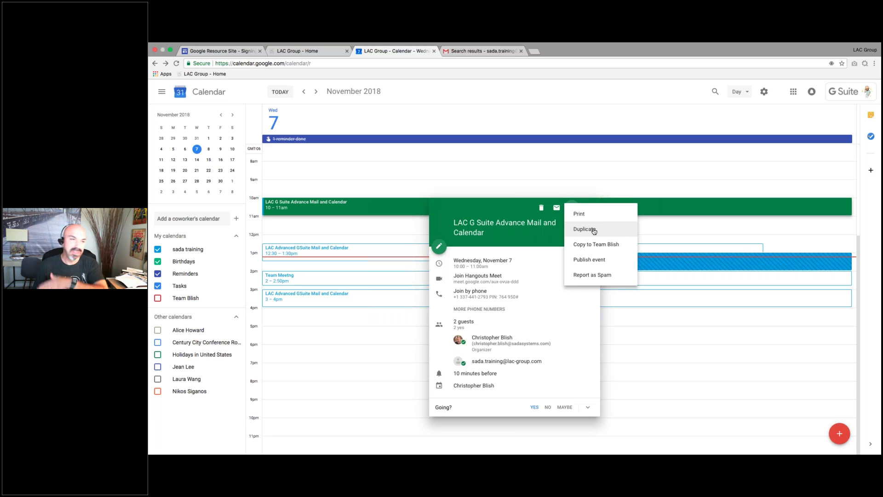
click(593, 230)
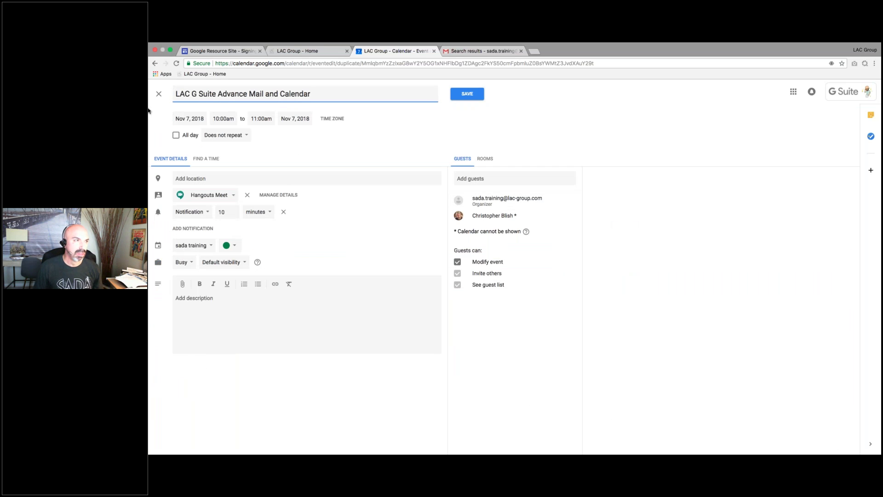
click(191, 118)
click(227, 182)
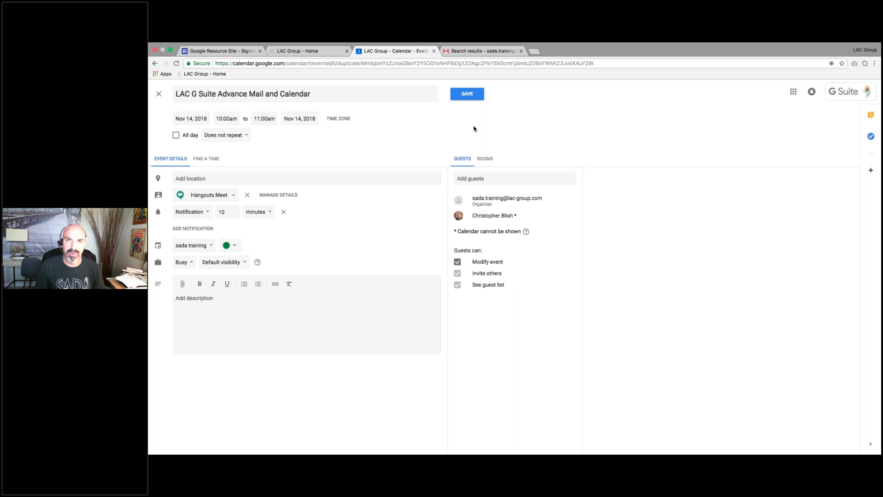
click(159, 94)
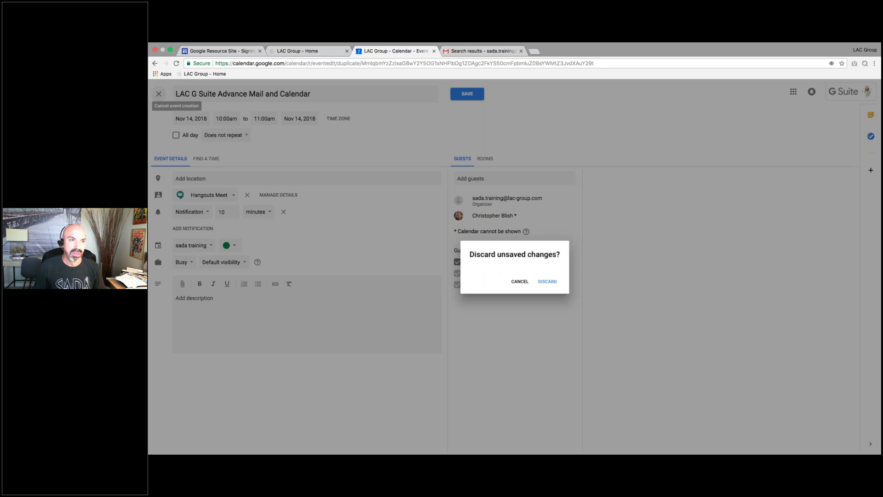
click(549, 283)
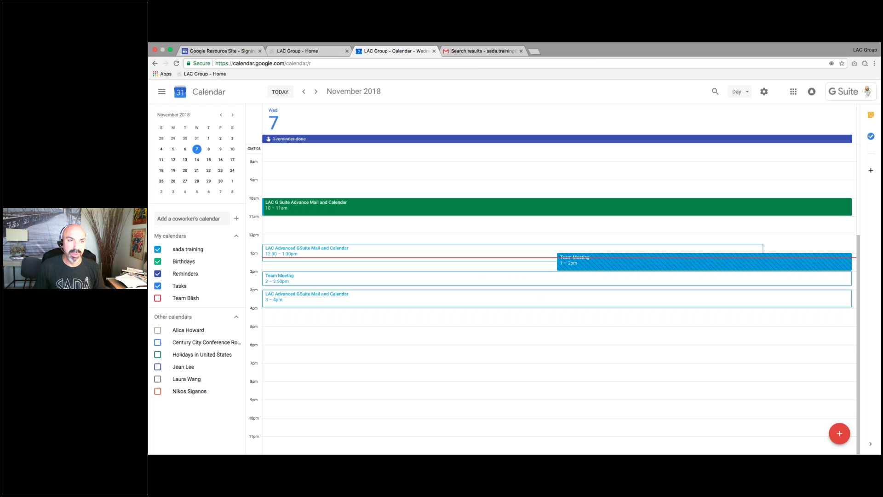
click(473, 210)
click(572, 208)
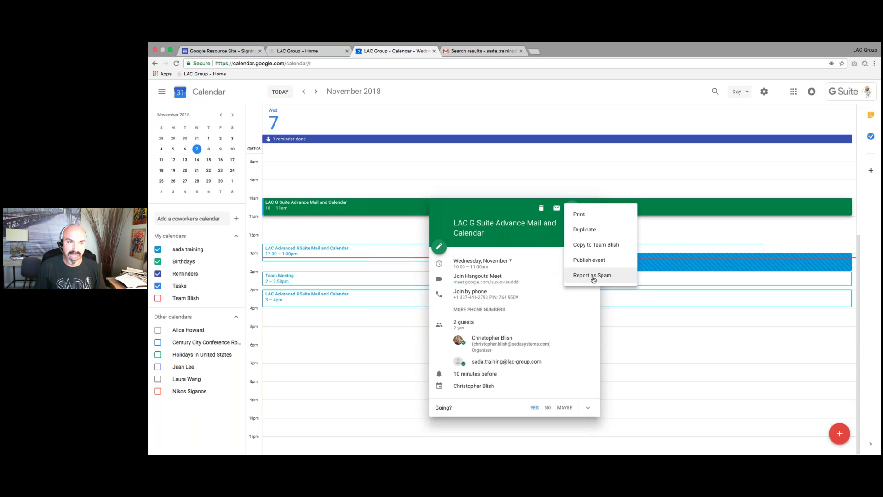
Step: Join the training event's Hangouts Meet call, close the Meet tab, and reopen the event
click(557, 302)
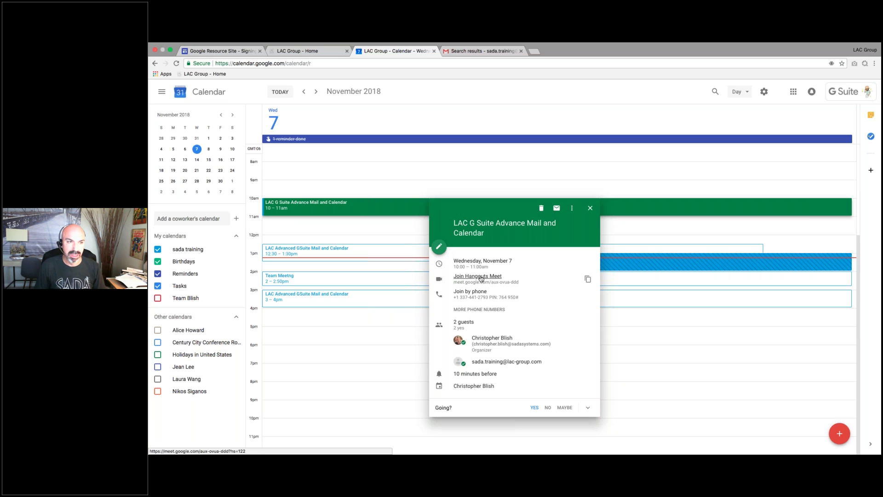
click(481, 278)
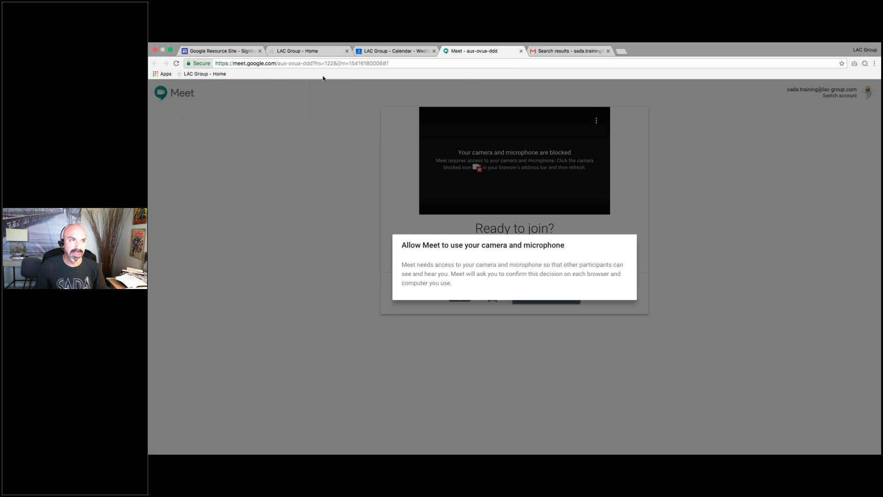
click(520, 51)
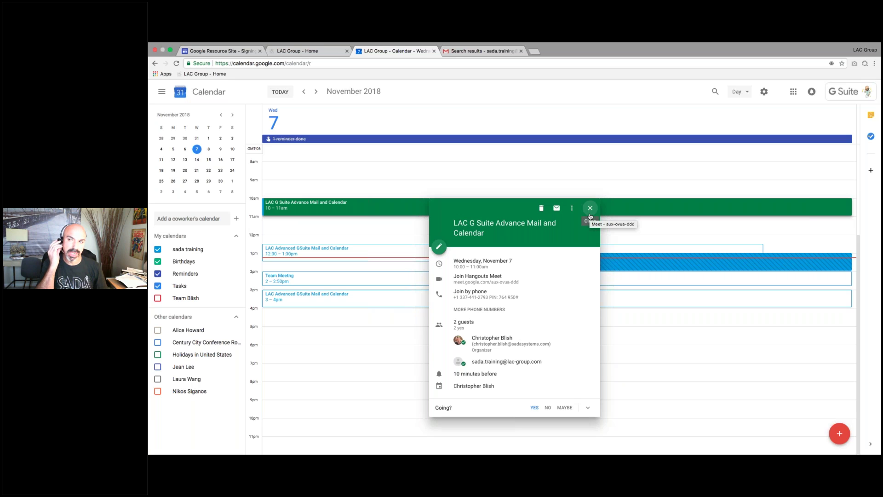
click(589, 214)
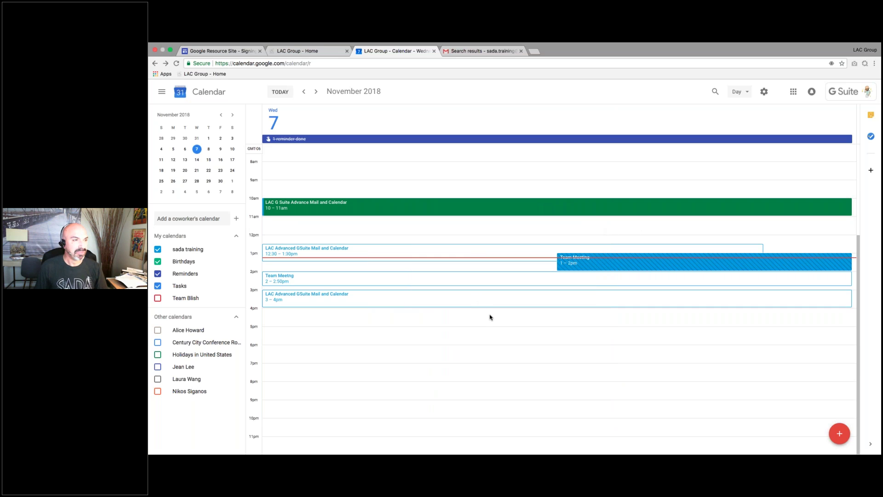
click(444, 212)
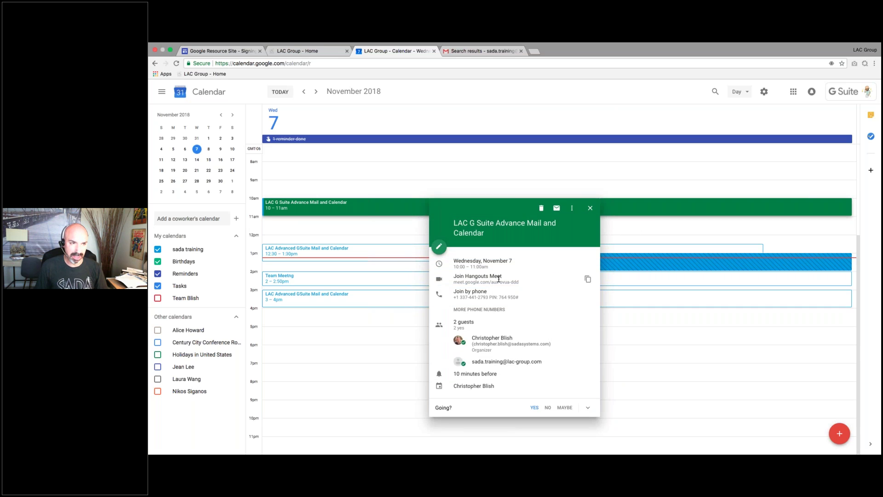
Step: Copy the meeting link and guest e-mails, cancel an RSVP note, and close the details
click(588, 279)
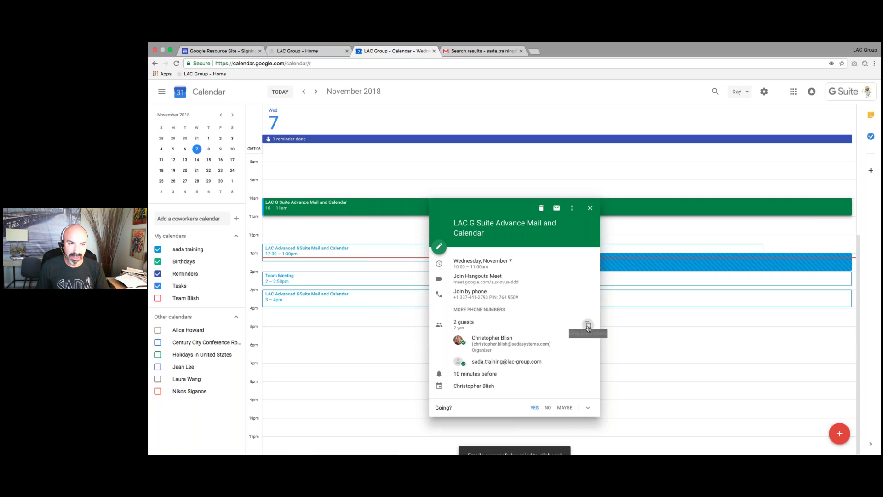
click(587, 325)
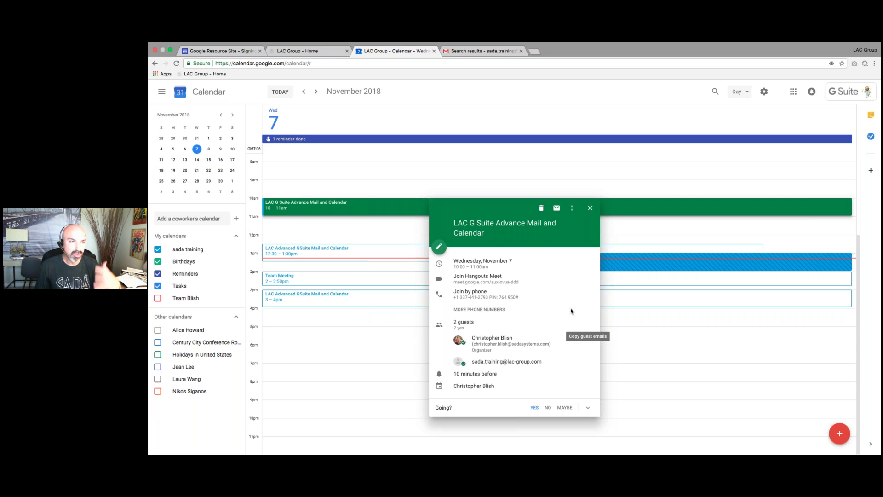
click(587, 407)
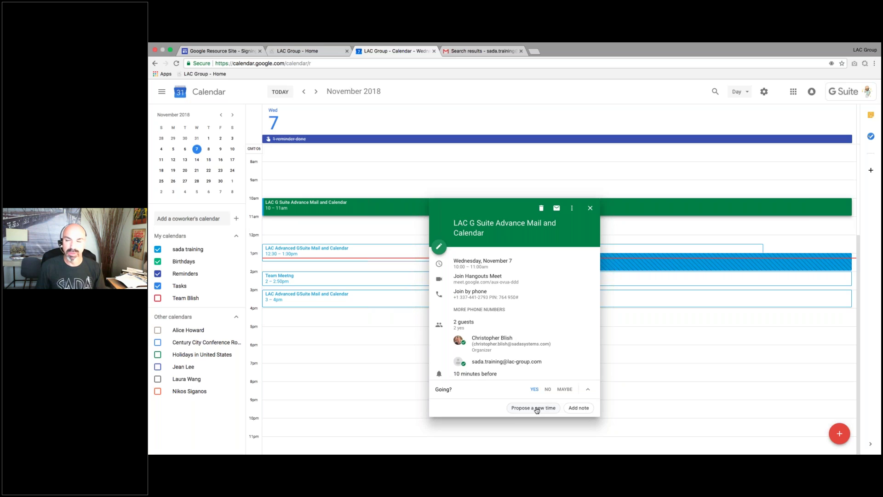
click(578, 408)
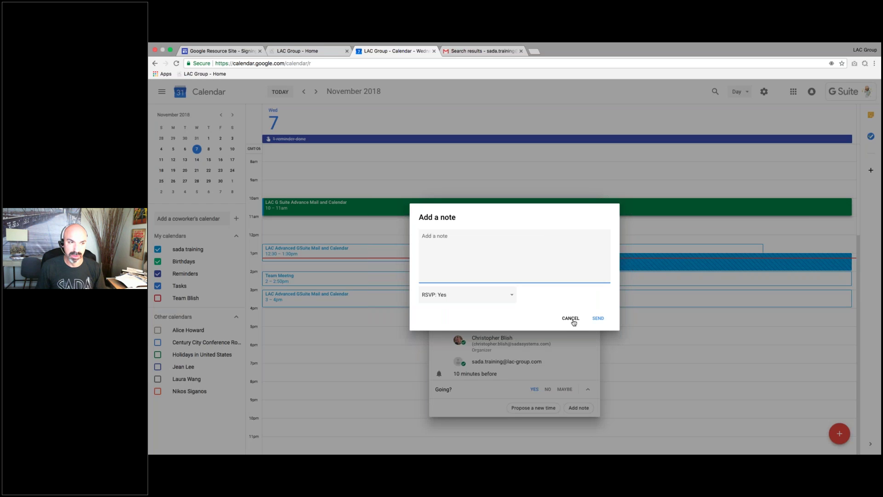
click(510, 297)
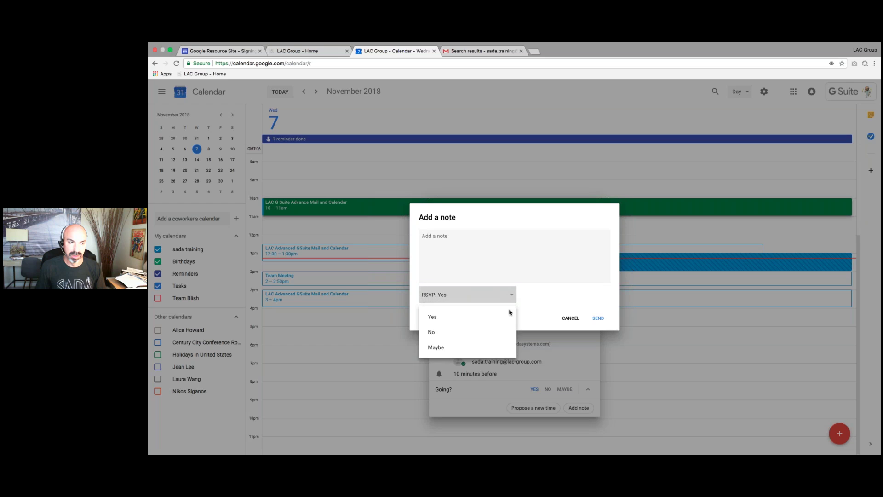
click(542, 316)
click(563, 318)
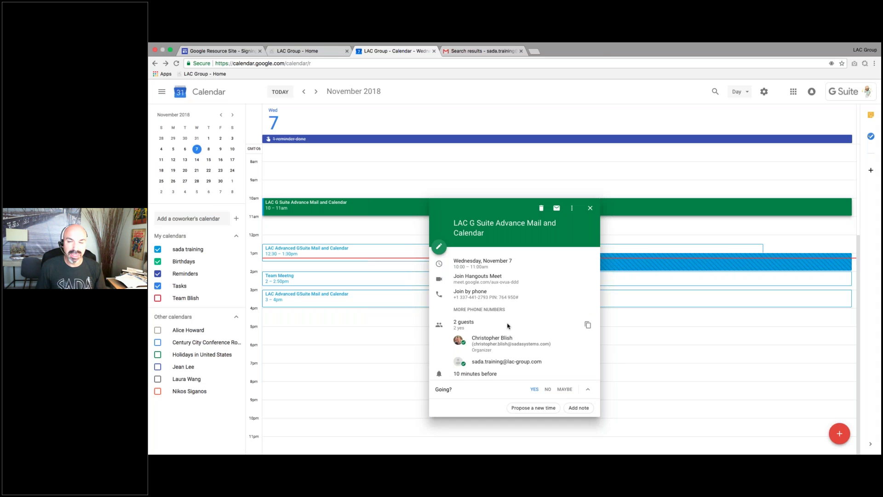
click(589, 208)
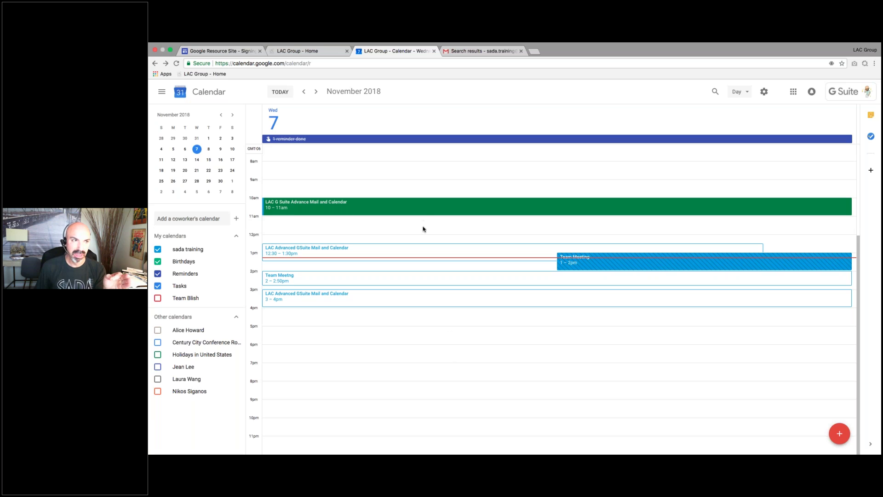
Step: Add a third guest to the 10–11am training event, save, send the invitation, then undo
click(426, 212)
click(480, 178)
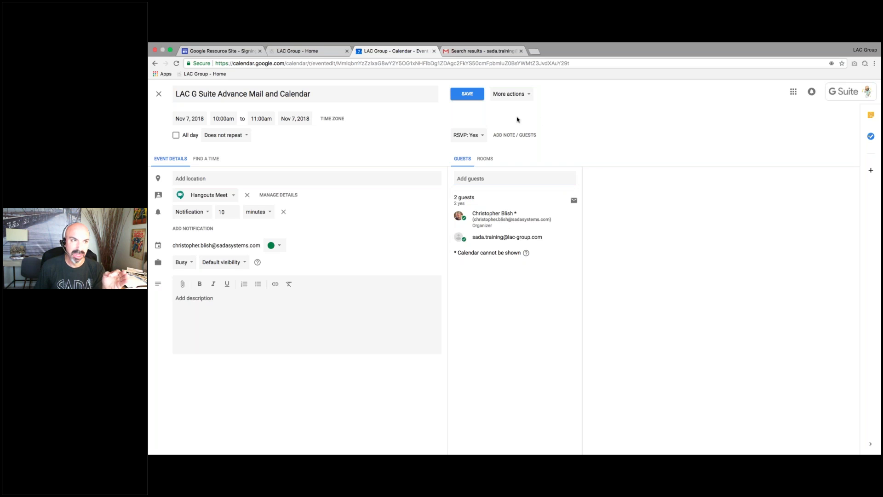
click(484, 178)
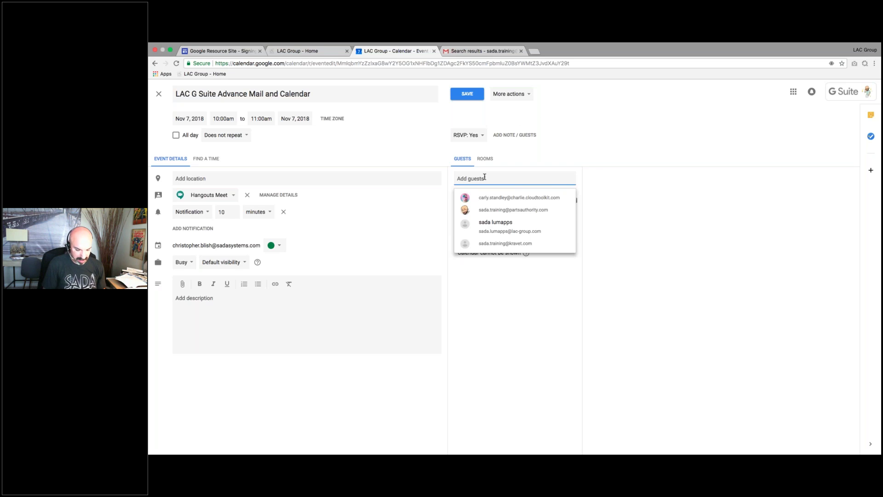
text(hel)
click(493, 207)
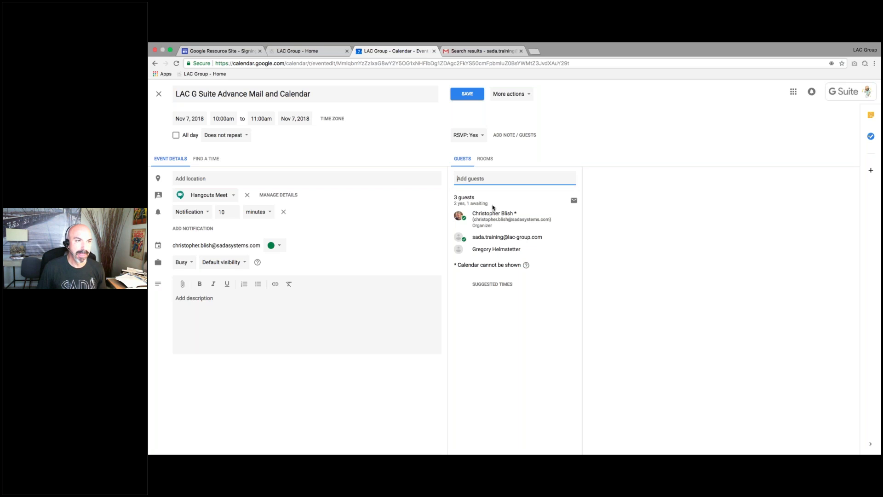
click(472, 99)
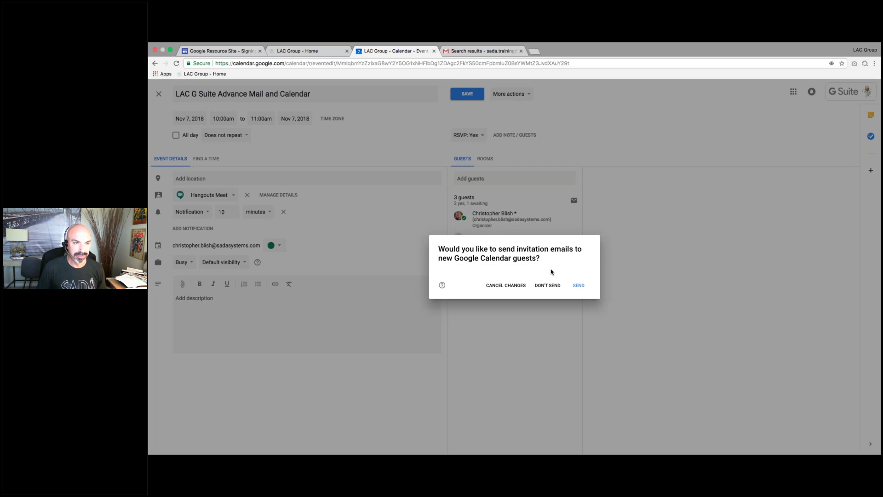
click(578, 286)
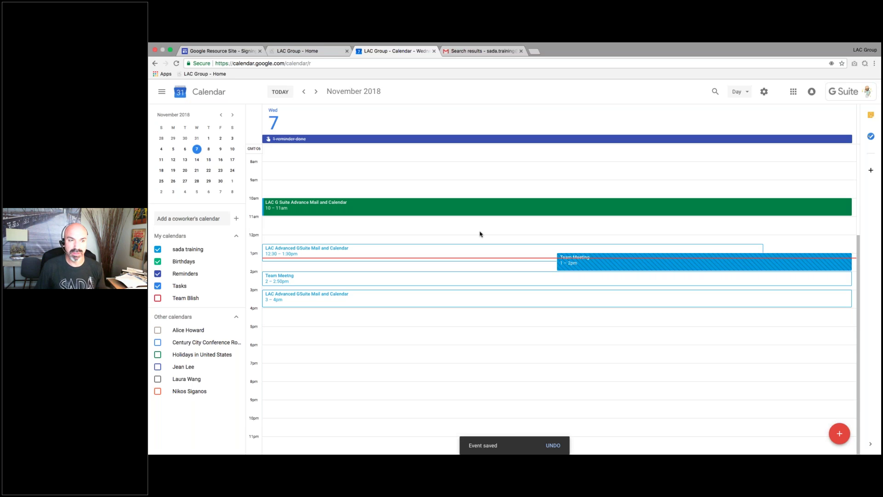
click(554, 448)
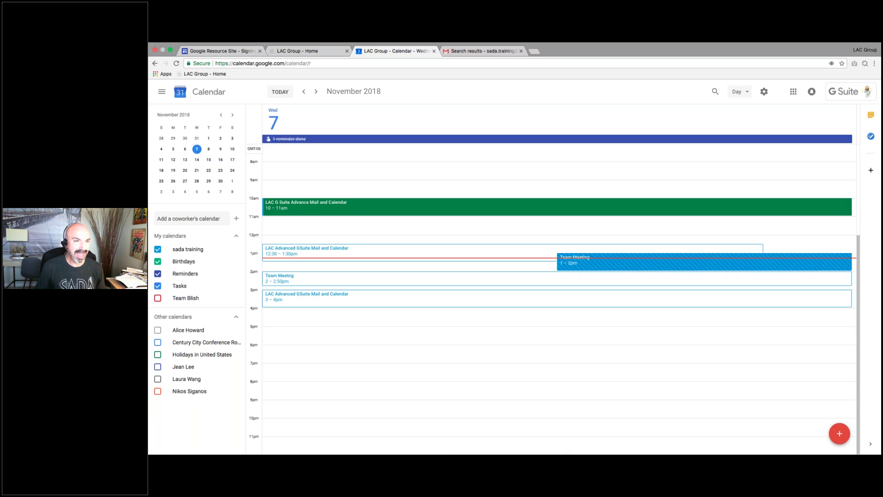
double_click(385, 208)
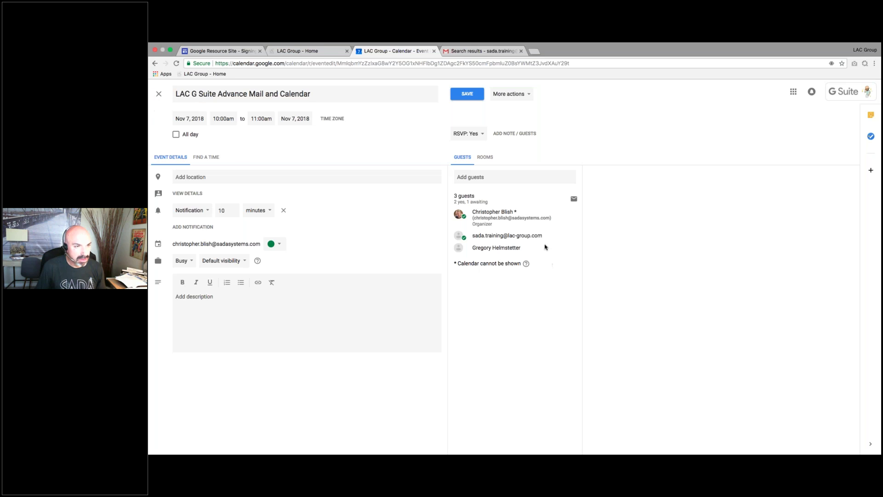
click(158, 94)
right_click(413, 209)
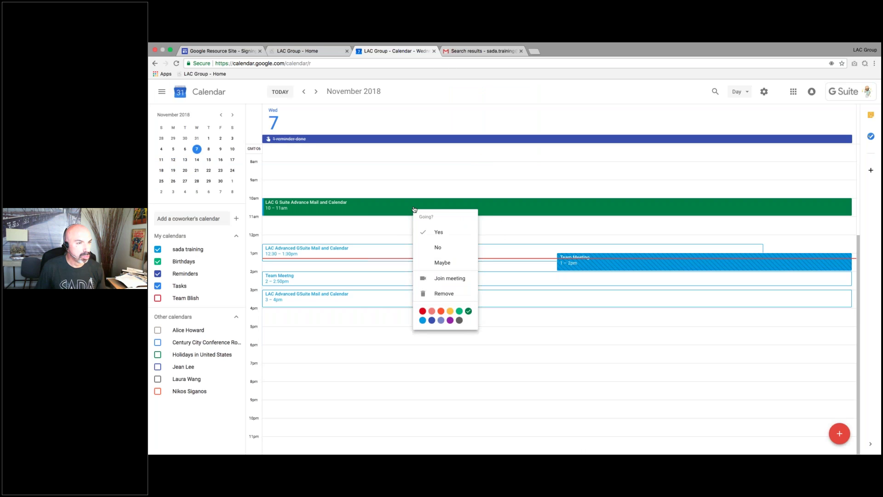
click(533, 213)
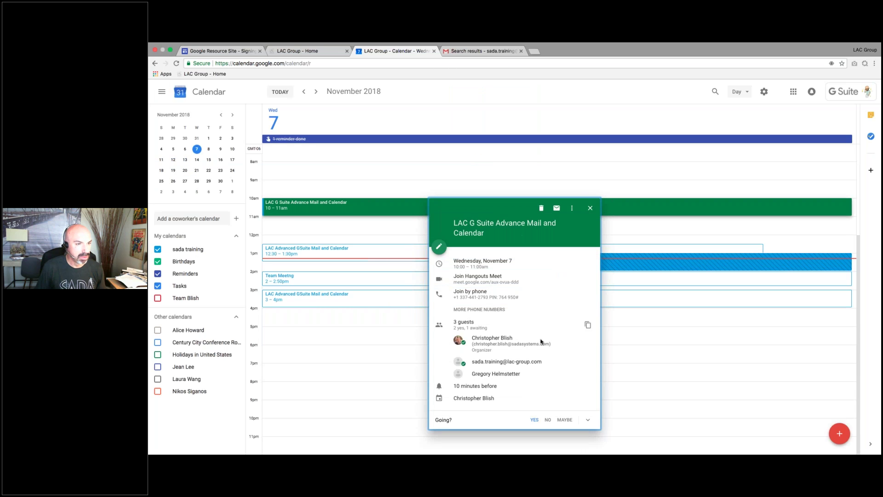
click(476, 375)
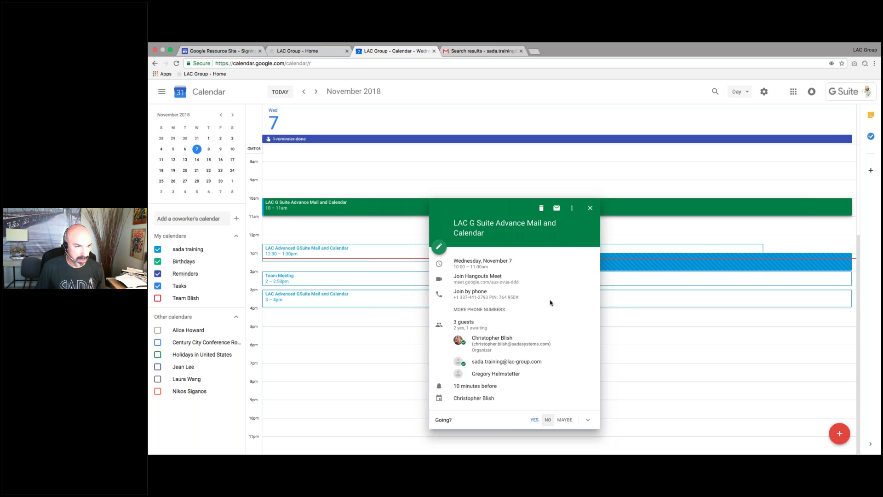
click(589, 209)
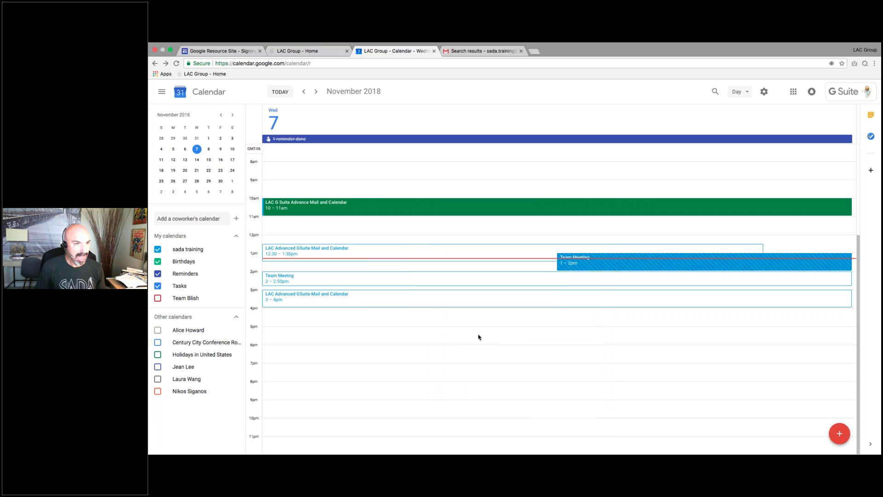
click(611, 267)
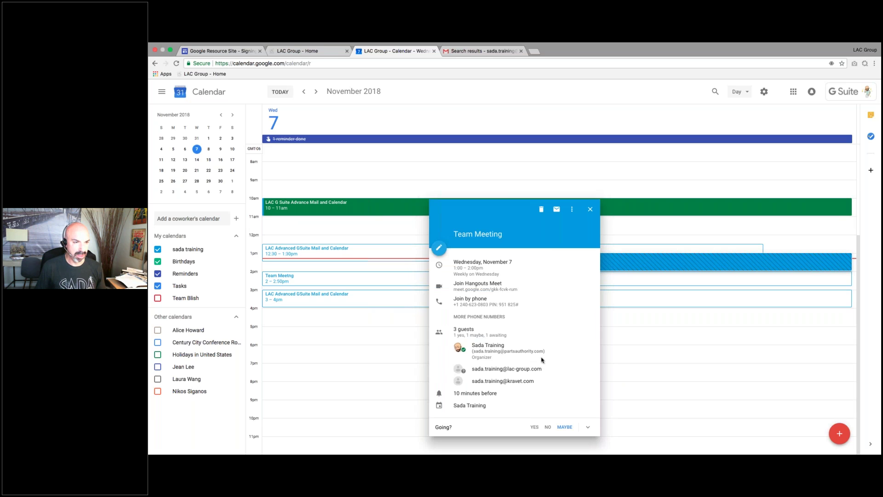
click(589, 209)
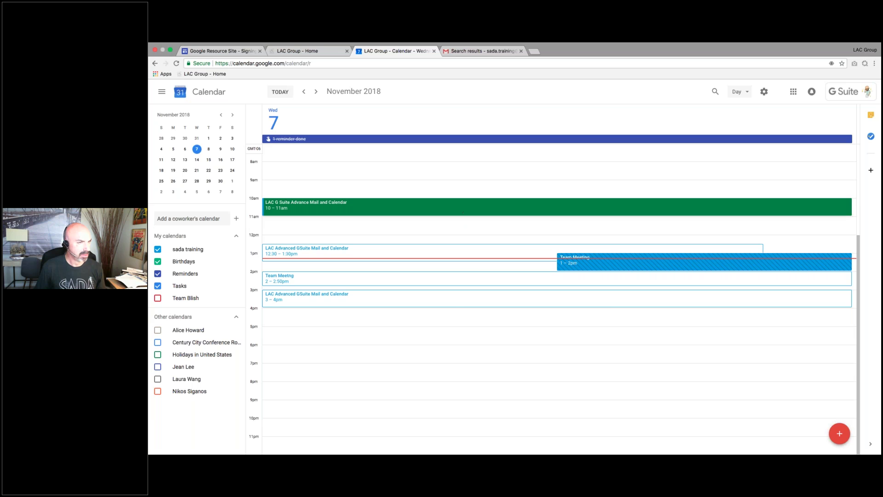
click(464, 213)
click(588, 211)
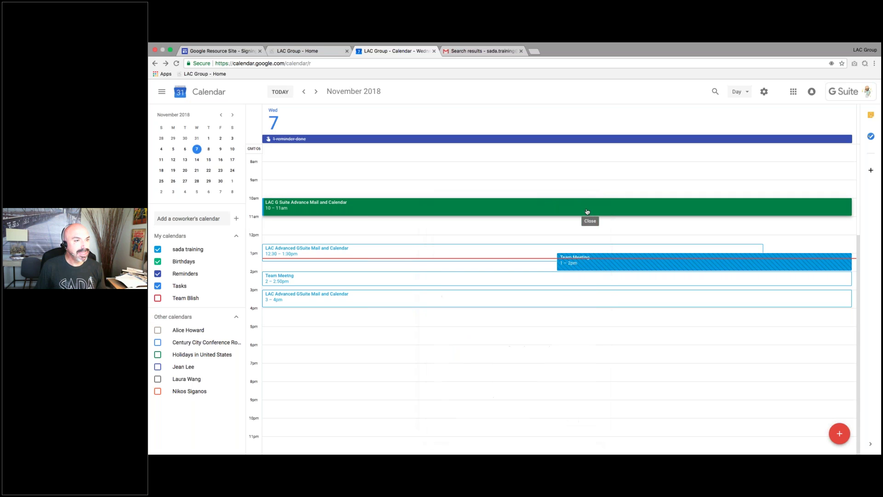
click(450, 214)
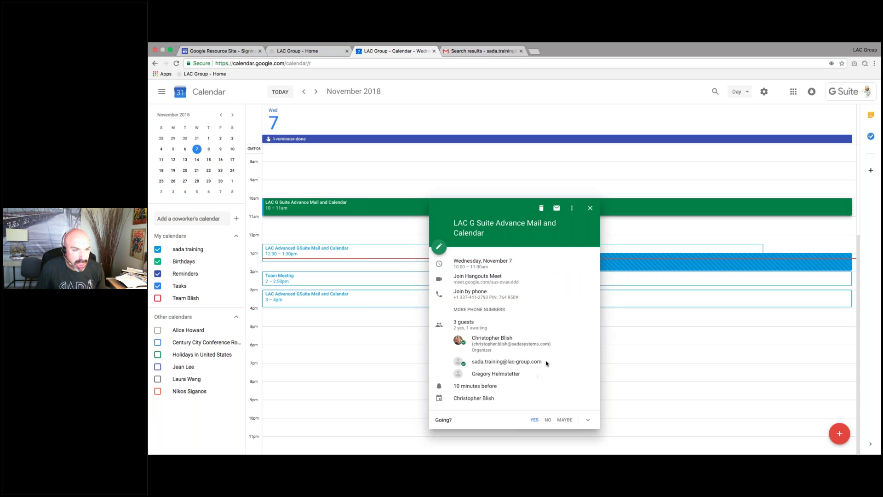
click(439, 246)
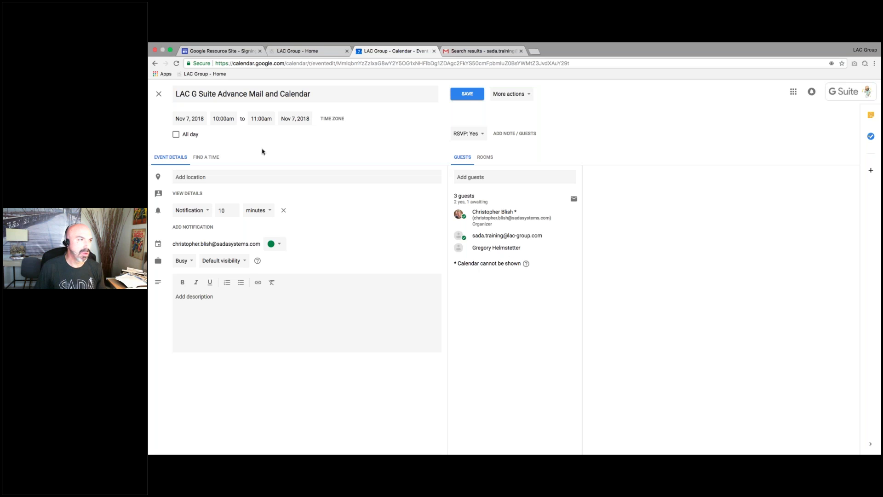
click(159, 94)
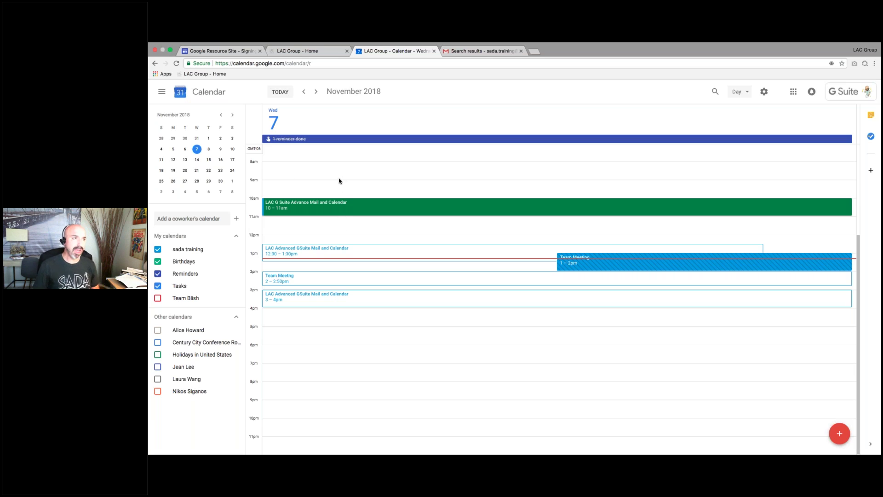
click(220, 148)
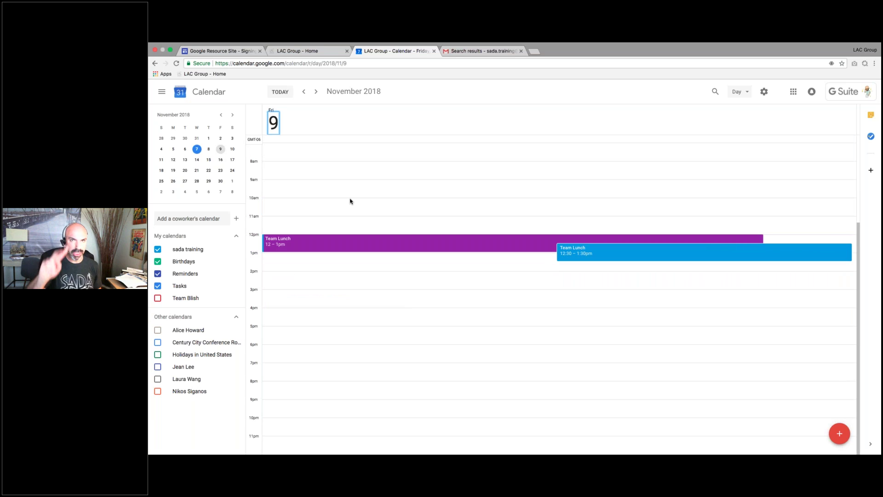
Step: Drag out a 7:30am–6:35pm Friday entry titled PTO and dismiss the out-of-office tip
drag(351, 160, 369, 356)
text(PTO)
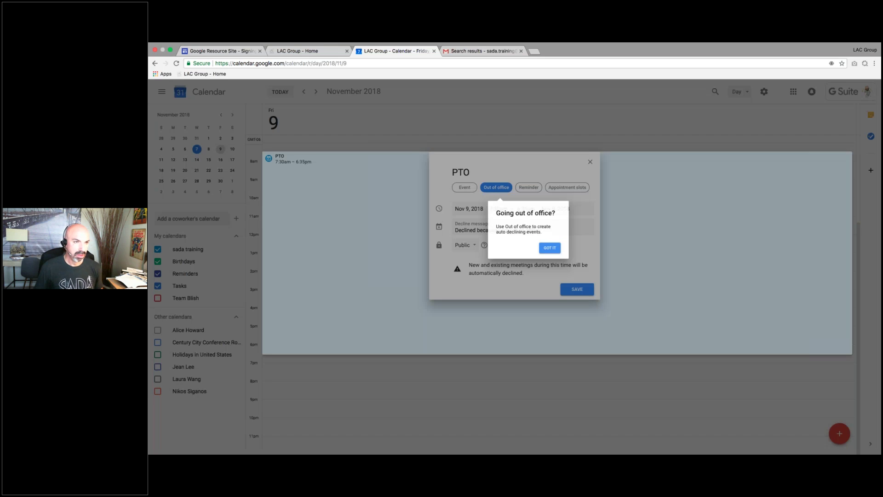
click(550, 247)
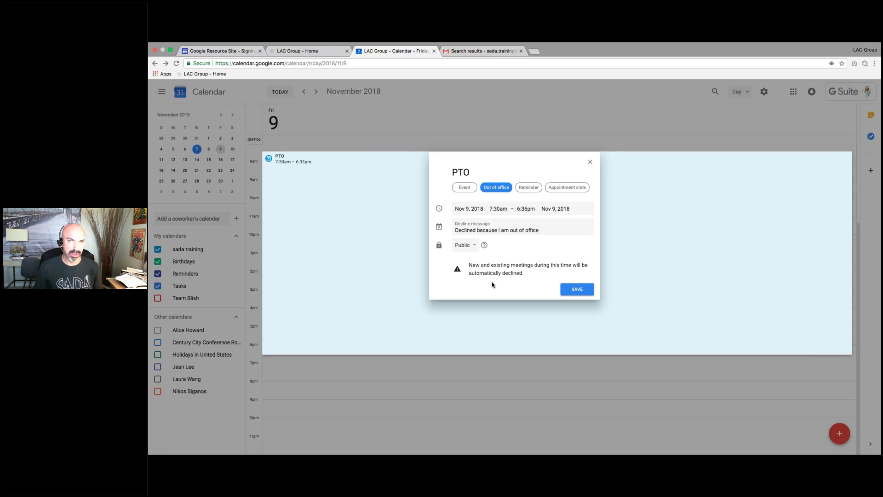
Step: Back out of two save confirmations and discard the PTO out-of-office draft
click(573, 289)
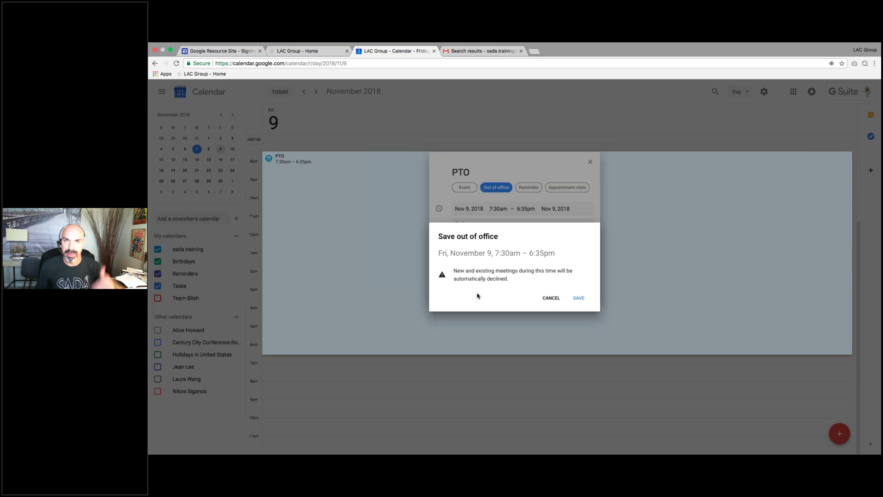
click(551, 298)
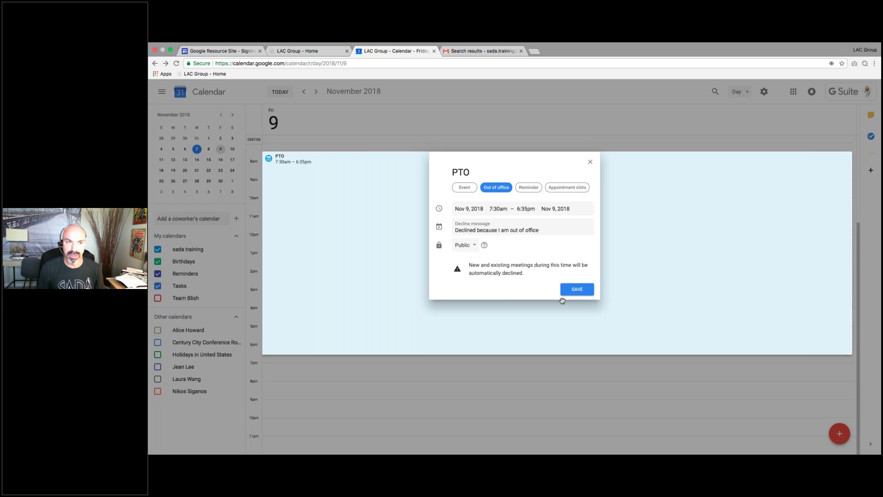
click(575, 290)
click(550, 298)
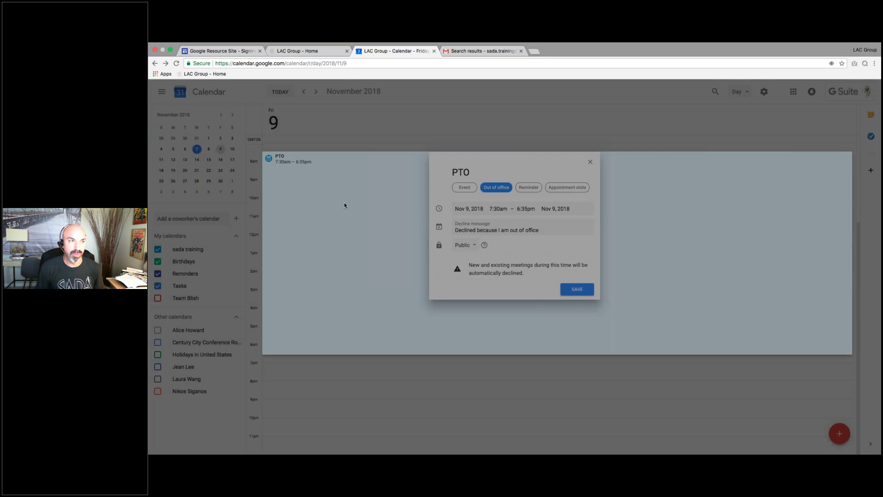
click(591, 162)
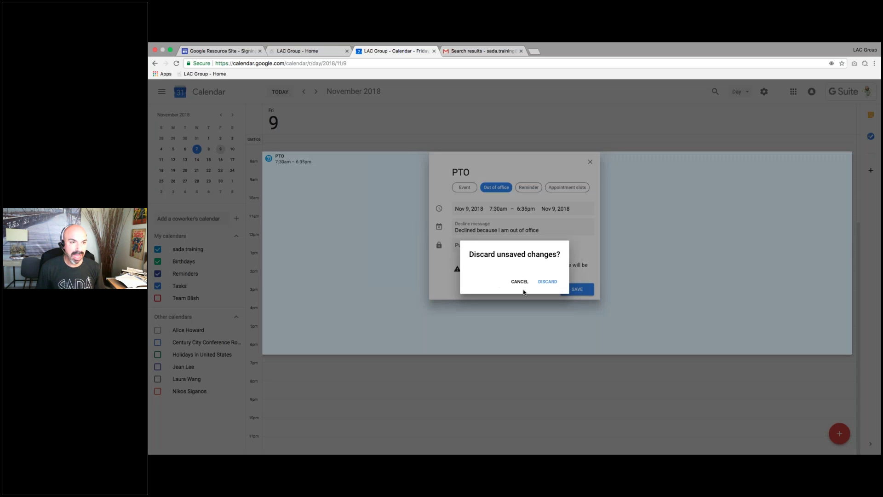
click(546, 281)
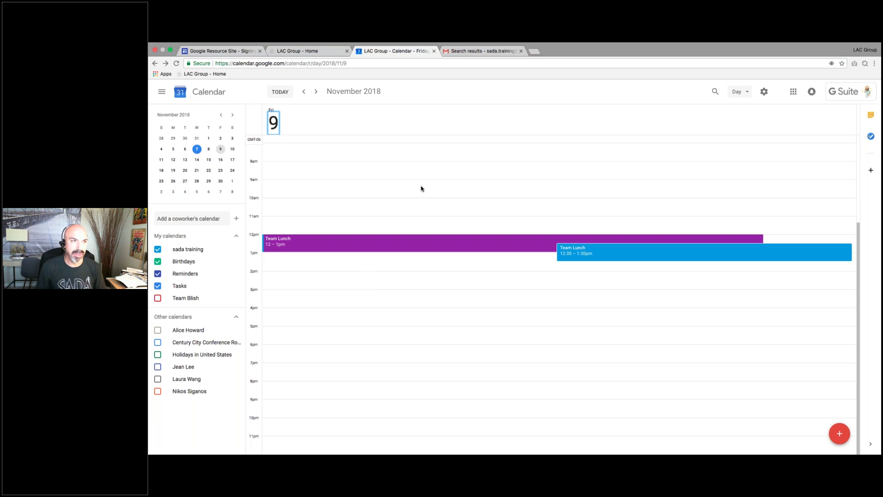
key(c)
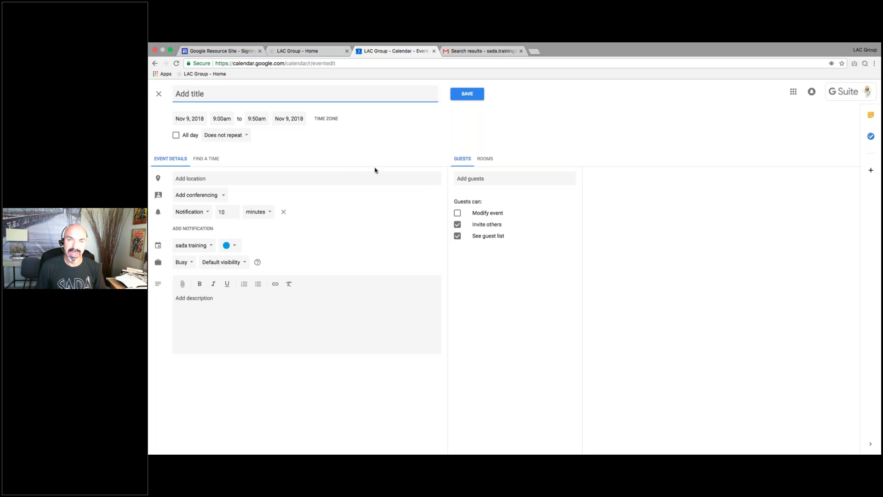
Step: Create a PTO event from 8:00am to 5:00pm, ending November 12, and save it
text(PTO)
click(193, 118)
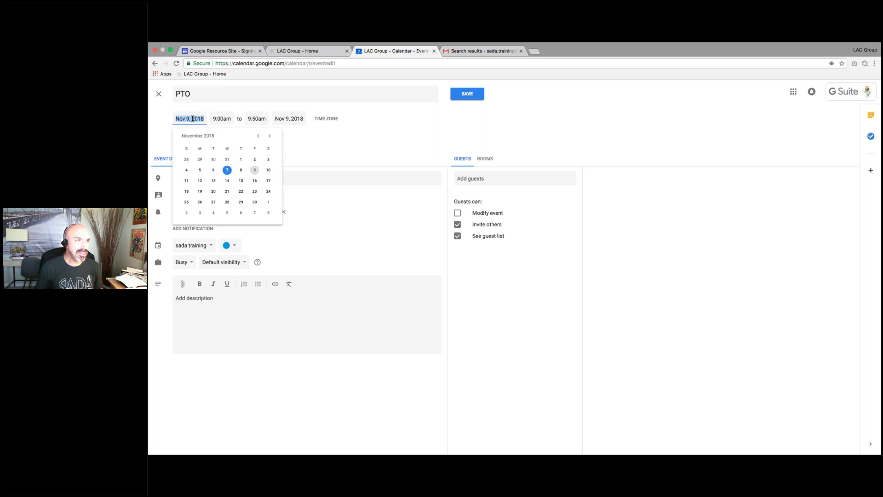
click(289, 119)
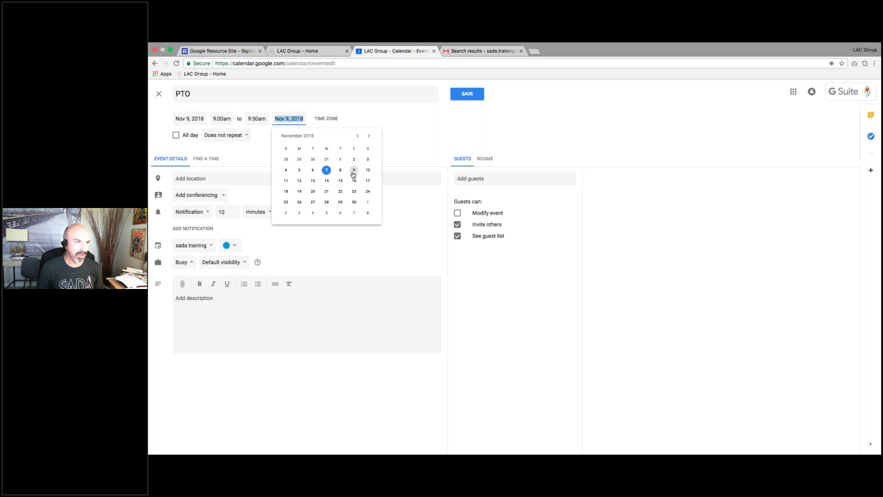
click(299, 181)
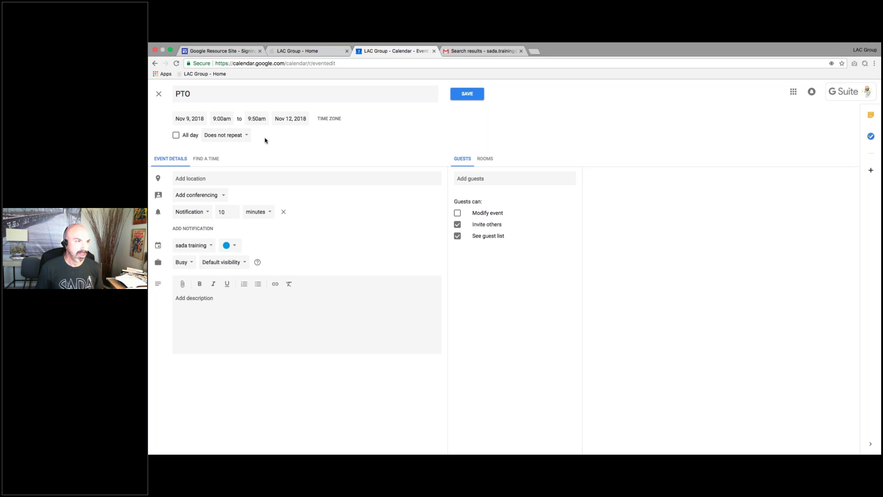
click(216, 117)
click(228, 136)
click(252, 120)
drag(314, 156, 317, 181)
click(290, 179)
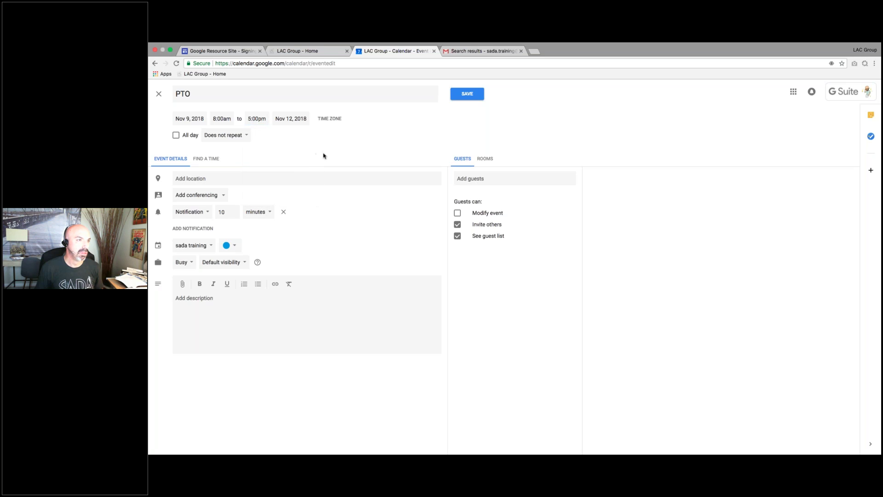
click(467, 93)
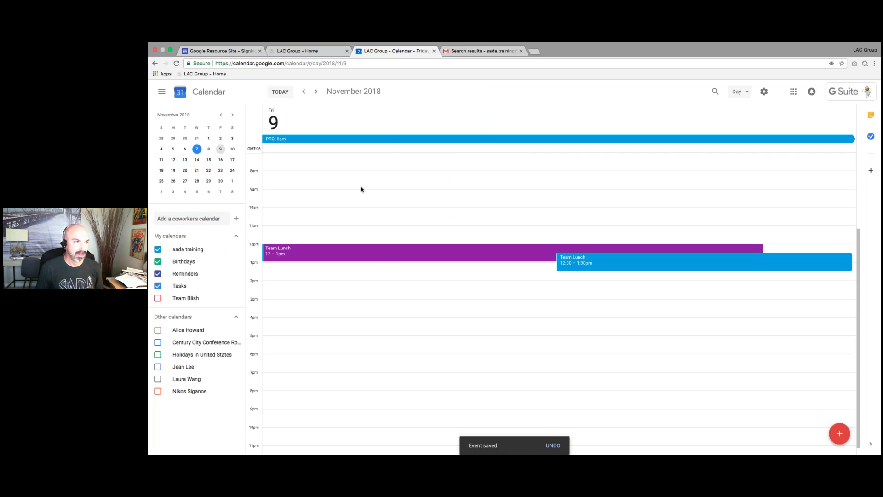
Step: Reopen the PTO event, correct its end date to November 9, and save
click(386, 140)
click(385, 141)
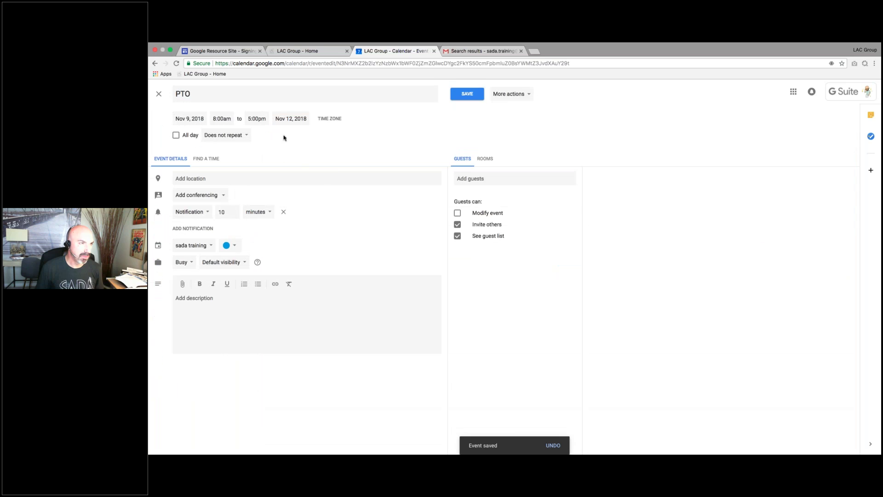
click(279, 118)
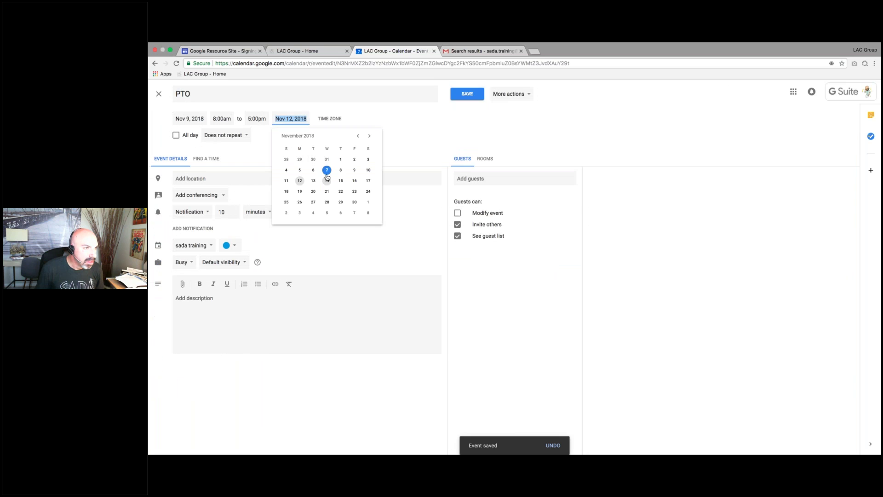
click(354, 170)
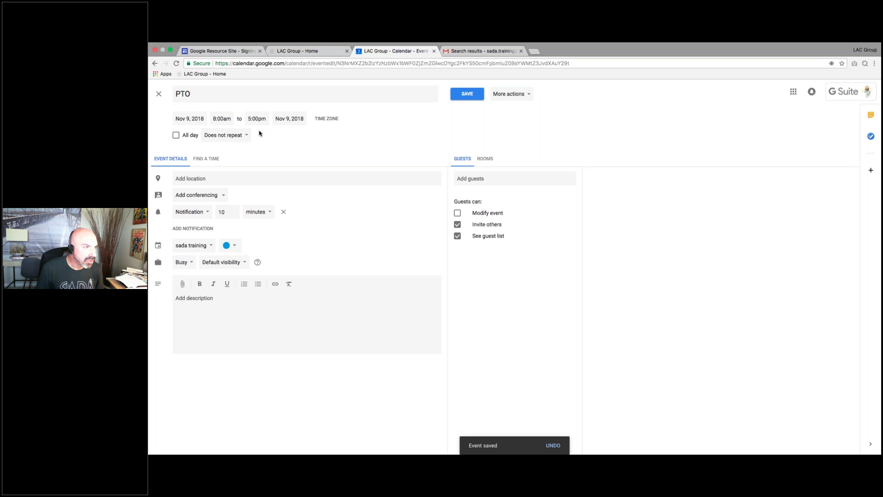
click(465, 95)
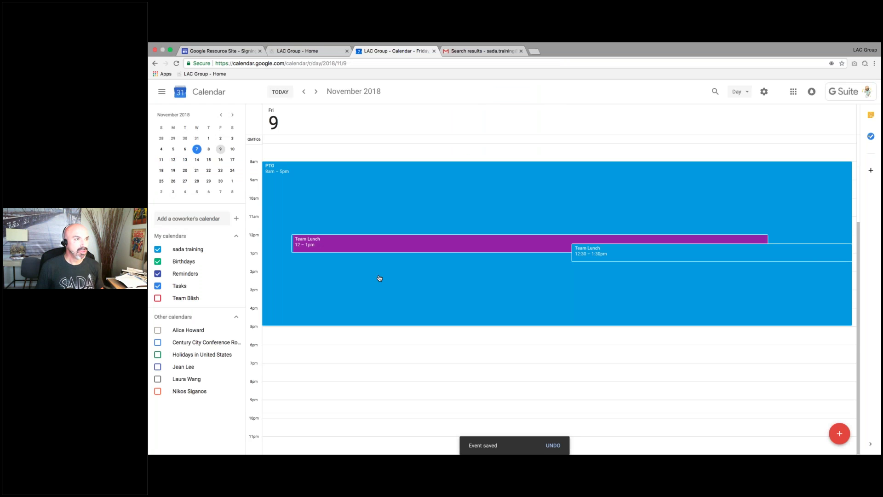
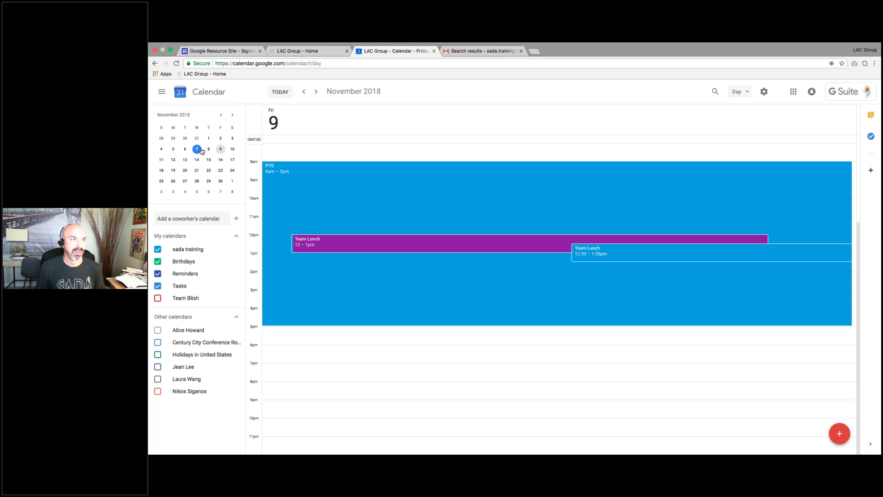
Step: Jump from November 7 to November 21 in the day view and check the Team Project task's actions
click(197, 149)
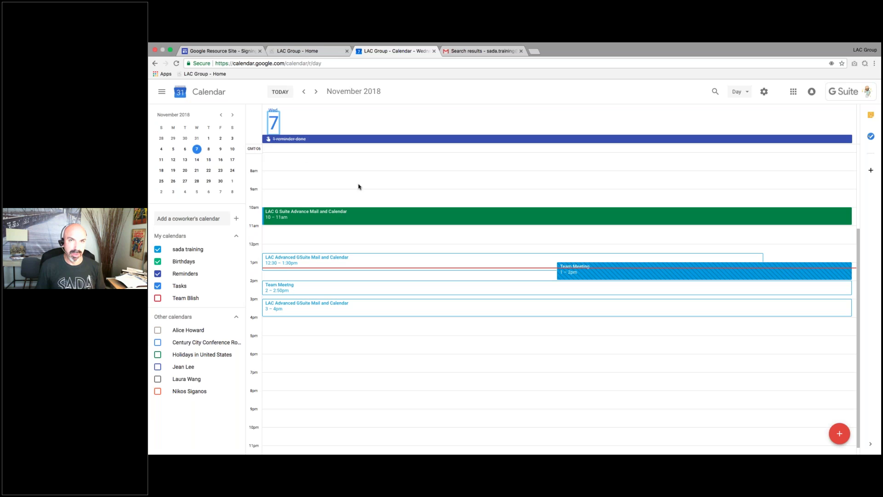
click(197, 170)
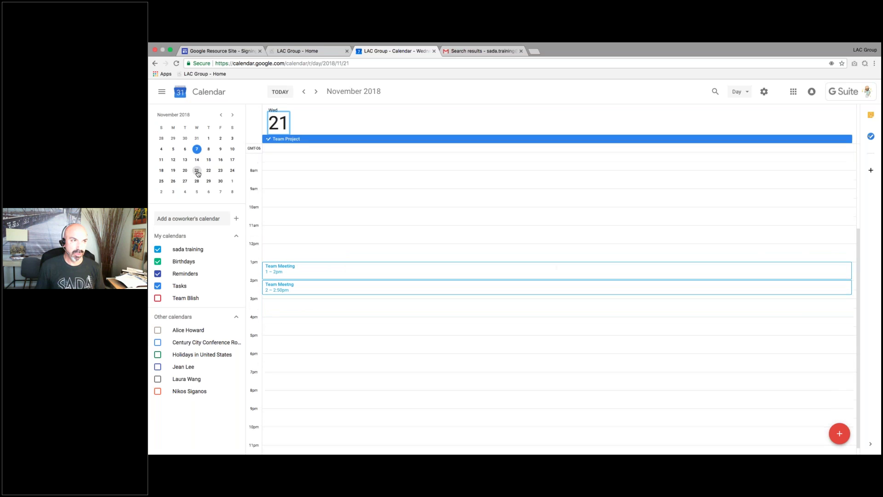
right_click(326, 141)
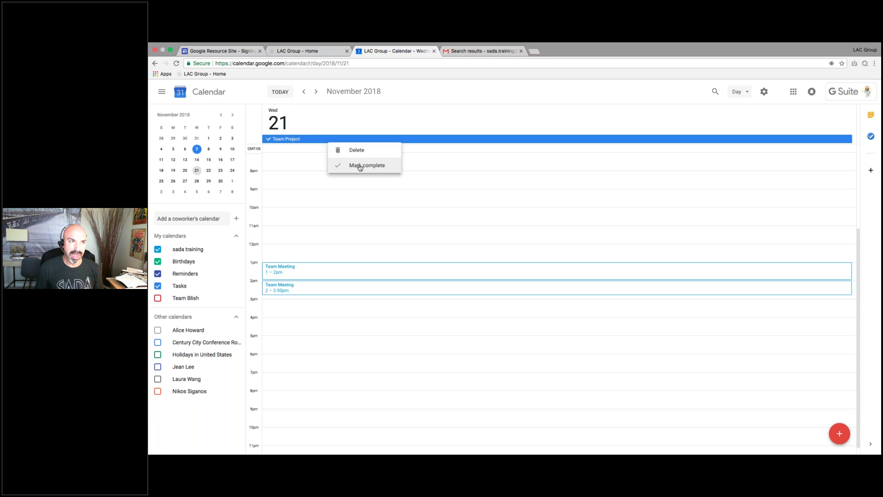
click(295, 214)
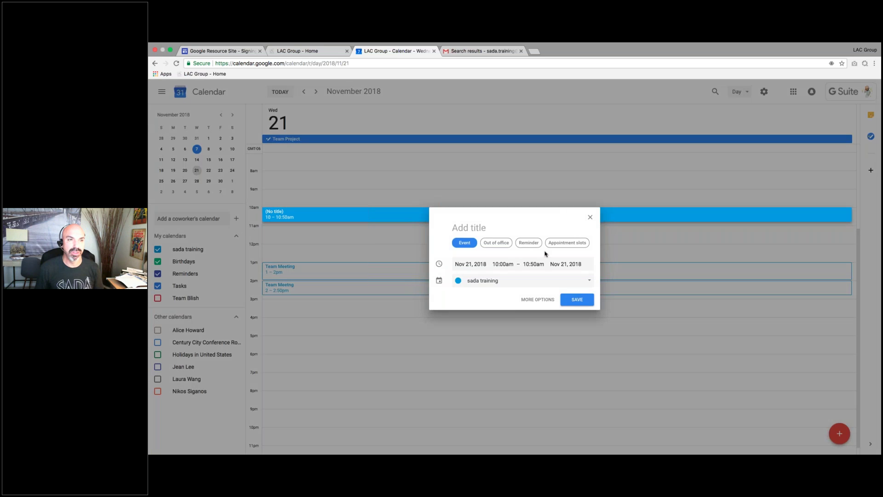
Step: Discard the untitled draft event and move the day view to Friday, November 23
click(590, 217)
click(207, 171)
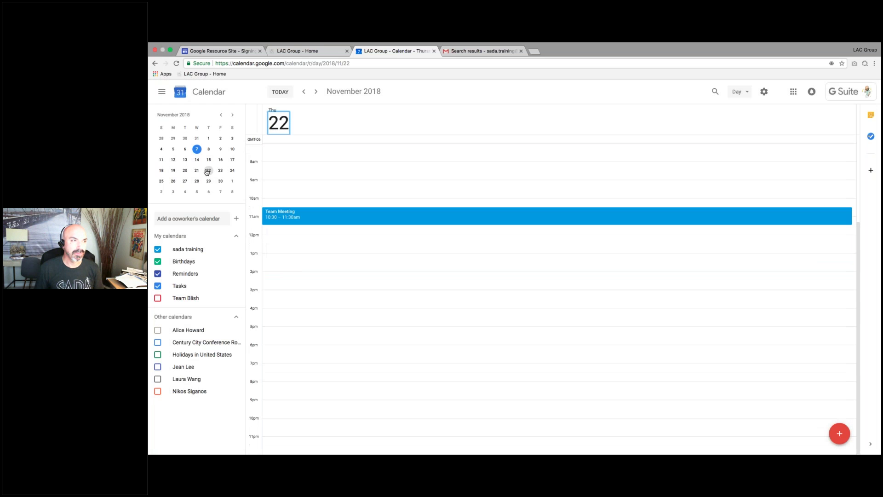
click(220, 171)
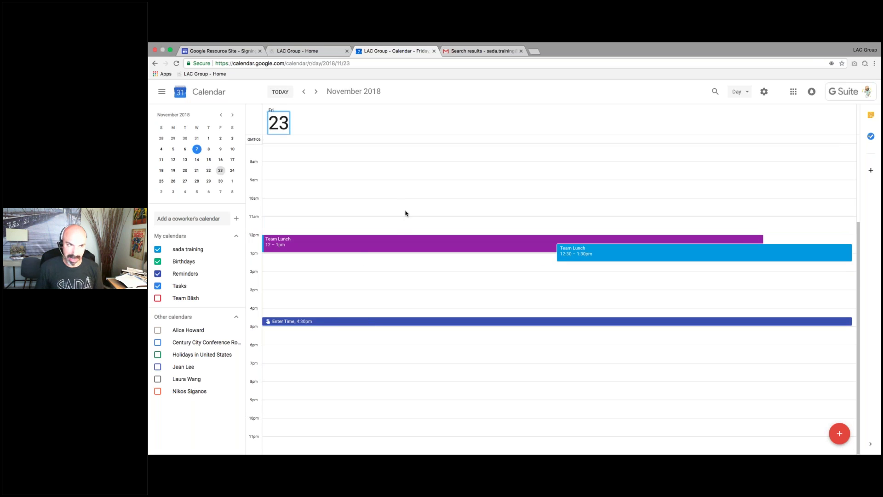
Step: Start a 9:30am reminder, check its repeat options, then discard it unsaved
click(404, 192)
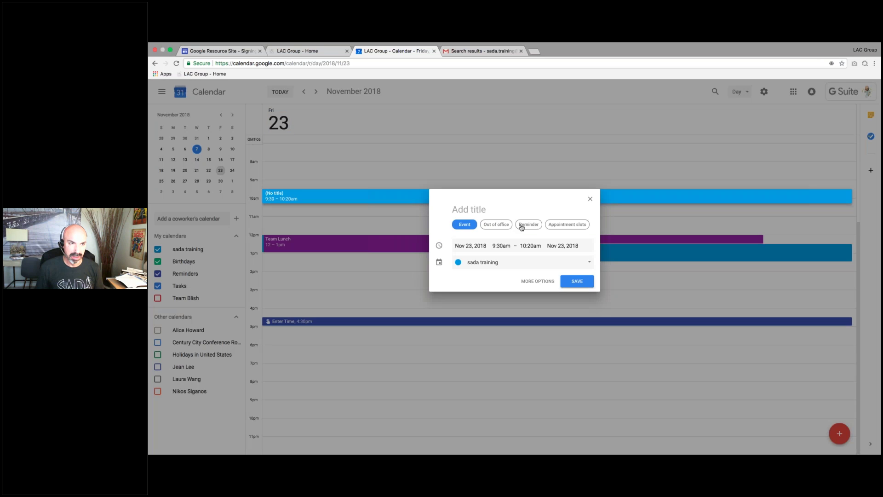
click(521, 225)
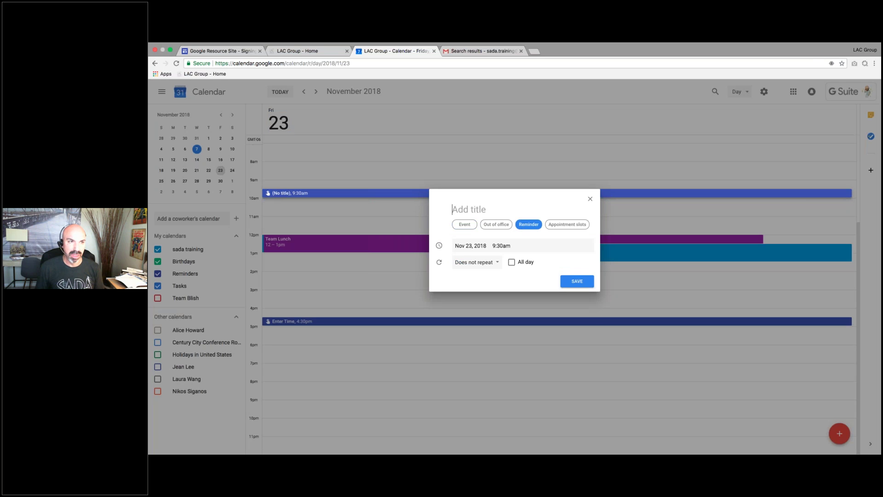
click(497, 263)
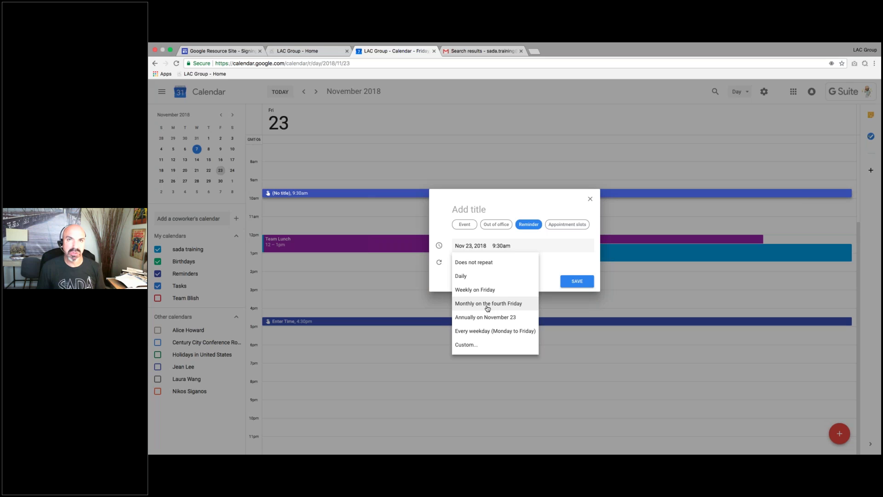
click(567, 254)
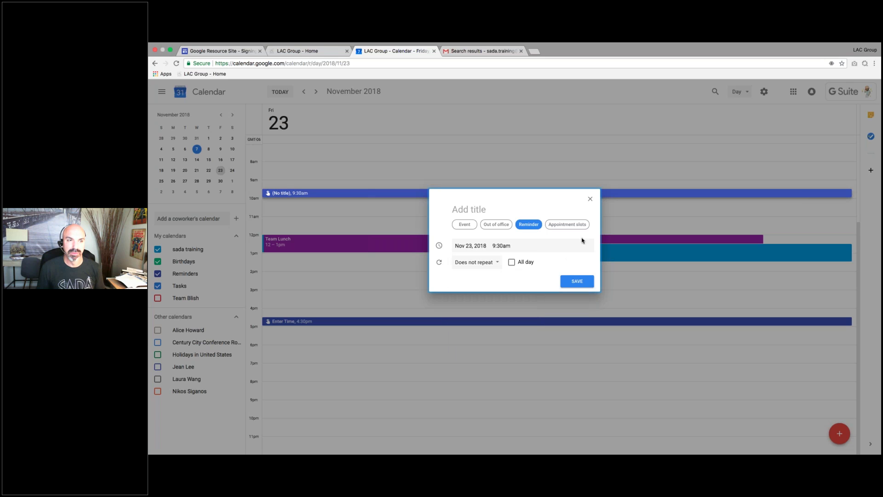
click(590, 201)
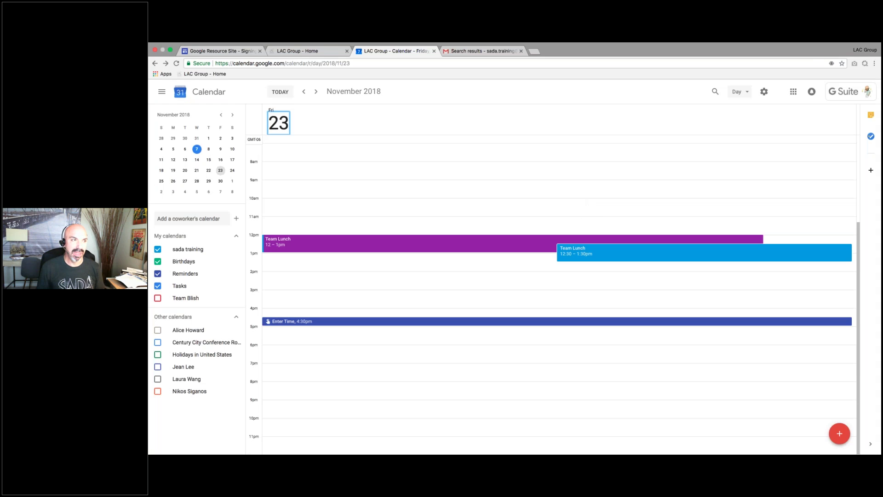
click(157, 274)
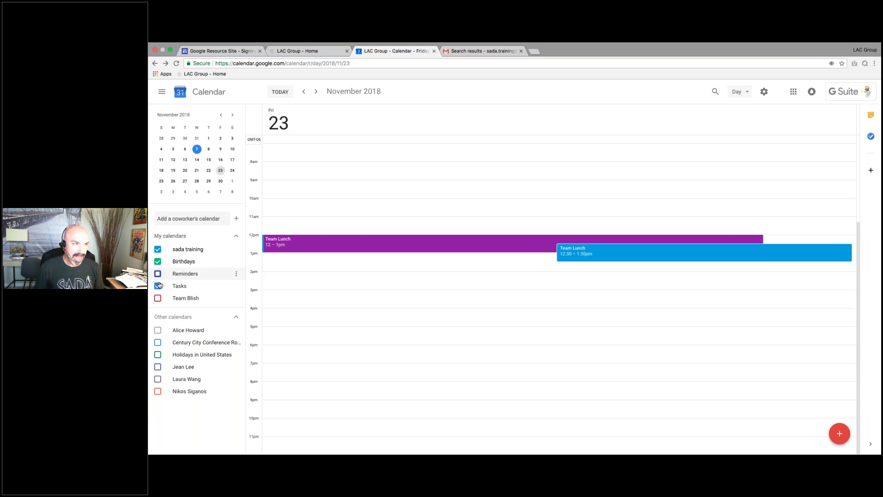
click(157, 286)
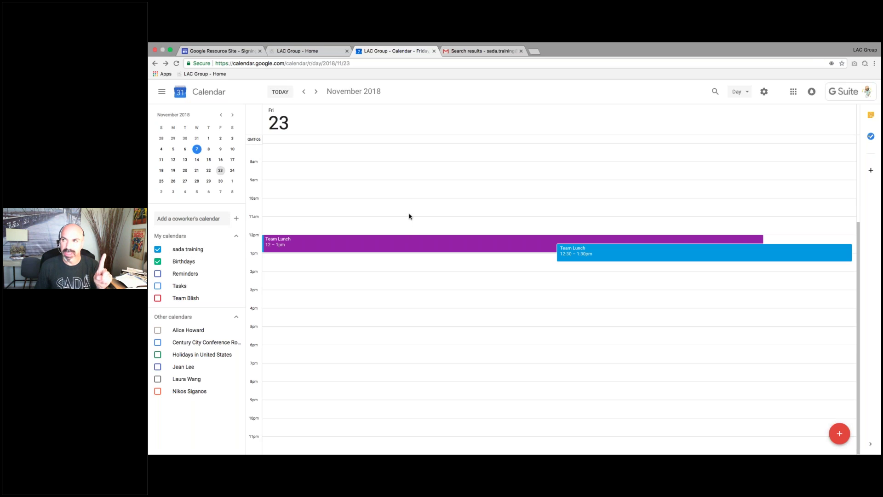
click(157, 286)
click(162, 299)
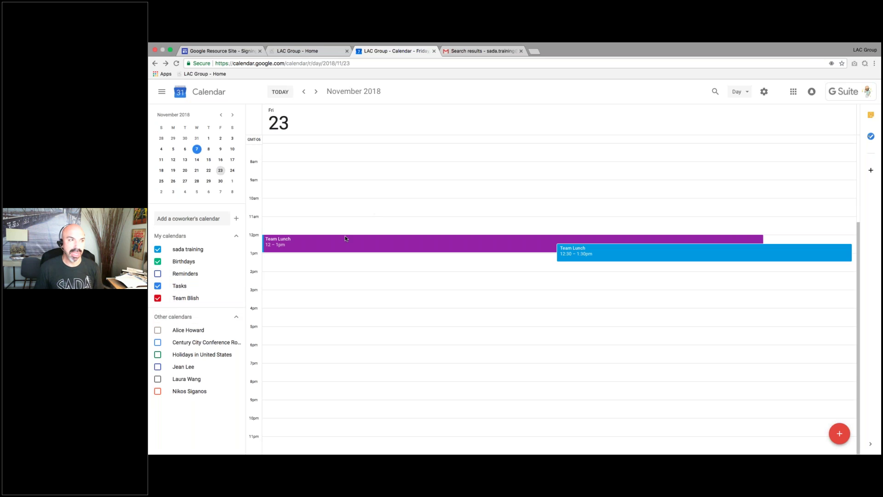
click(159, 274)
click(157, 298)
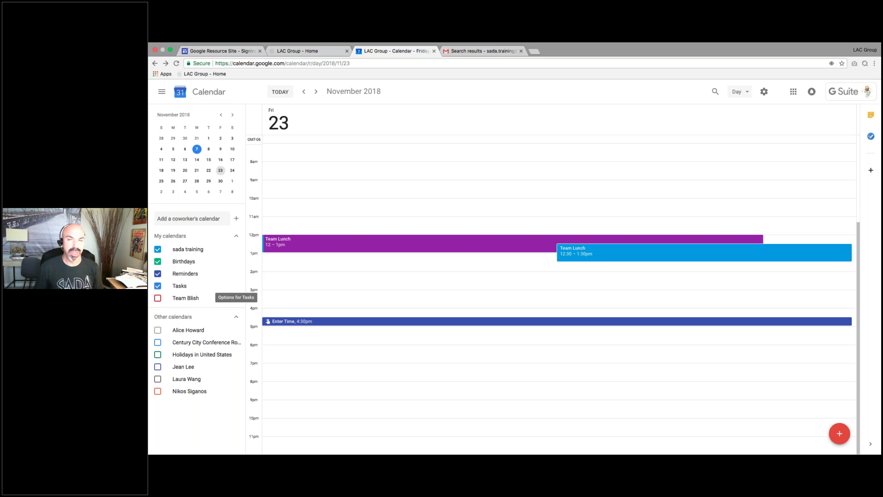
click(158, 275)
click(158, 275)
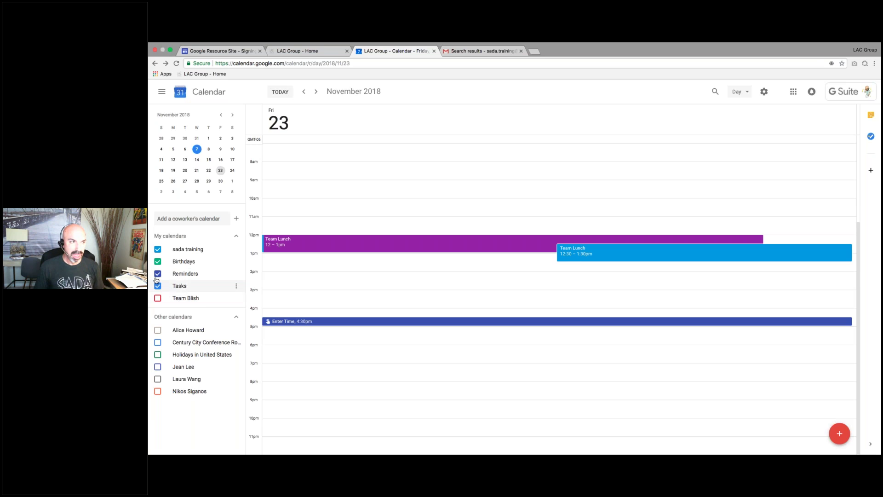
click(157, 275)
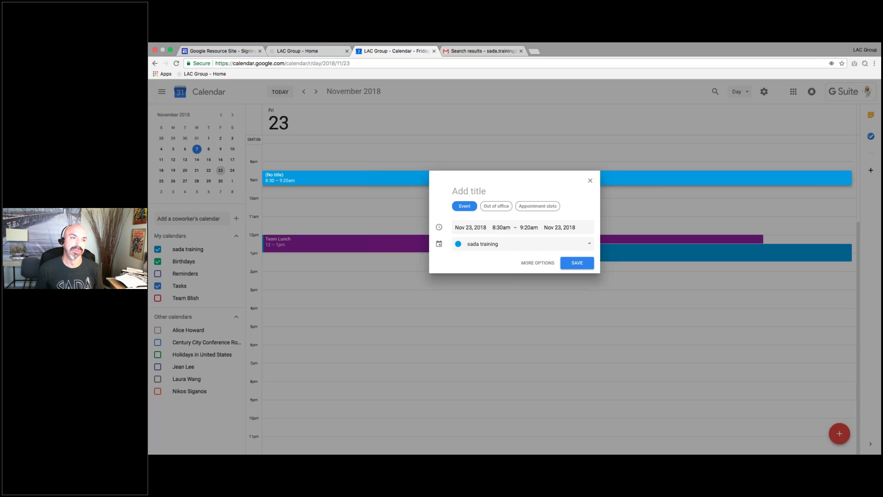
click(590, 180)
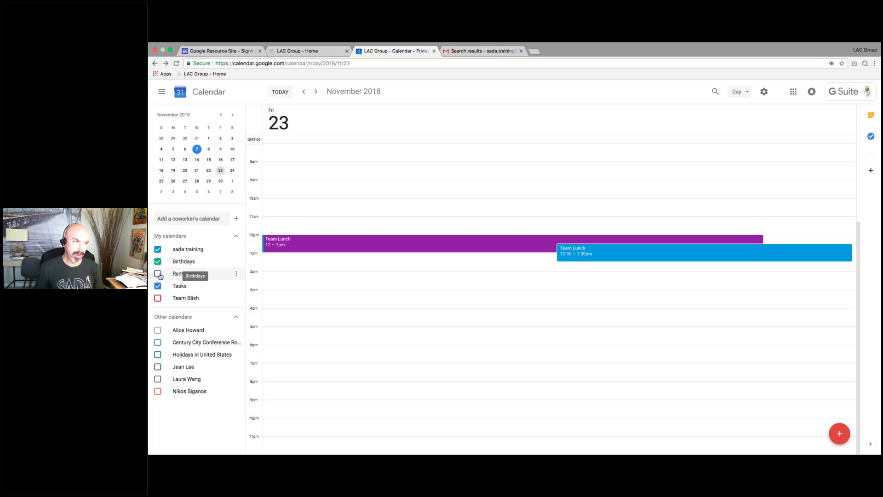
click(158, 274)
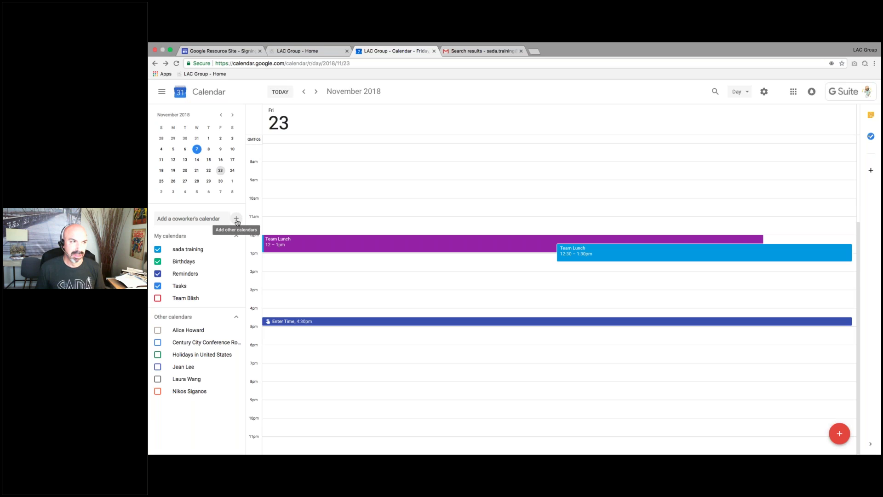
Step: Create a new calendar named 'Team PTO Calendar' and go back to the November 23 day view
click(236, 220)
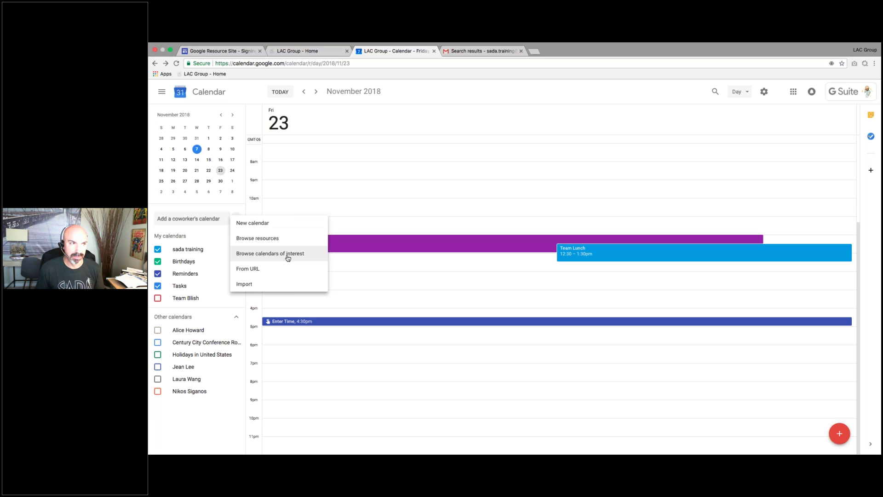
click(269, 225)
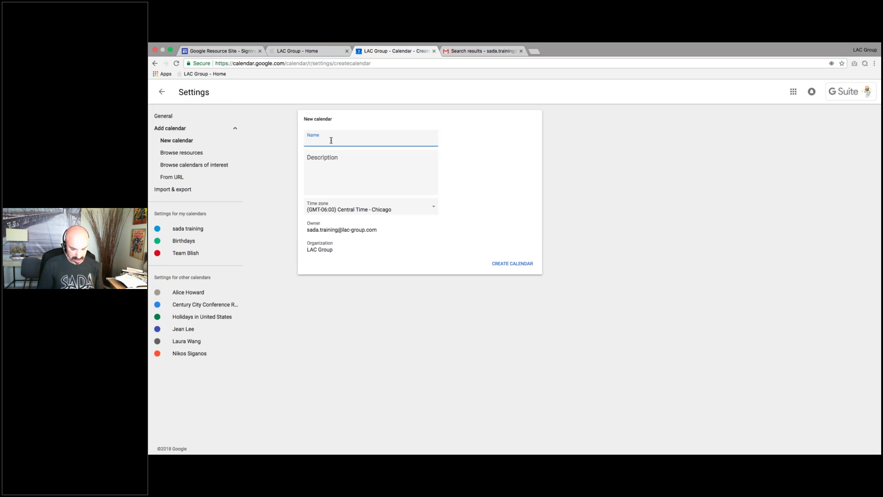
text(Team PTO Calendar)
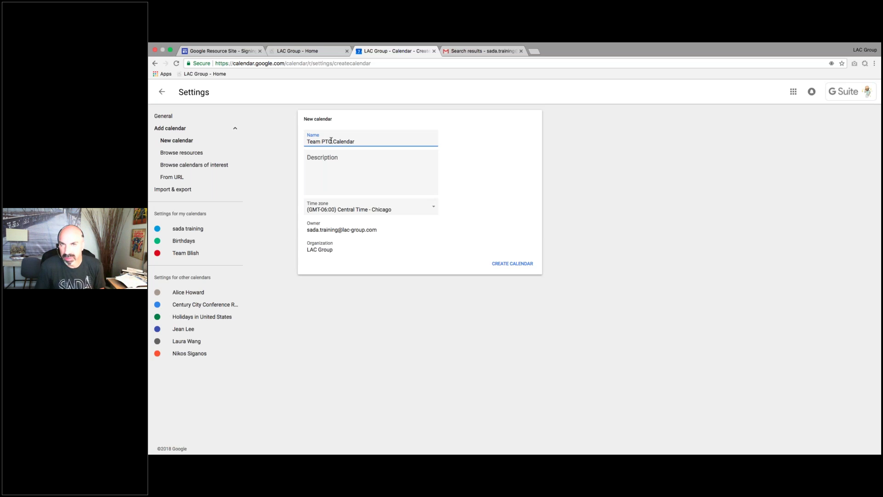
click(518, 270)
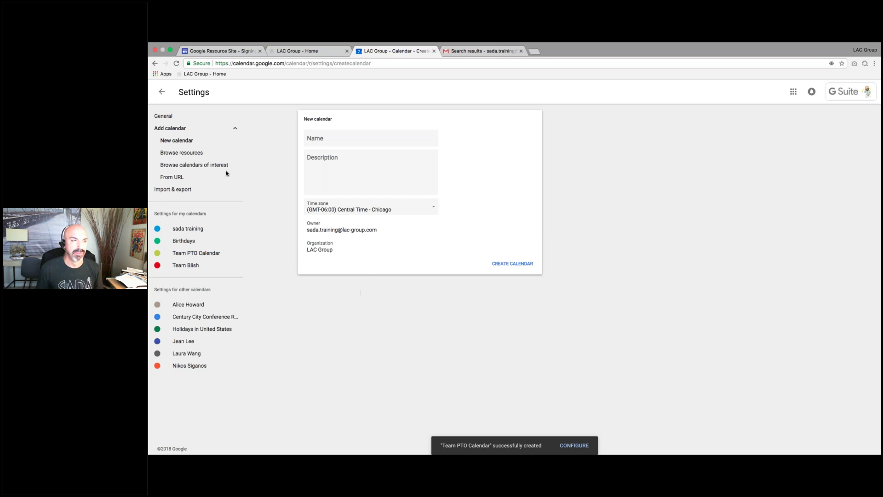
click(161, 94)
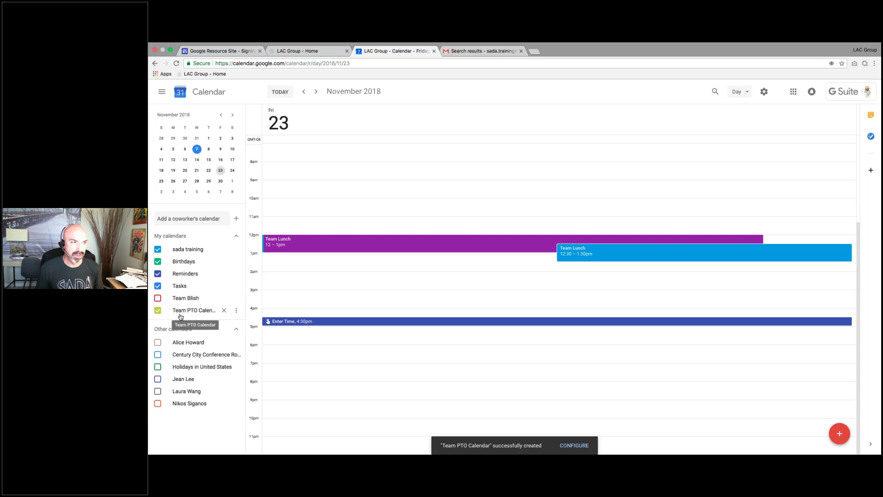
click(237, 312)
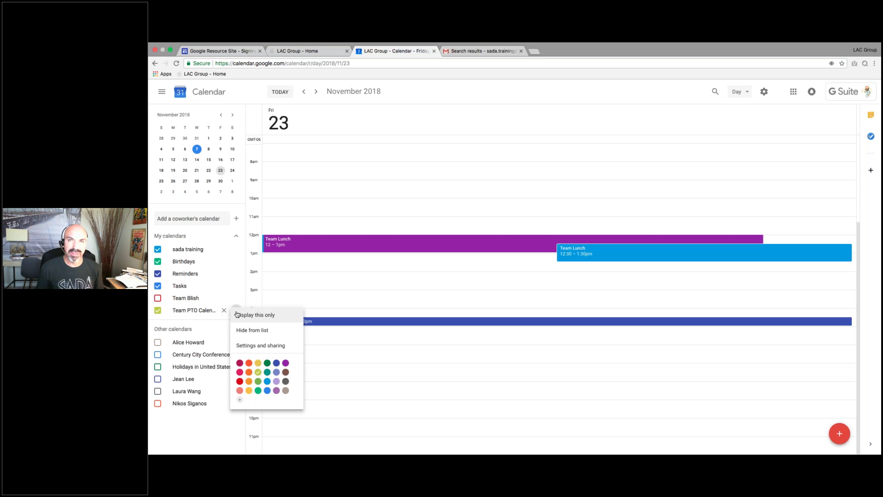
Step: Open Team PTO Calendar's settings and sharing and review its LAC Group access and sharing sections
click(265, 347)
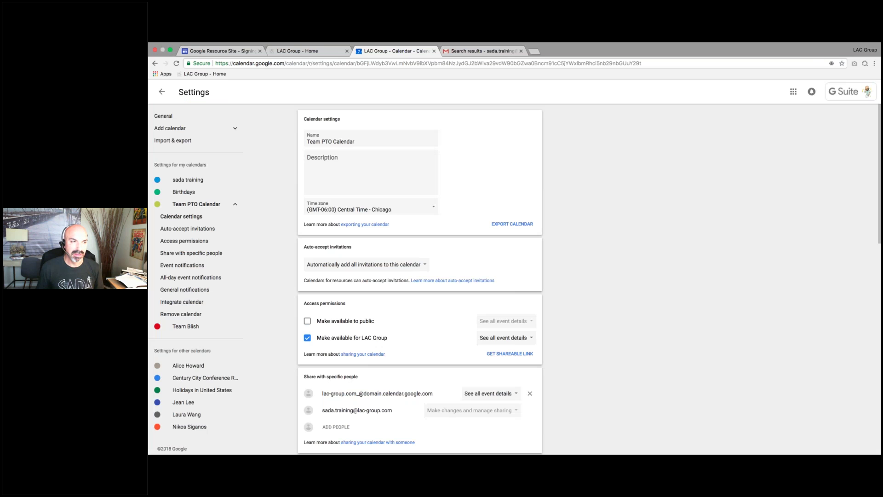
scroll(591, 227, down, 9)
scroll(591, 227, up, 4)
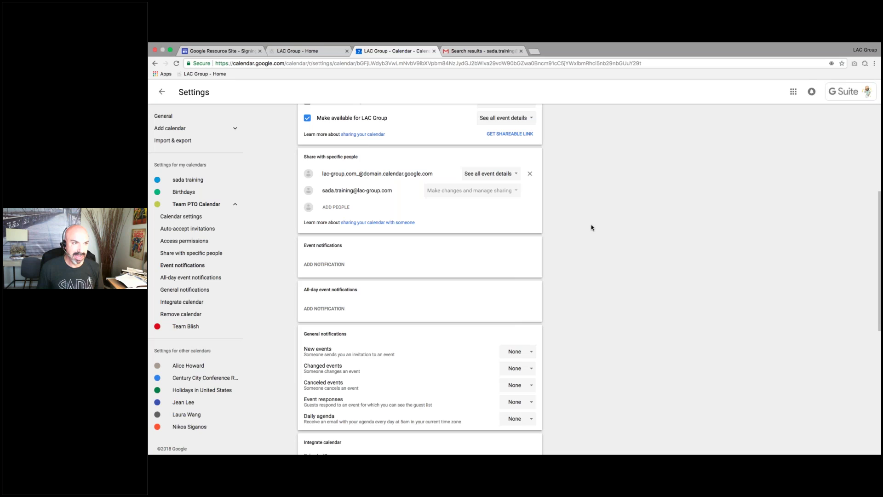
scroll(591, 227, up, 1)
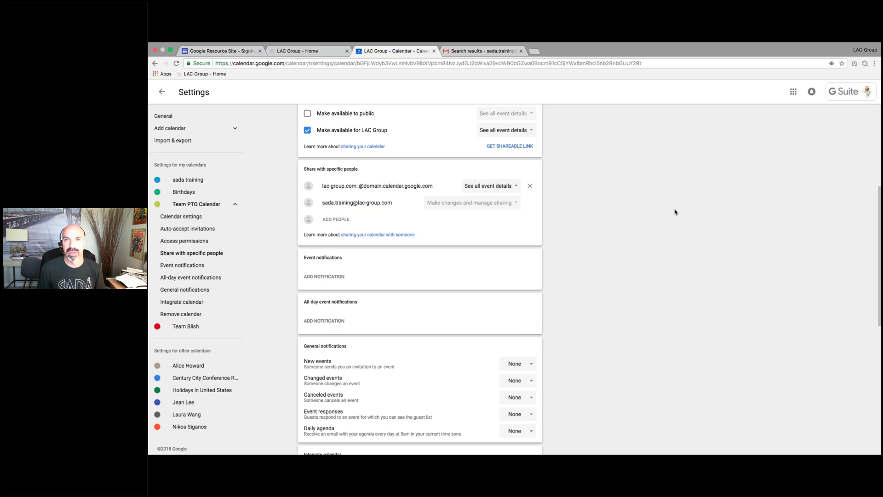
scroll(653, 209, up, 1)
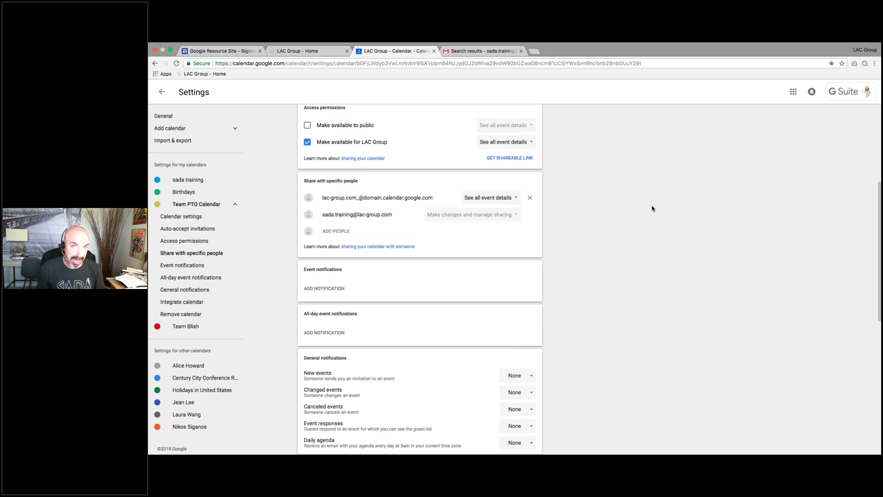
scroll(651, 197, up, 5)
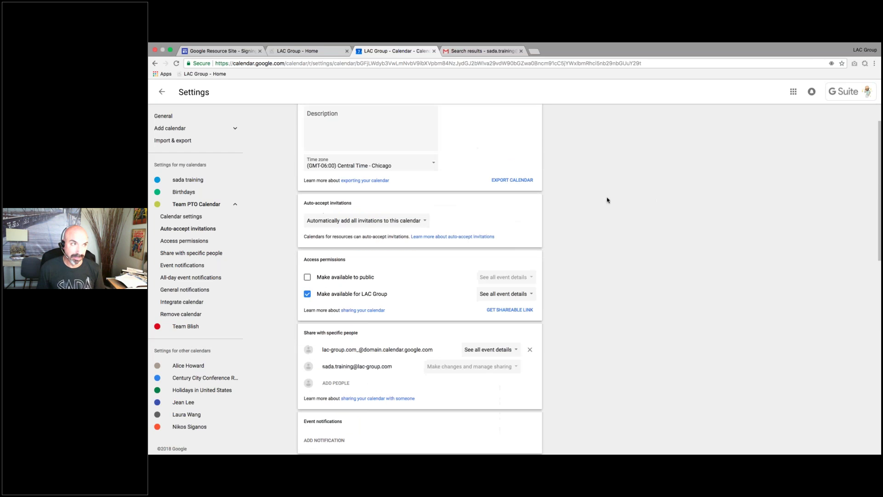
Step: Leave the calendar settings and return to the Friday, November 23 day view
click(162, 94)
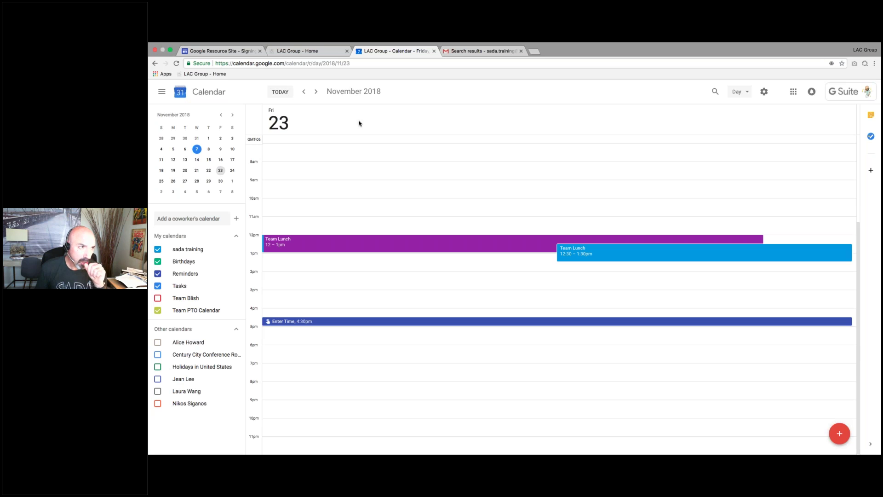
Step: On the Google Resource Site, visit the Home page and then the Signing into Chrome page
click(225, 52)
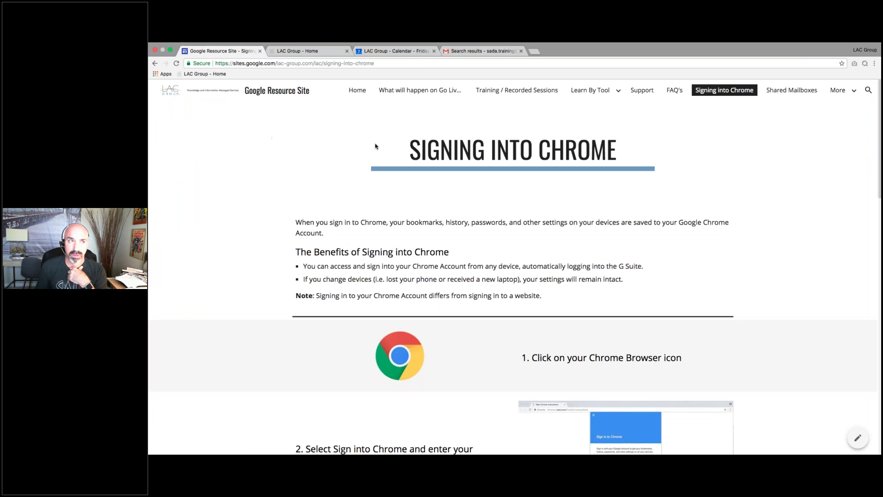
click(357, 91)
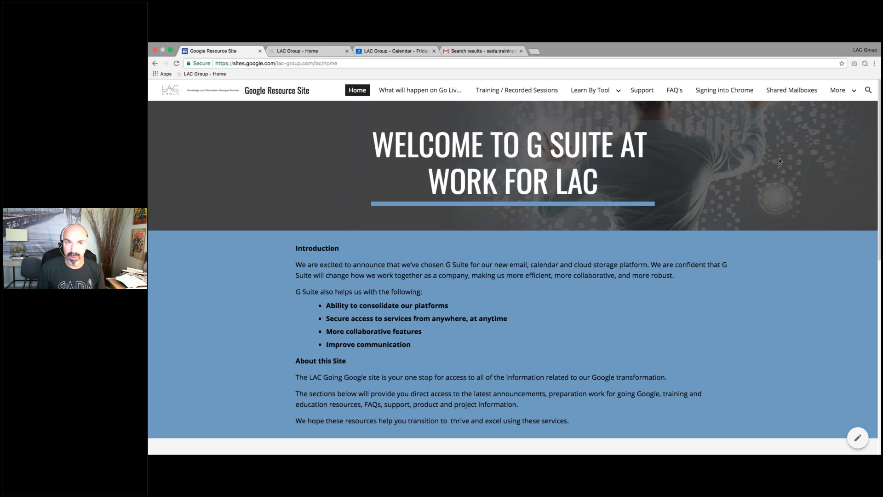
mouse_move(617, 92)
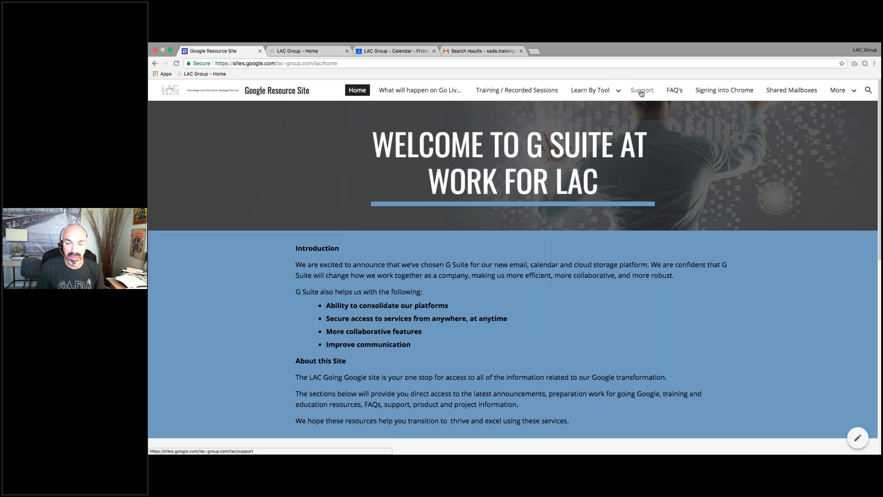
click(725, 92)
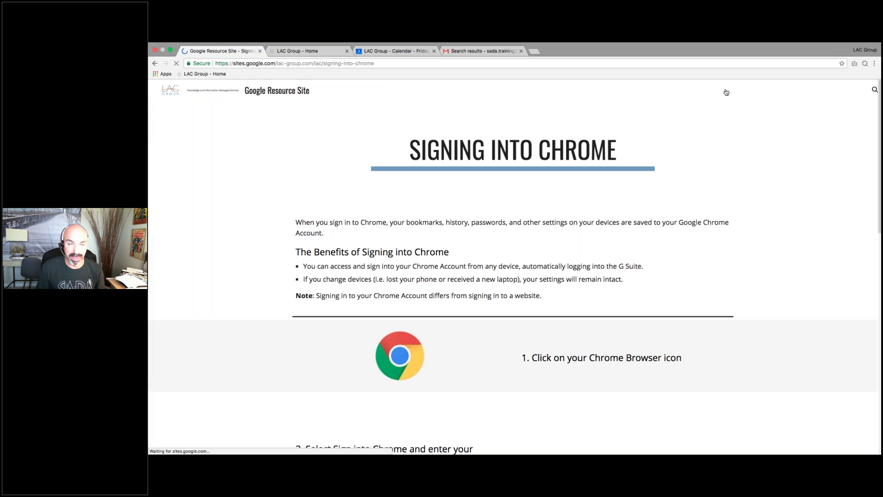
scroll(243, 214, down, 6)
scroll(242, 214, up, 6)
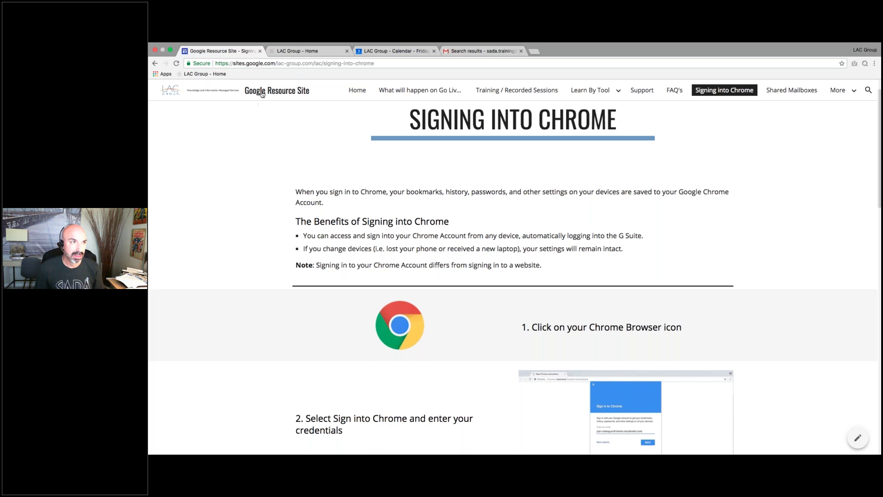
Step: Glance at the LAC Group portal, then open the 'What will happen on Go Live Day?' page
click(302, 52)
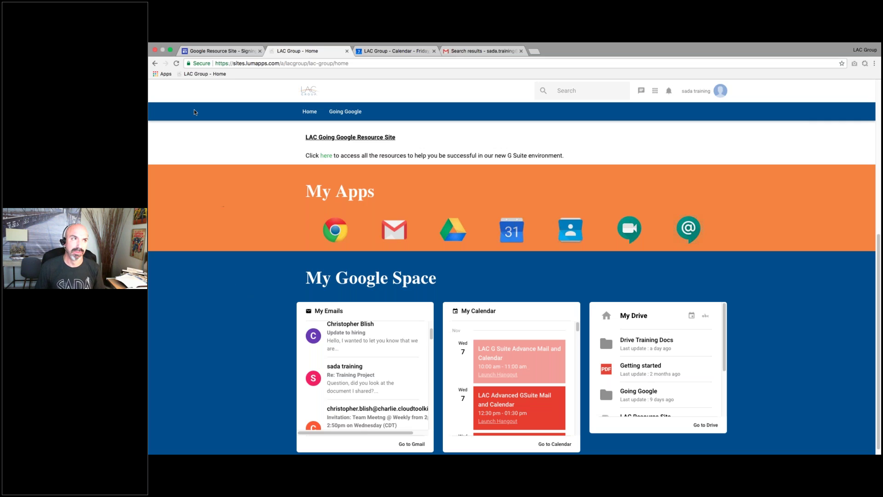
click(226, 53)
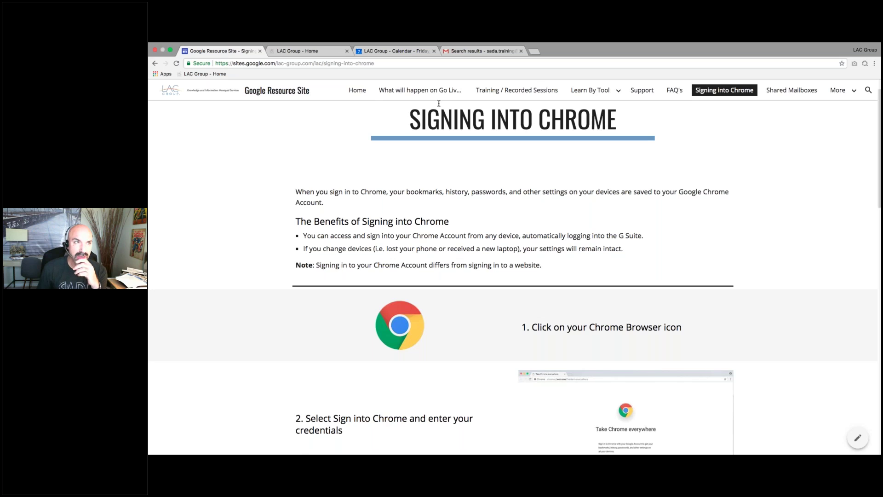
click(431, 91)
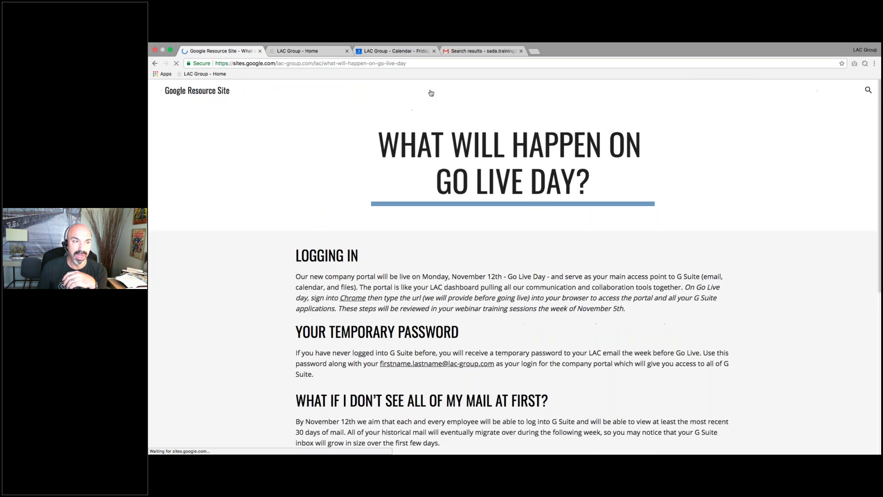
scroll(391, 193, down, 3)
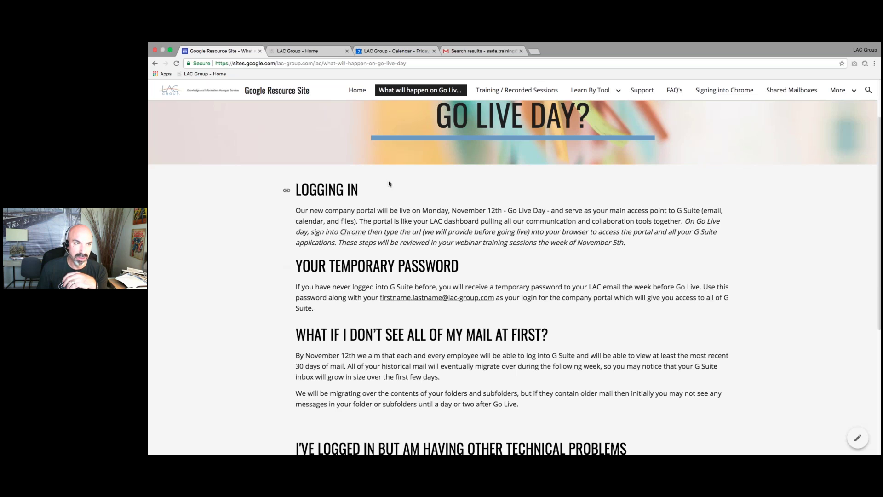
scroll(408, 292, down, 4)
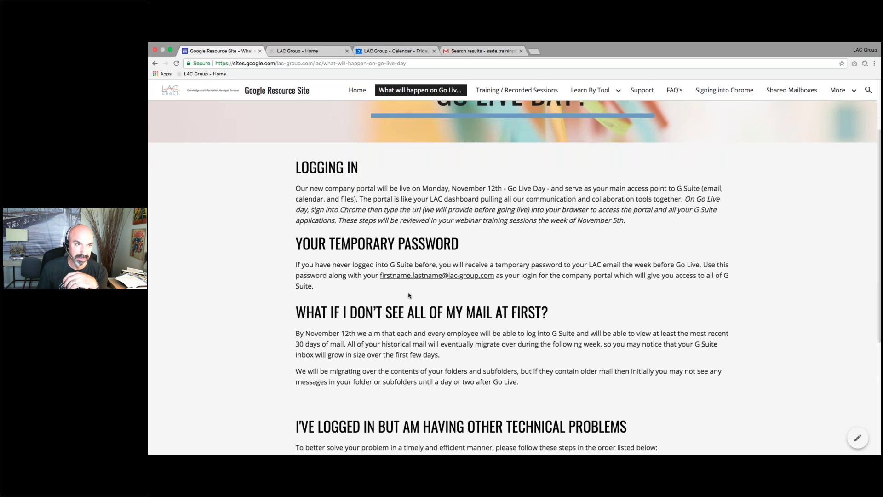
scroll(416, 259, down, 5)
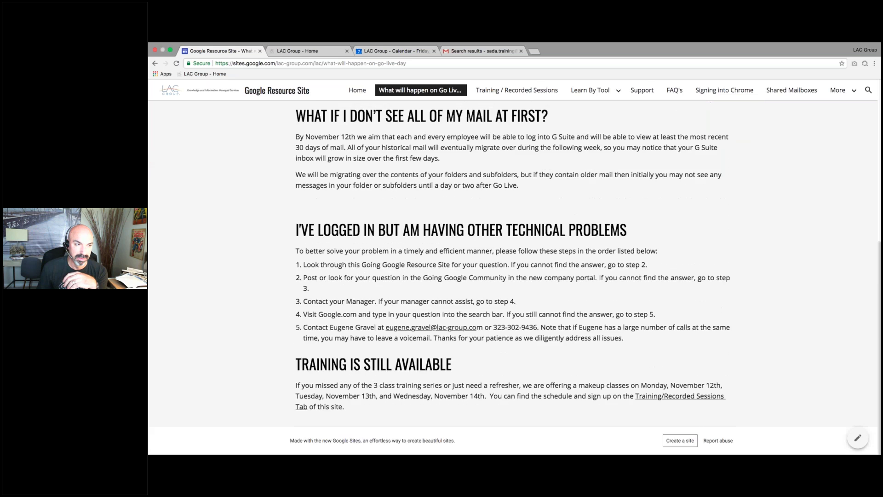
scroll(514, 276, up, 10)
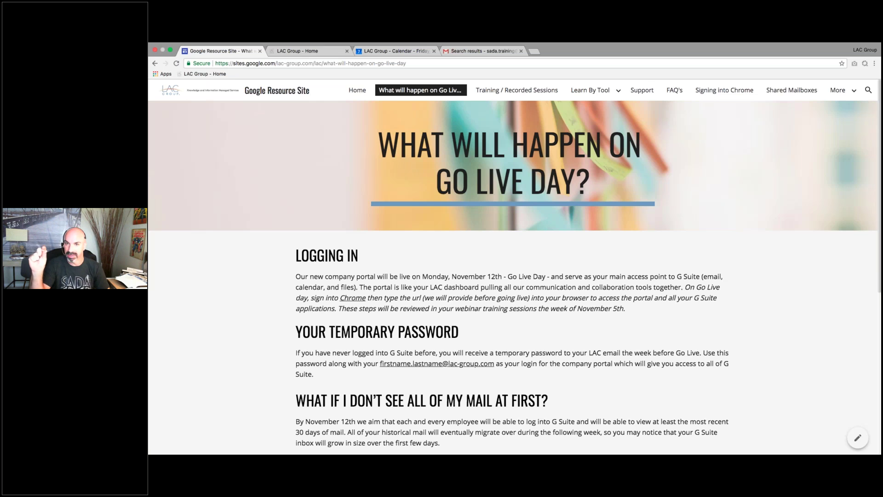
Step: Decline only this occurrence of the 12–1pm Team Lunch on November 23, then return to the Go Live Day page
click(477, 53)
key(ctrl+shift+Tab)
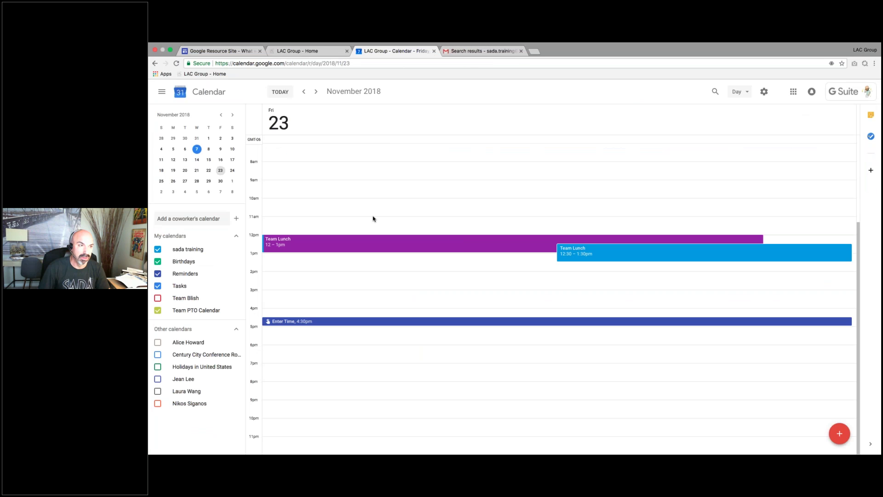
right_click(348, 242)
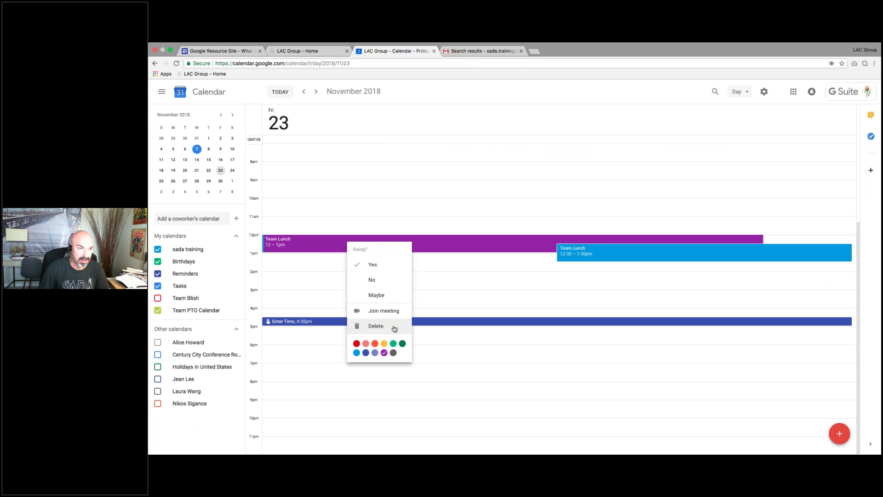
click(380, 281)
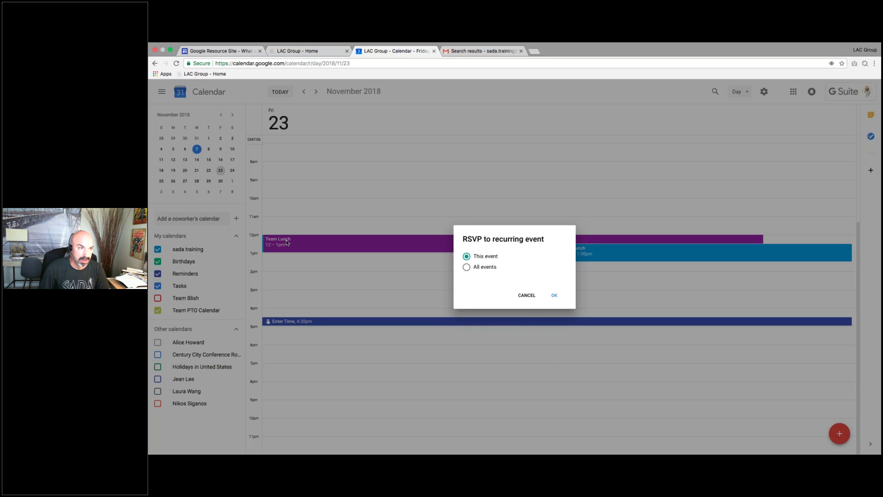
click(554, 296)
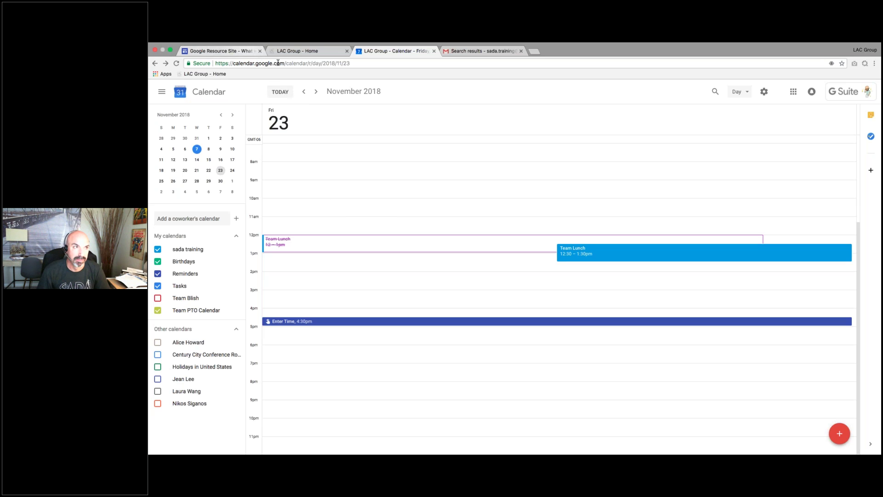
click(301, 55)
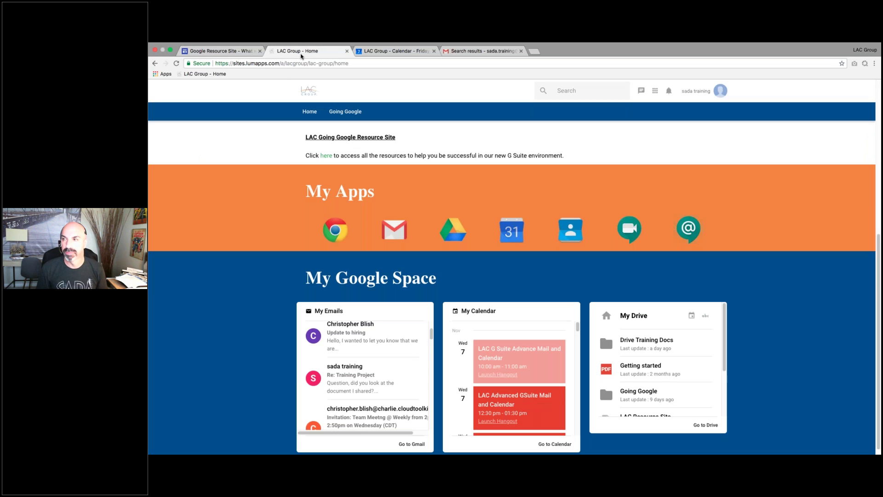
click(249, 51)
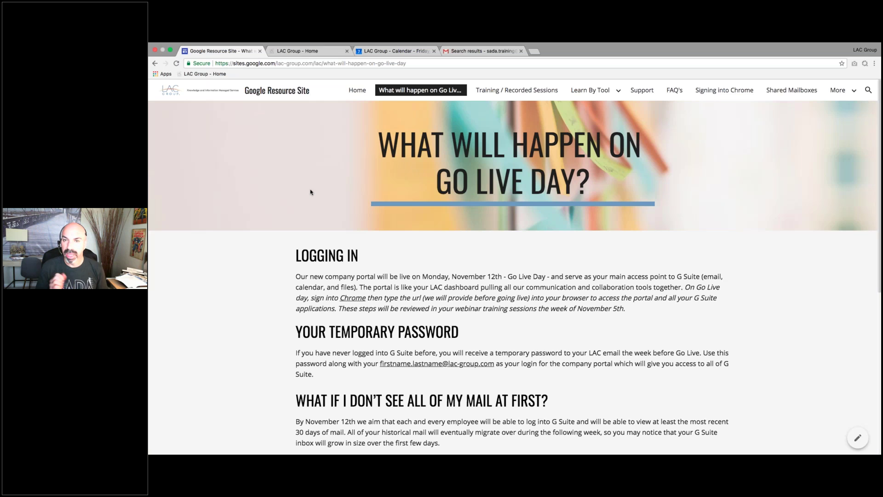